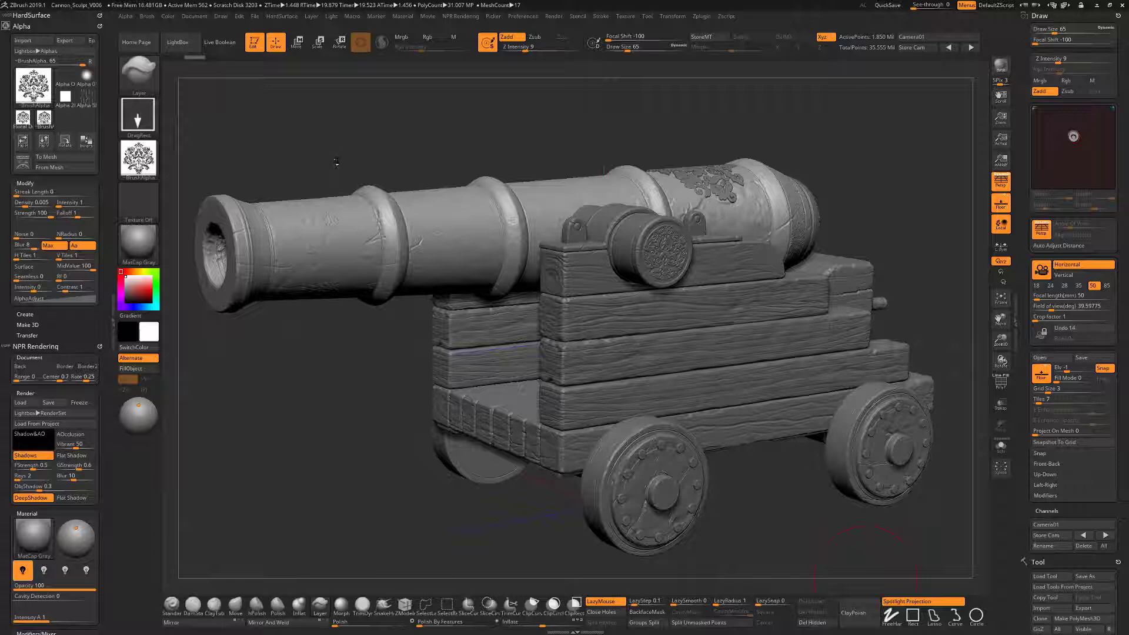
# Examine the cannon barrel from the muzzle to the breech, checking the floral engraving and surface damage.
pyautogui.moveTo(336, 162); pyautogui.dragTo(338, 156)
pyautogui.moveTo(337, 390); pyautogui.dragTo(345, 171)
pyautogui.click(332, 324)
pyautogui.keyDown('alt'); pyautogui.moveTo(333, 325); pyautogui.dragTo(334, 382); pyautogui.keyUp('alt')
pyautogui.keyDown('alt'); pyautogui.moveTo(191, 89); pyautogui.dragTo(494, 160); pyautogui.keyUp('alt')
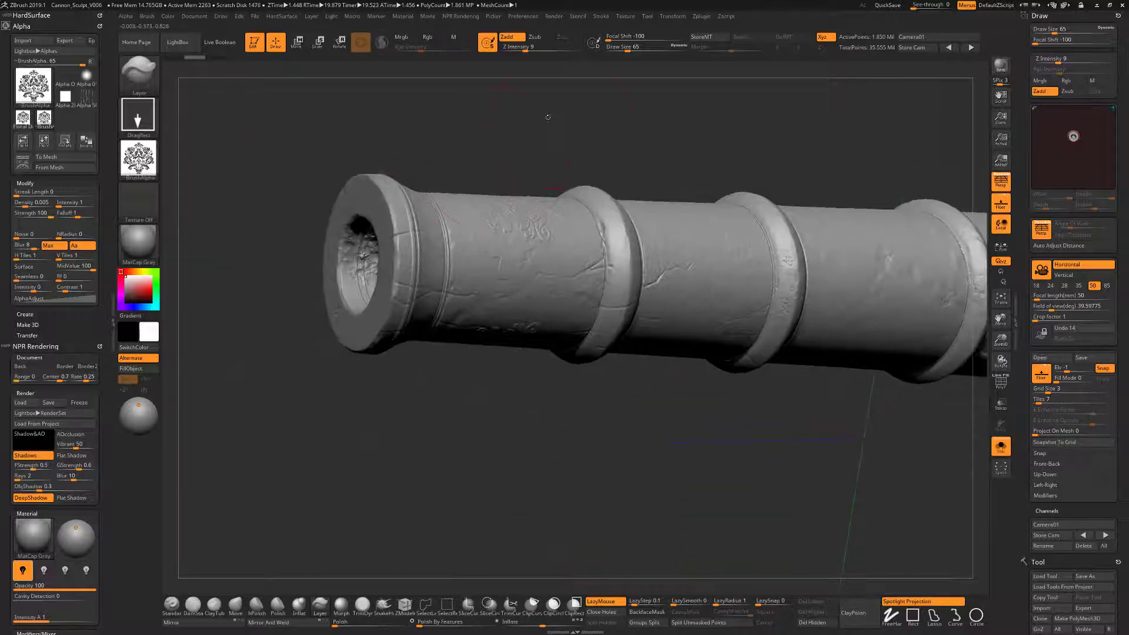
pyautogui.moveTo(547, 116)
pyautogui.mouseDown()
pyautogui.moveTo(464, 256)
pyautogui.moveTo(423, 300)
pyautogui.moveTo(365, 272)
pyautogui.moveTo(400, 210)
pyautogui.moveTo(420, 263)
pyautogui.mouseUp()
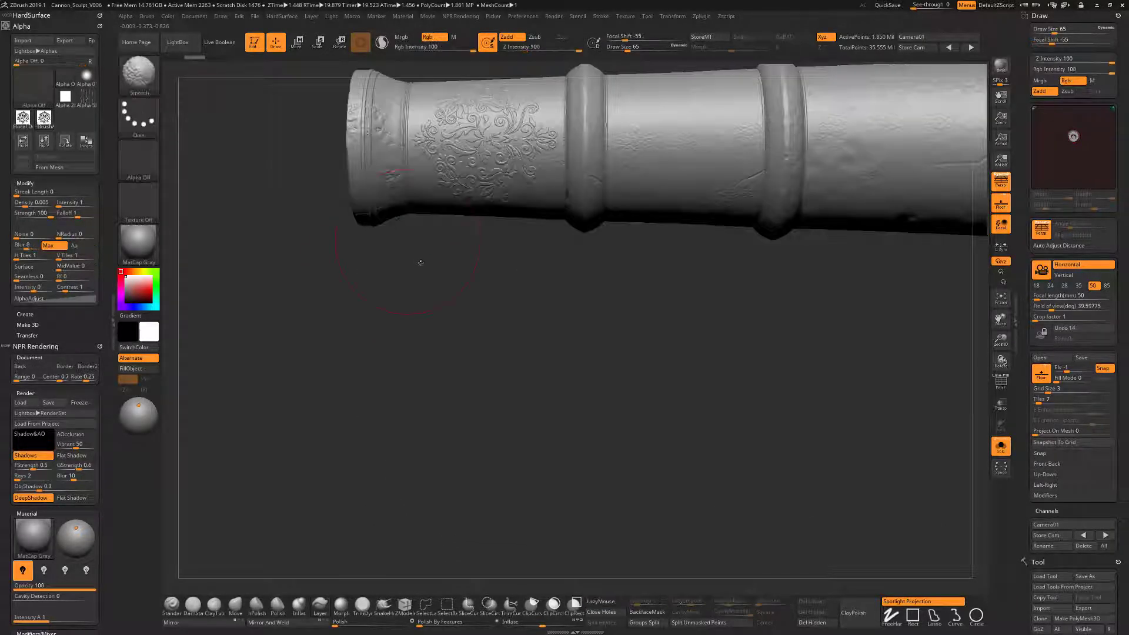
pyautogui.keyDown('shift'); pyautogui.moveTo(500, 341); pyautogui.dragTo(483, 428); pyautogui.keyUp('shift')
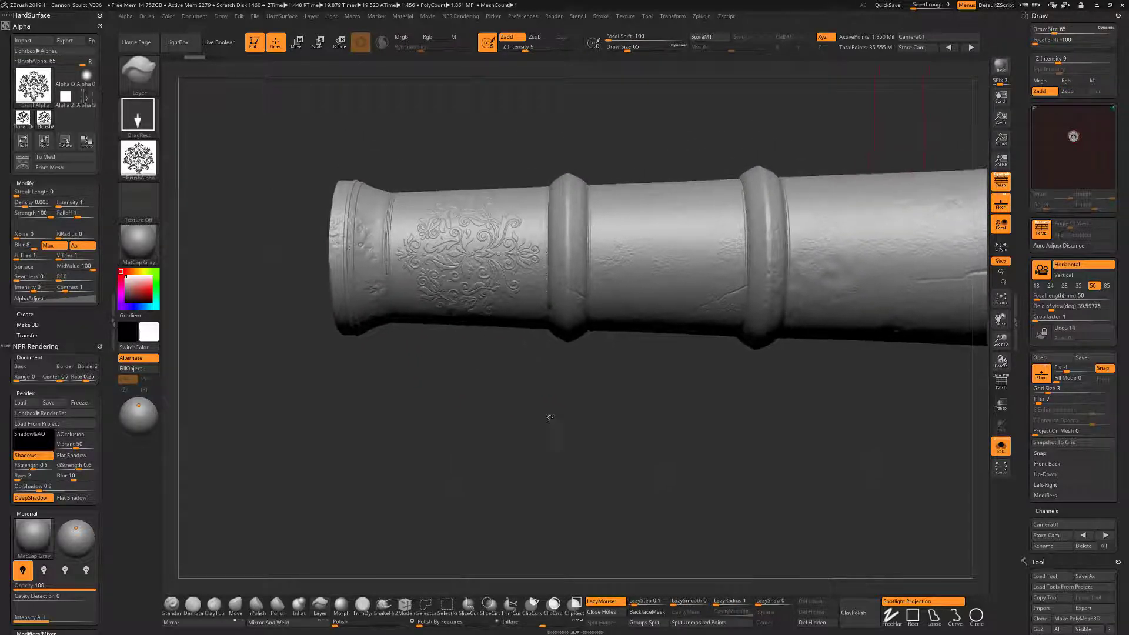
pyautogui.moveTo(803, 450); pyautogui.dragTo(502, 482)
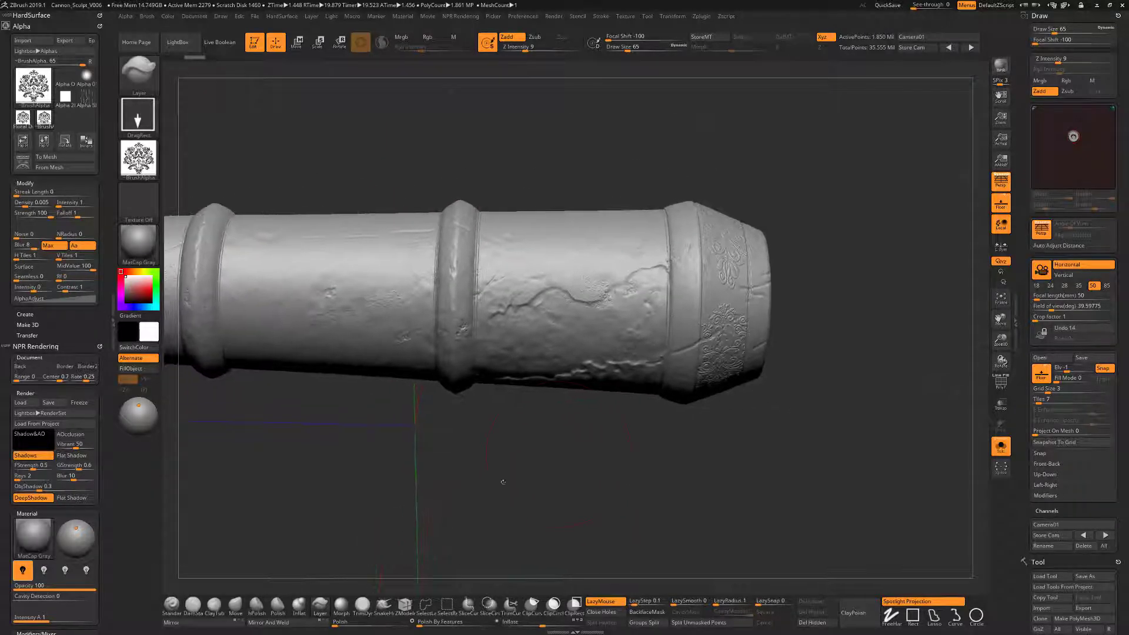
# View the Freepik floral decorative elements image in the browser, then switch to the Photoshop document containing the same ornaments.
pyautogui.press('super')
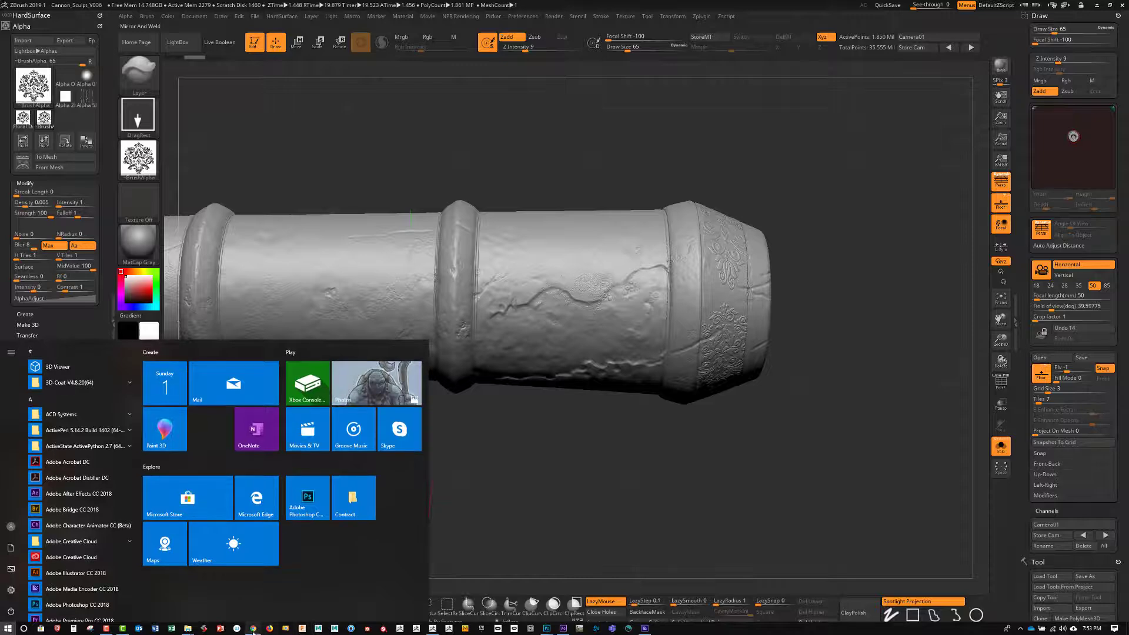
pyautogui.click(252, 628)
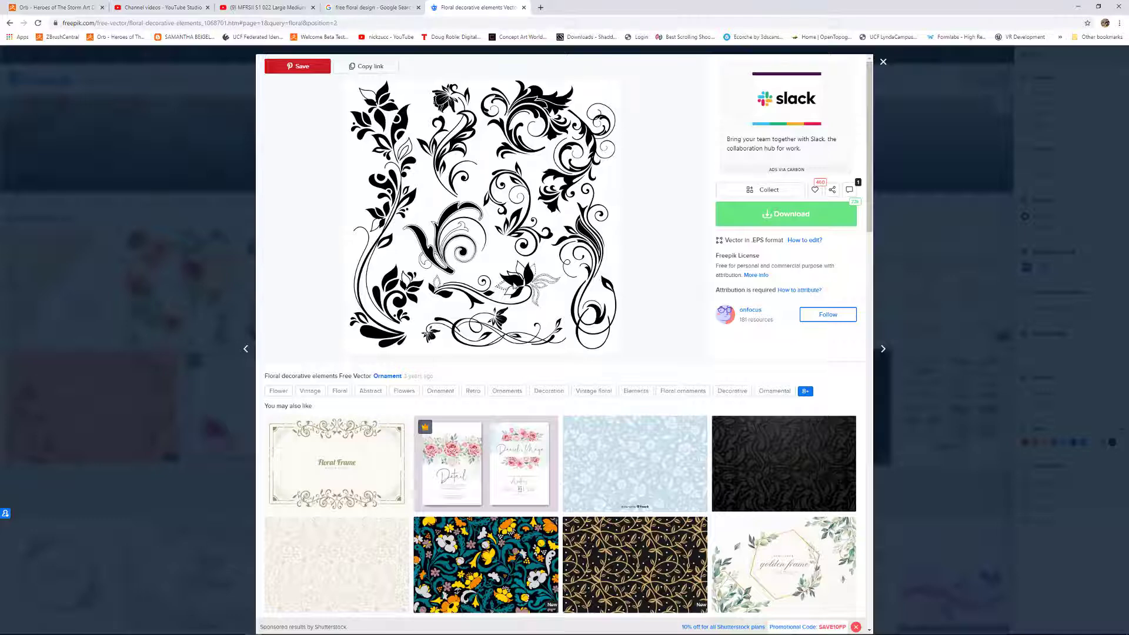
pyautogui.rightClick(531, 329)
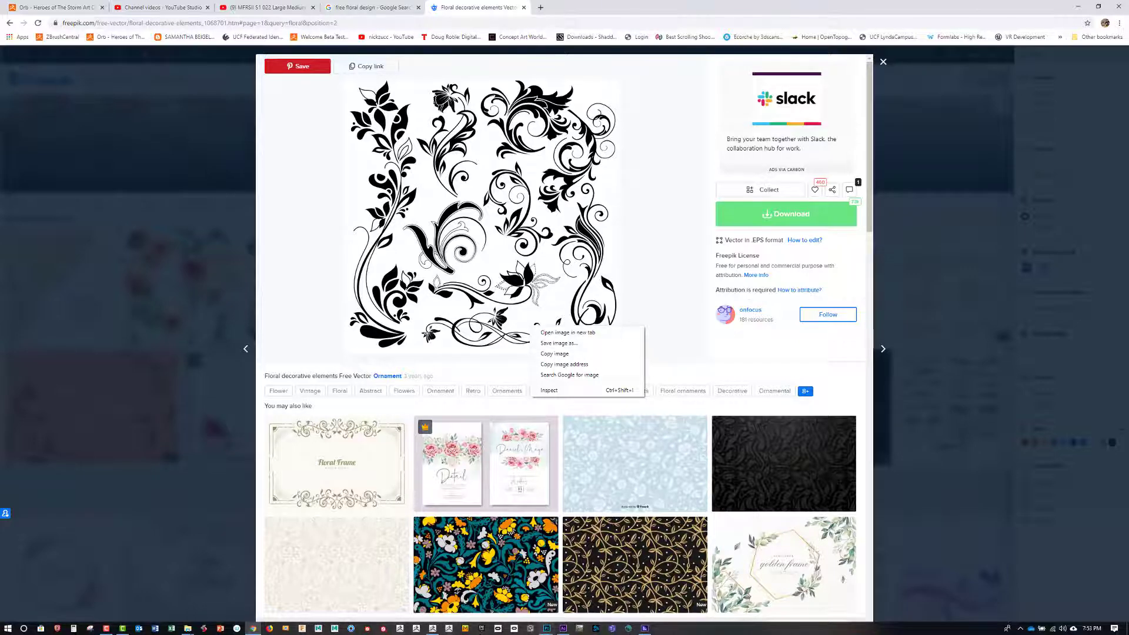
pyautogui.click(549, 631)
pyautogui.click(621, 596)
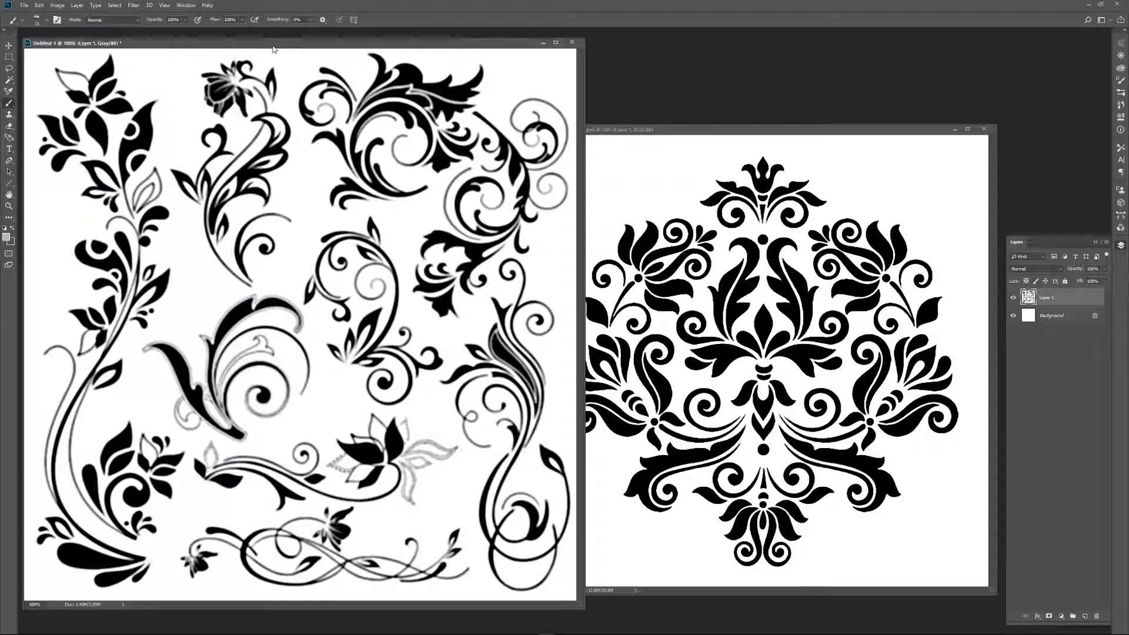
pyautogui.moveTo(272, 46); pyautogui.dragTo(274, 47)
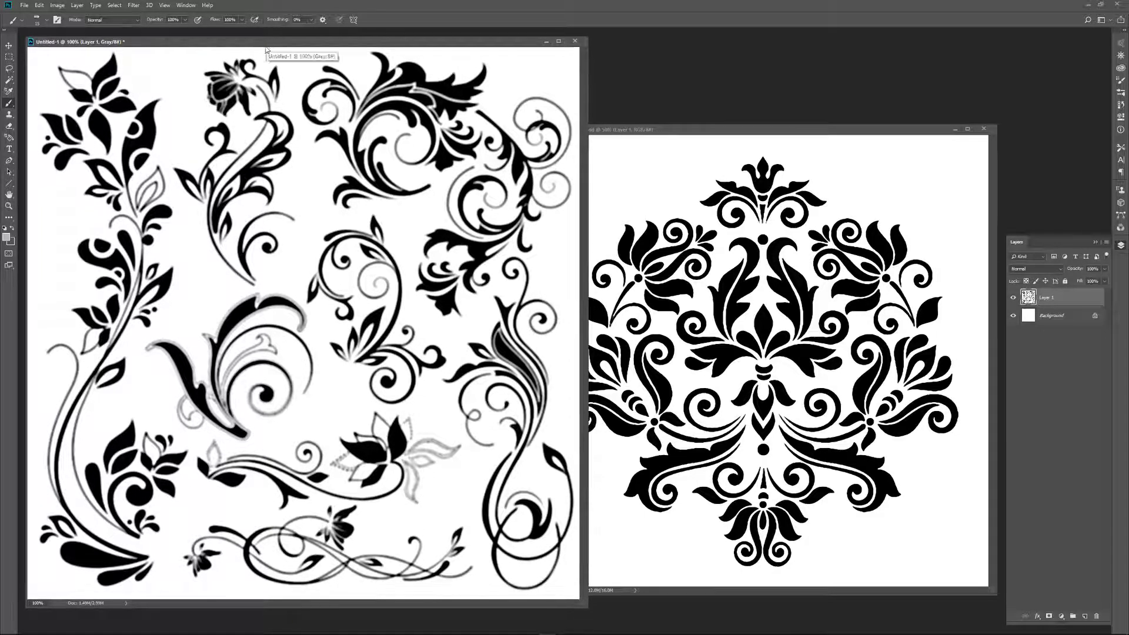
# Try enlarging the floral ornament image to 200 percent with Preserve Details (enlargement) resampling.
pyautogui.click(58, 5)
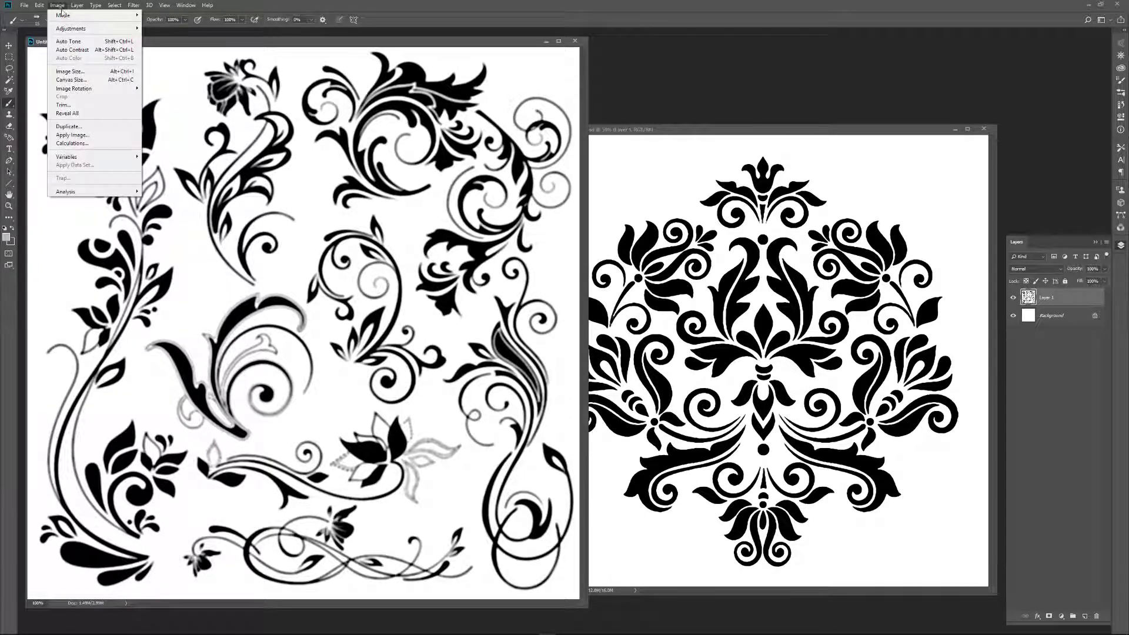
pyautogui.click(76, 74)
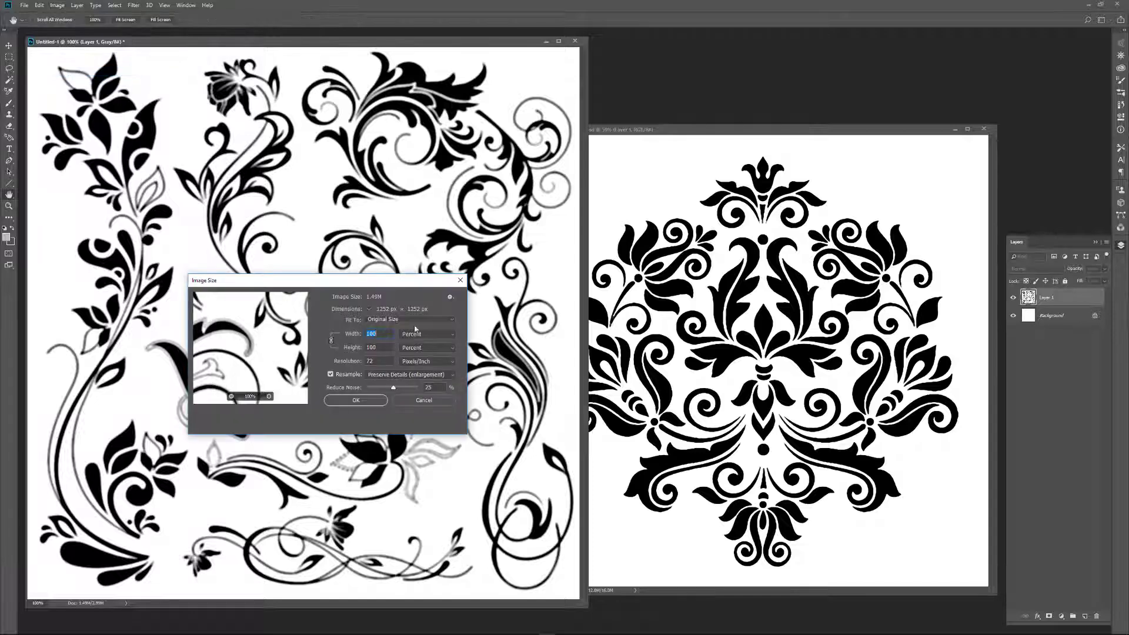
pyautogui.click(416, 334)
pyautogui.click(418, 344)
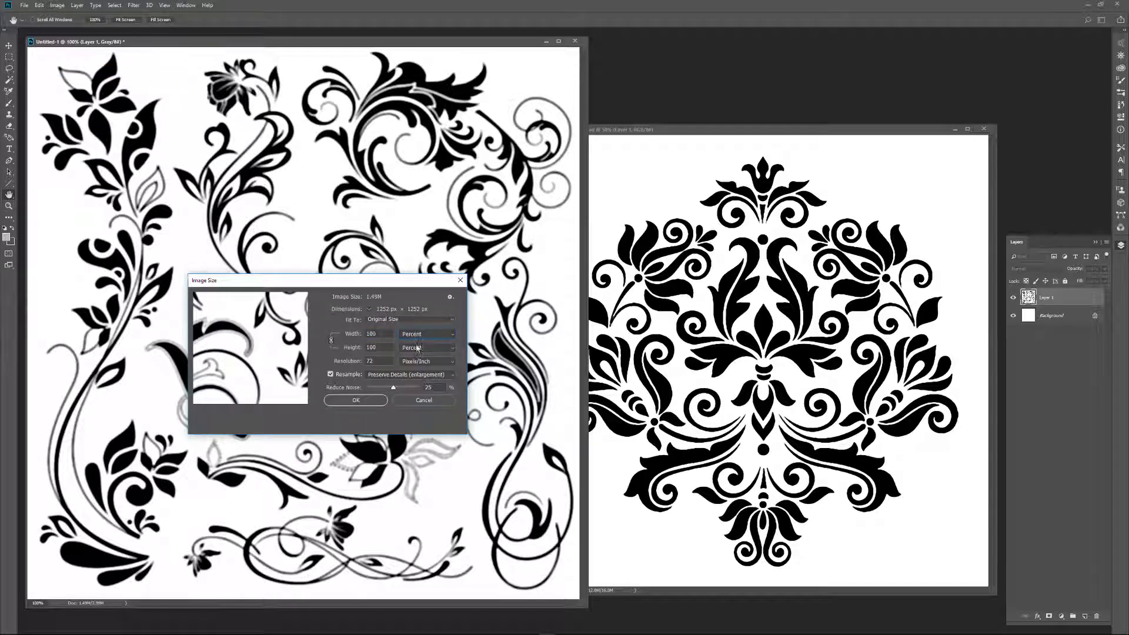
pyautogui.write('200')
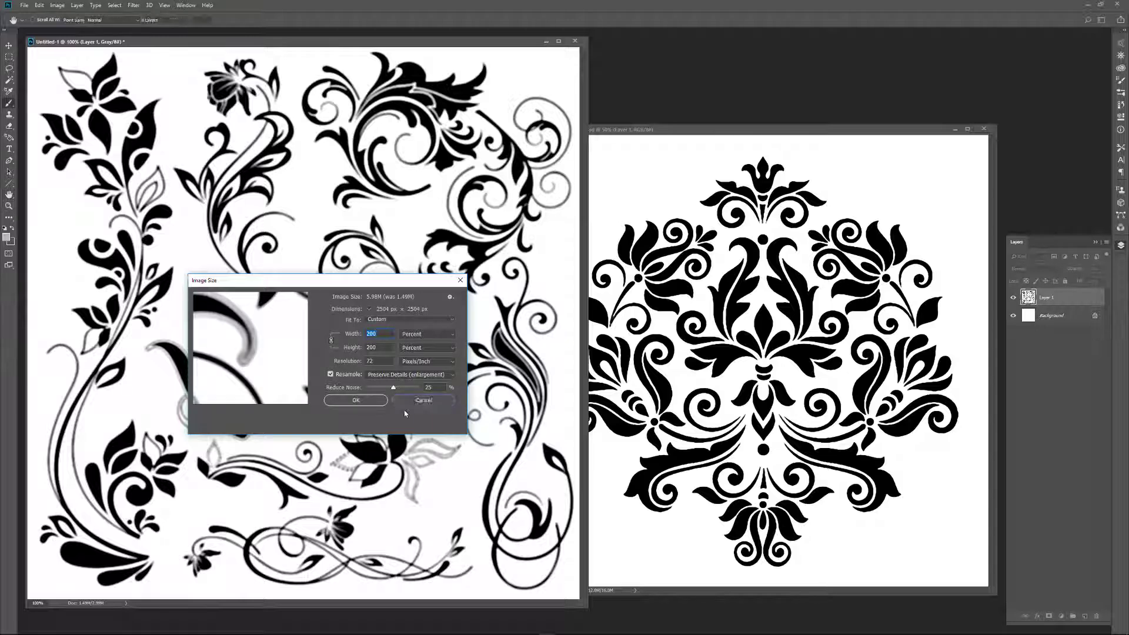
pyautogui.click(419, 401)
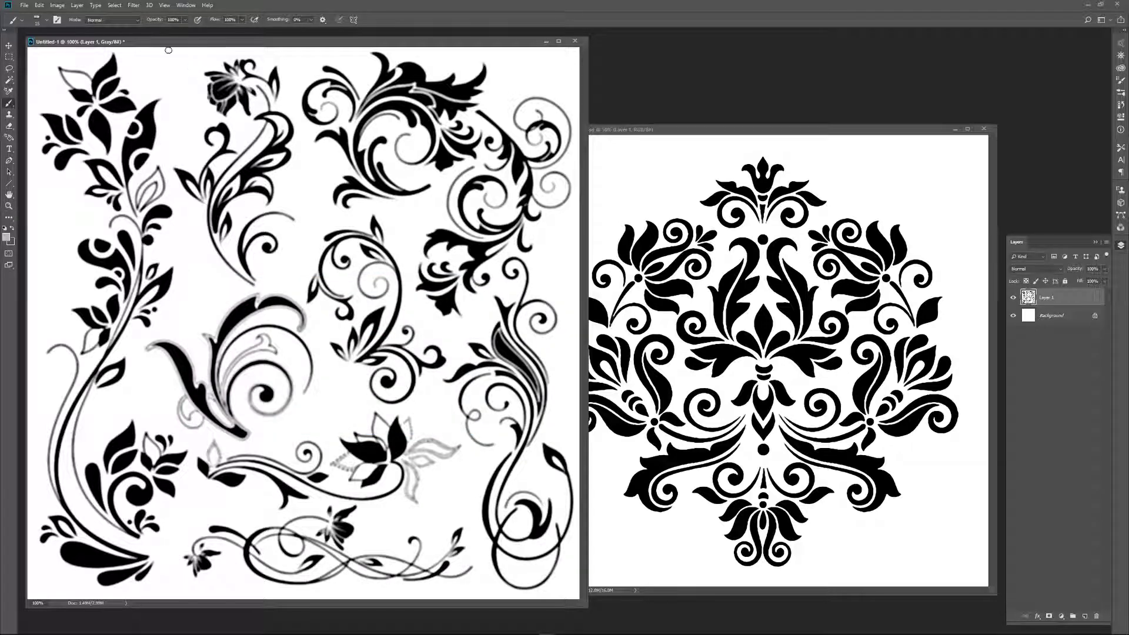
# Try a Gaussian Blur with a 4.4-pixel radius on the floral ornament layer.
pyautogui.click(133, 5)
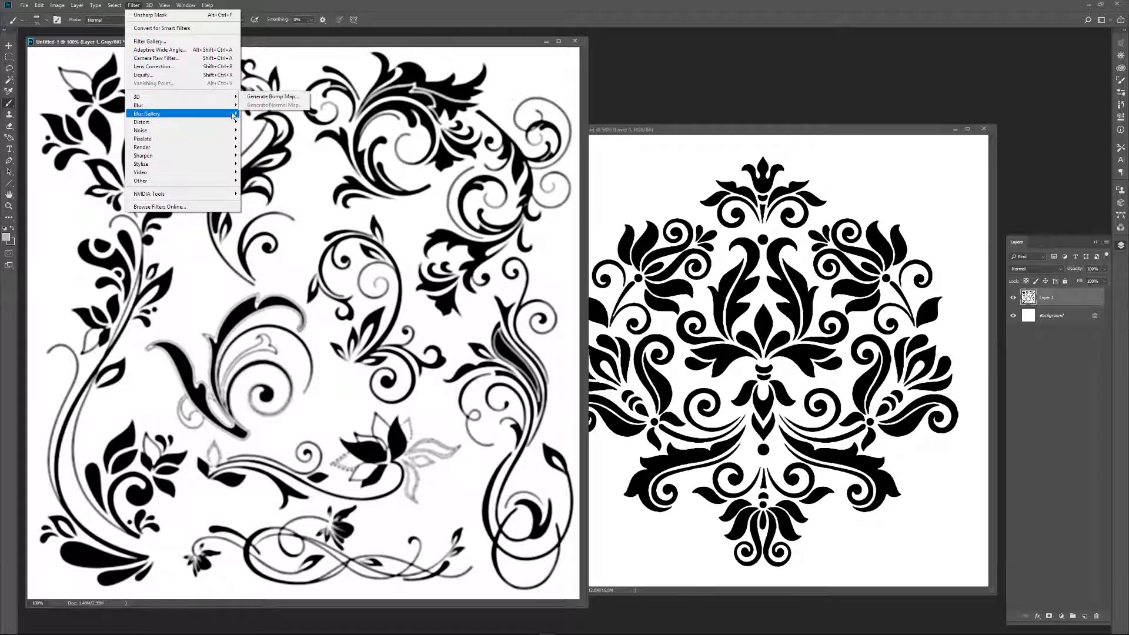
pyautogui.moveTo(224, 109)
pyautogui.click(271, 138)
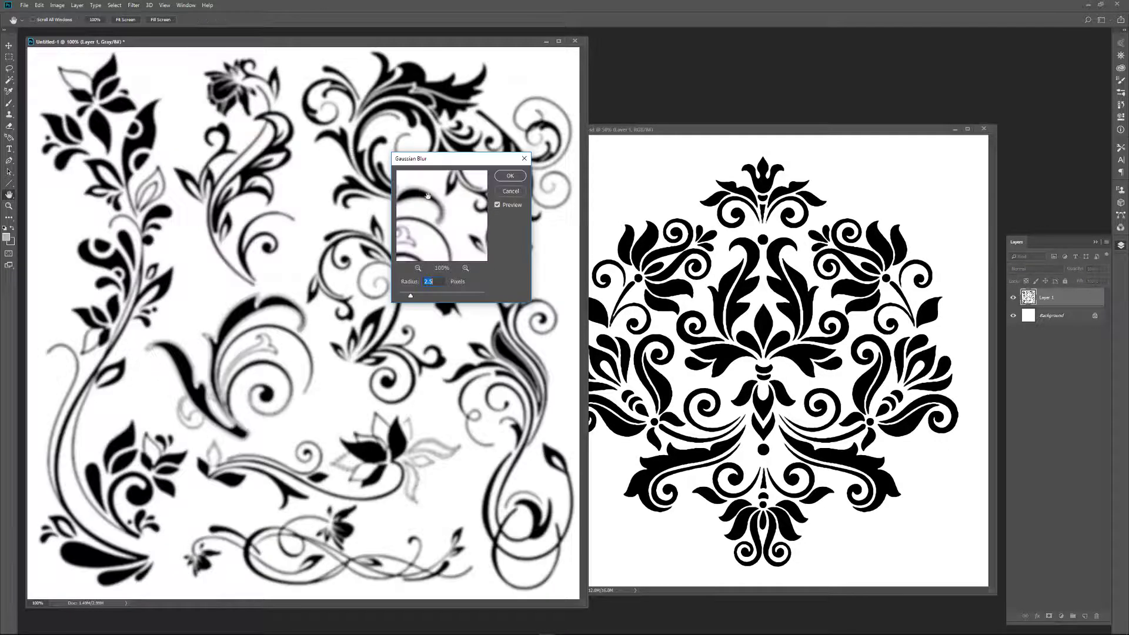
pyautogui.moveTo(411, 296)
pyautogui.mouseDown()
pyautogui.moveTo(436, 298)
pyautogui.moveTo(400, 296)
pyautogui.moveTo(419, 295)
pyautogui.mouseUp()
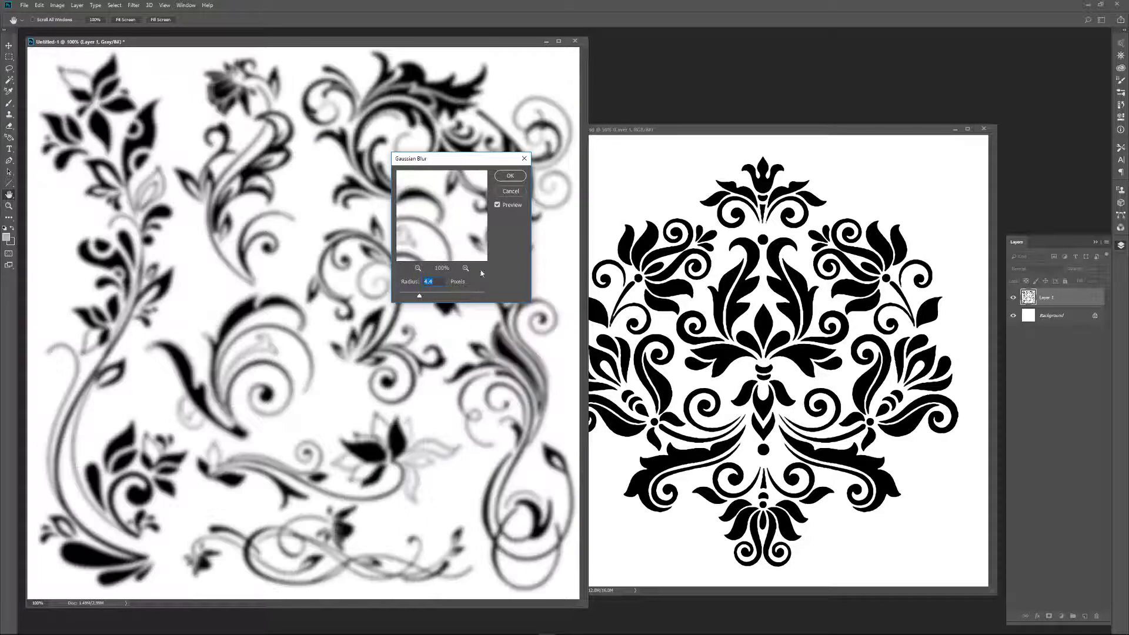
pyautogui.click(509, 192)
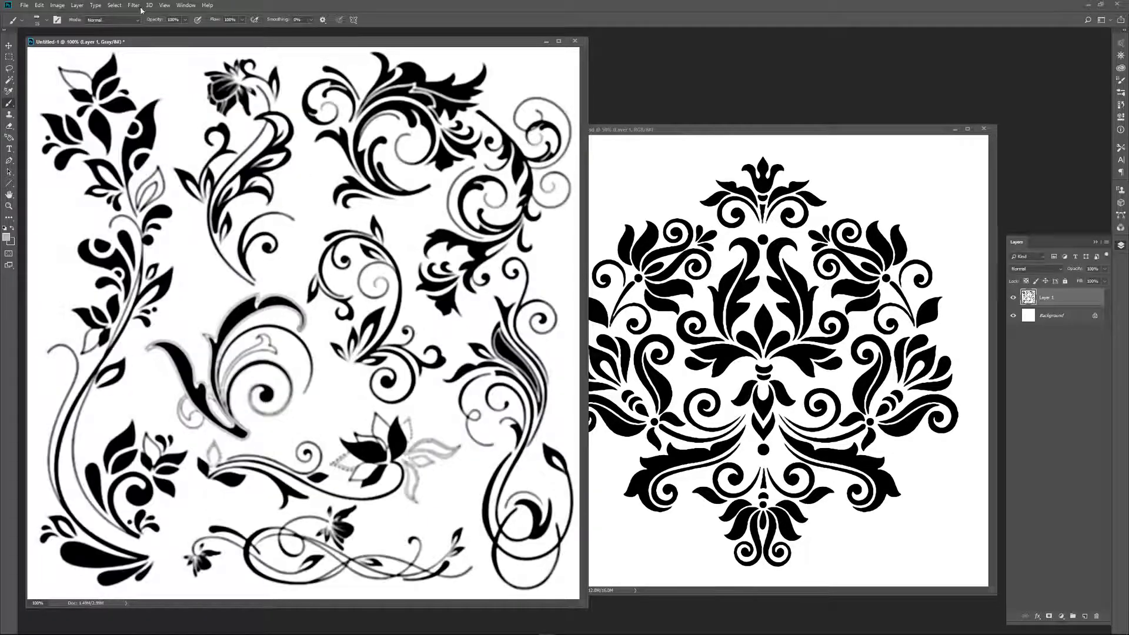
# Sharpen the floral ornament layer with Unsharp Mask, using a high amount, a 2.3-pixel radius and a threshold of 0.
pyautogui.click(138, 7)
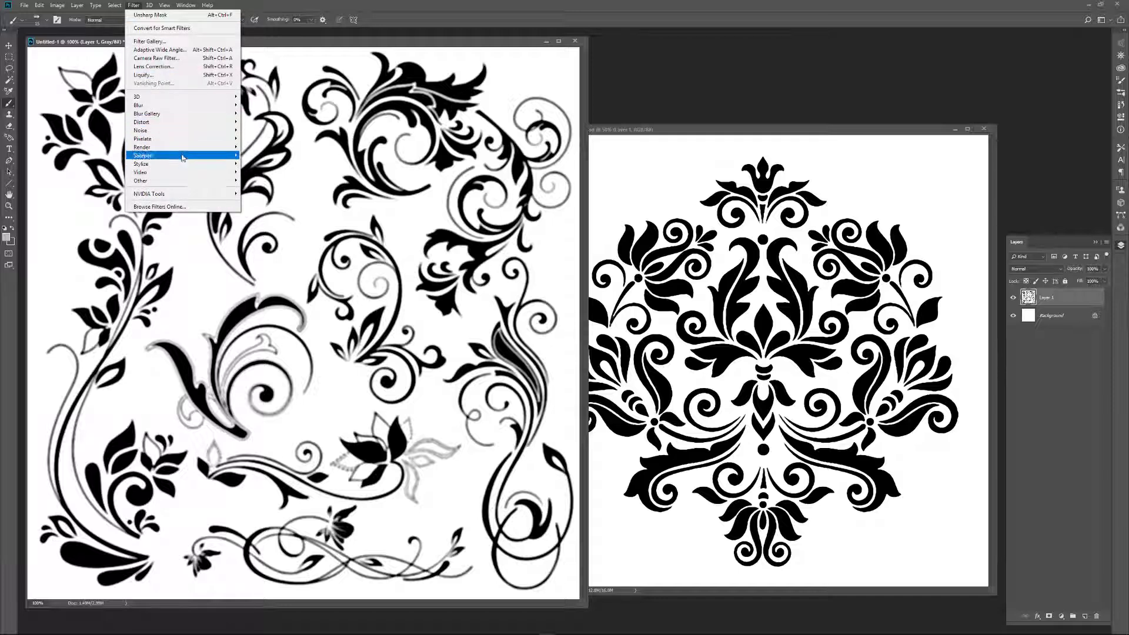
pyautogui.moveTo(183, 157)
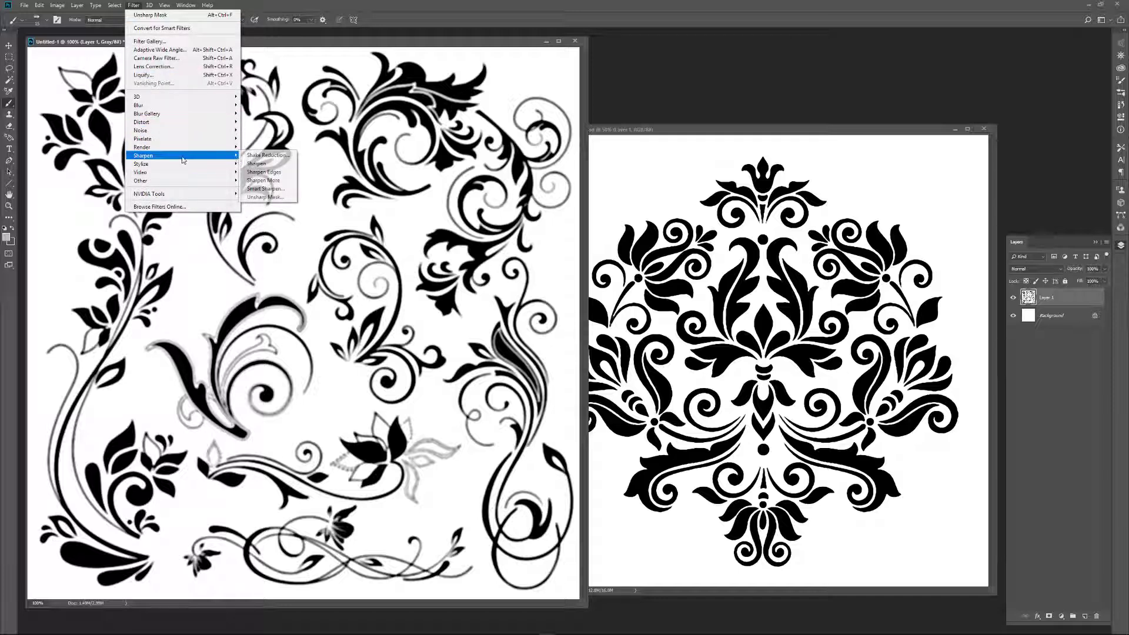
pyautogui.click(266, 197)
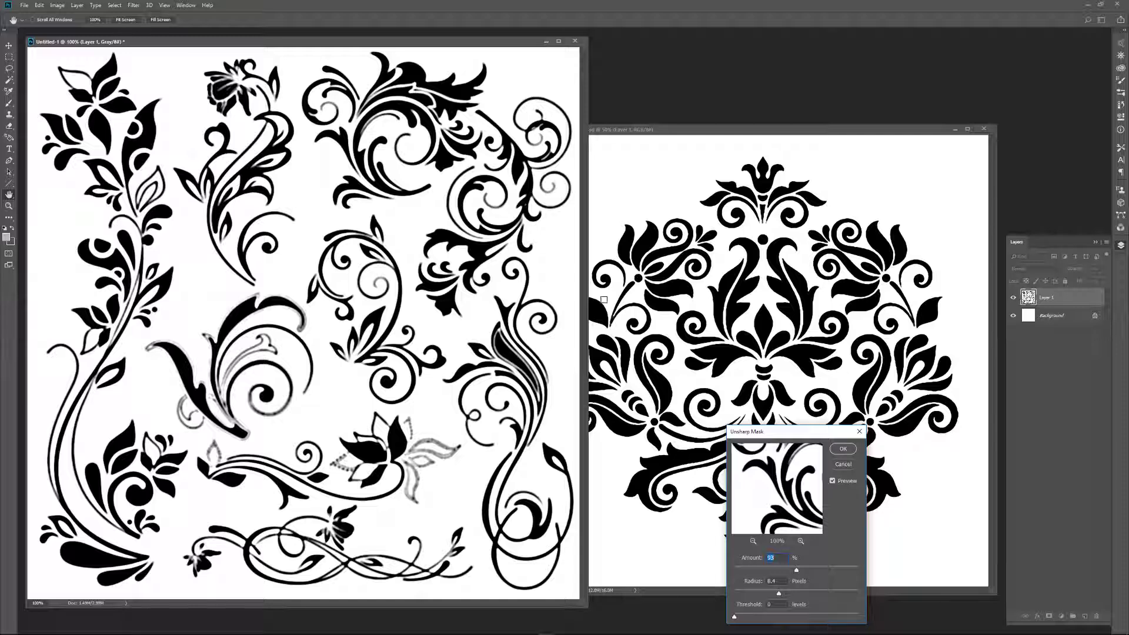
pyautogui.moveTo(799, 434); pyautogui.dragTo(552, 274)
pyautogui.moveTo(525, 435); pyautogui.dragTo(580, 411)
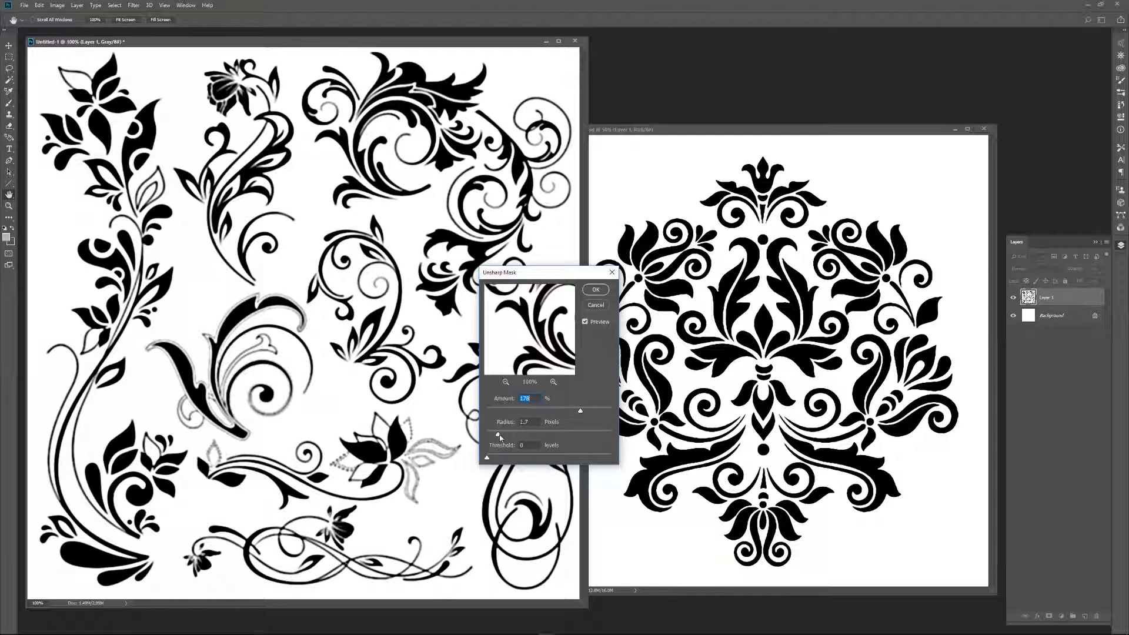
pyautogui.moveTo(499, 434); pyautogui.dragTo(502, 434)
pyautogui.moveTo(580, 412); pyautogui.dragTo(586, 414)
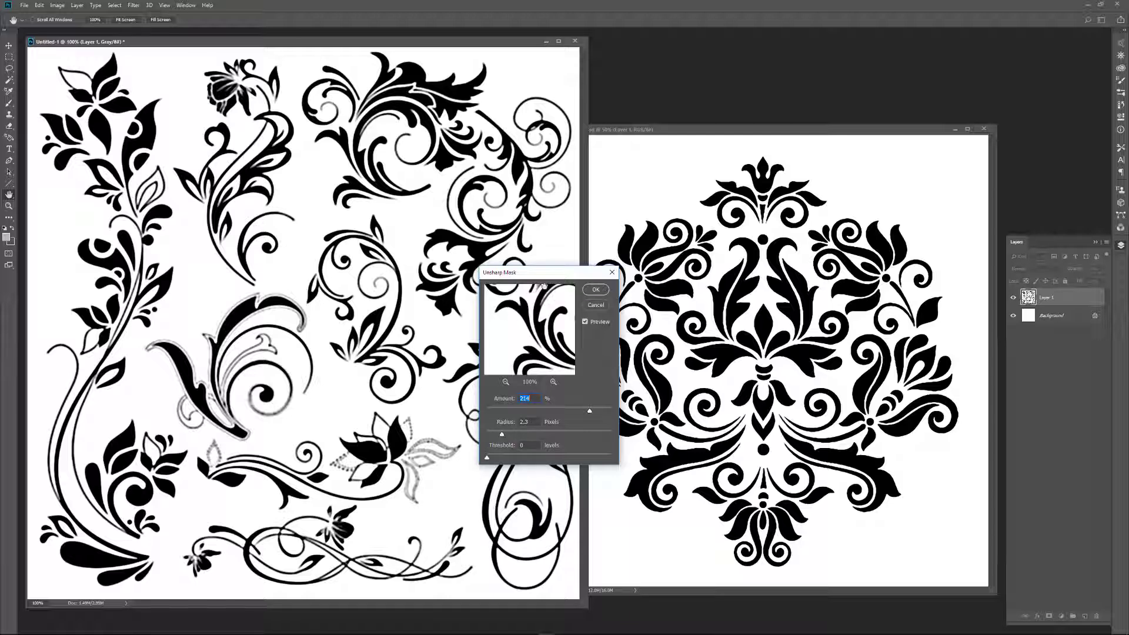
pyautogui.click(594, 288)
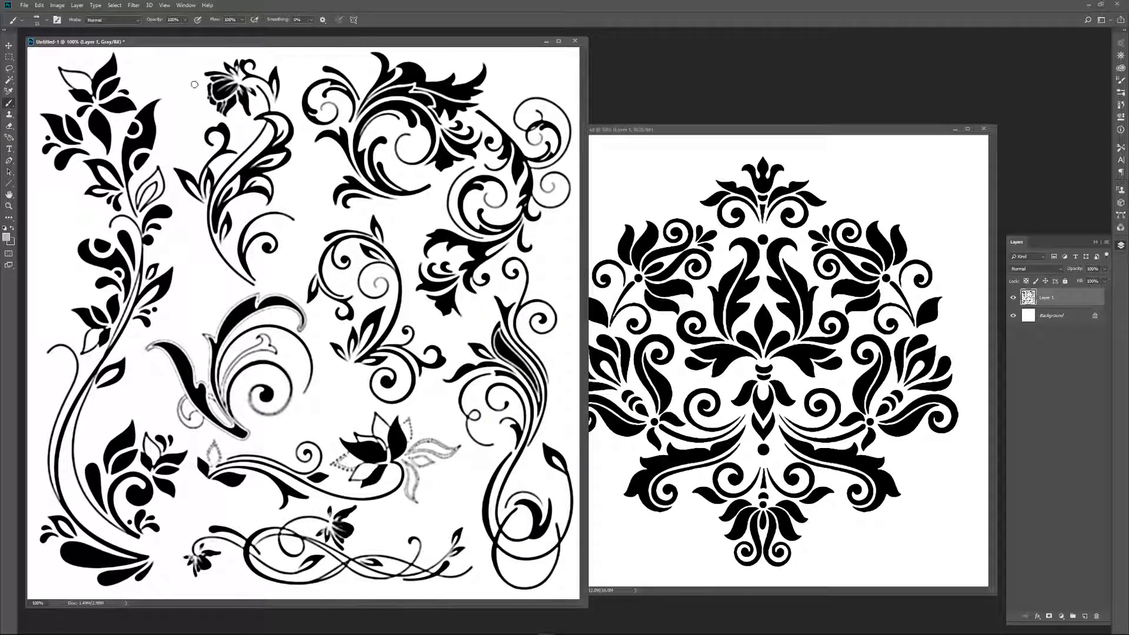
# Try a Threshold adjustment on the floral ornament layer.
pyautogui.click(56, 5)
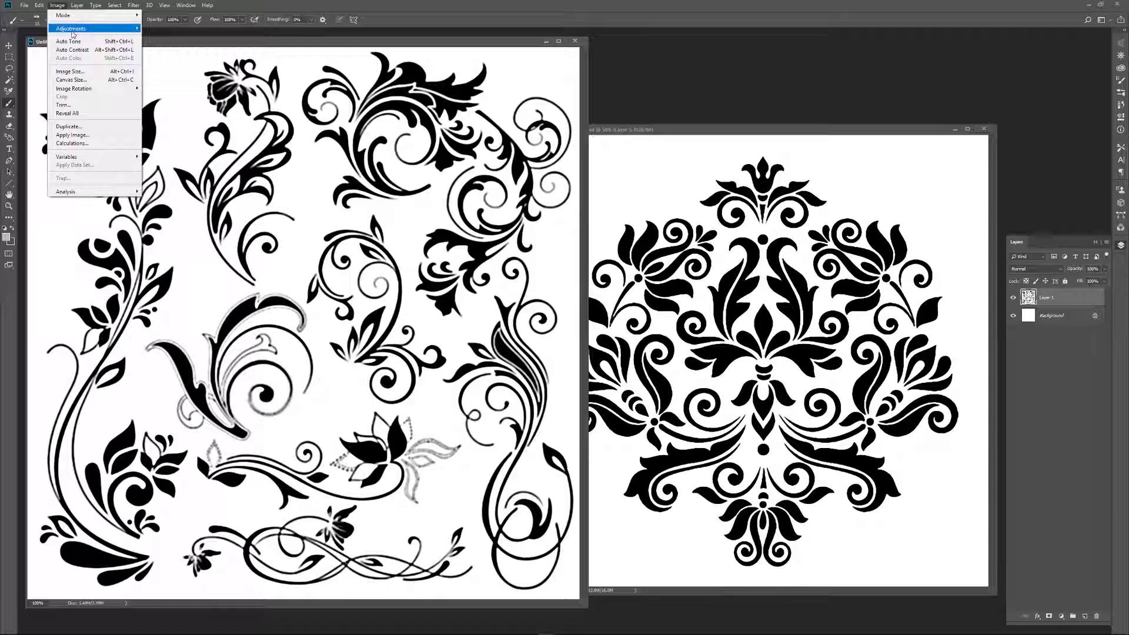
pyautogui.moveTo(70, 28)
pyautogui.click(205, 152)
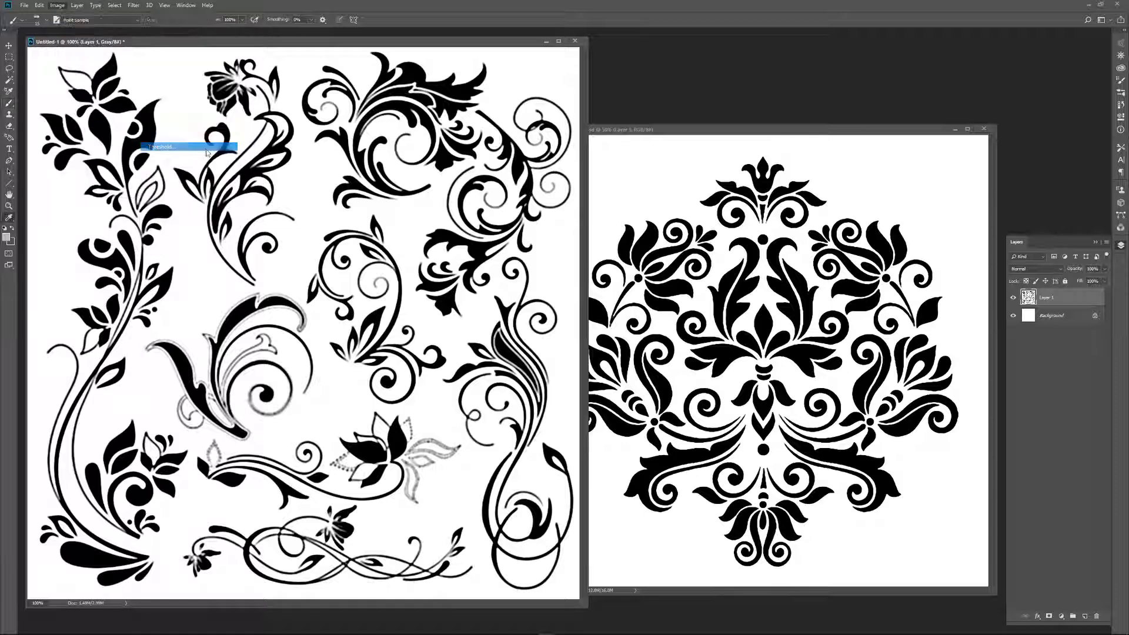
pyautogui.moveTo(713, 269); pyautogui.dragTo(664, 256)
pyautogui.click(794, 221)
pyautogui.press('b')
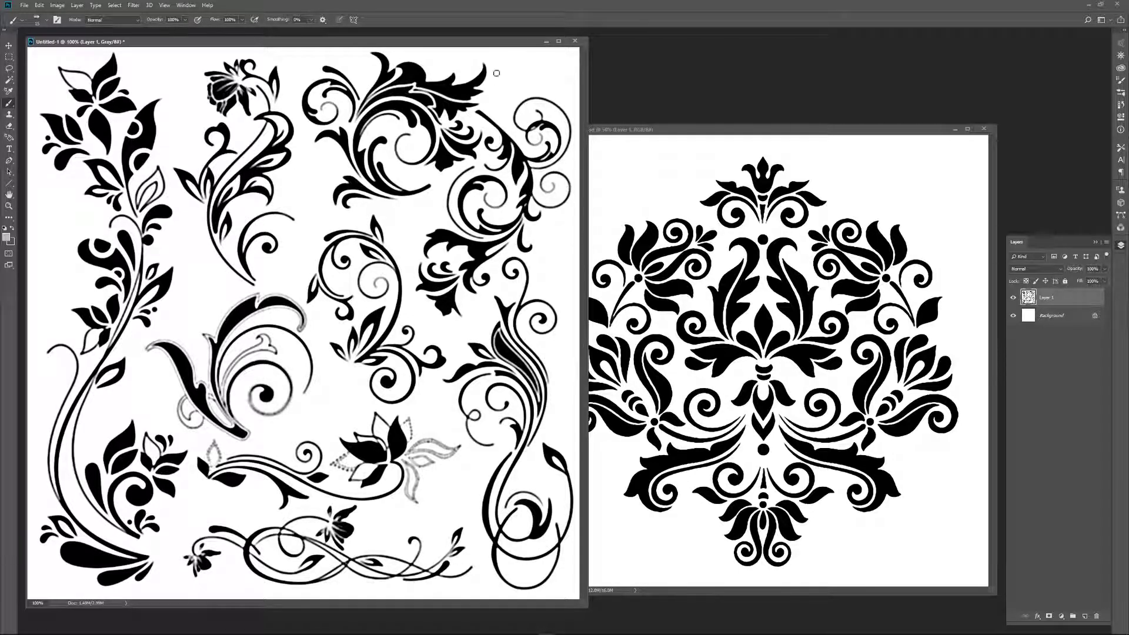
# Set the Rectangular Marquee's style to Normal, test a freely proportioned selection on the upper scroll ornament, and deselect it.
pyautogui.moveTo(483, 44); pyautogui.dragTo(527, 57)
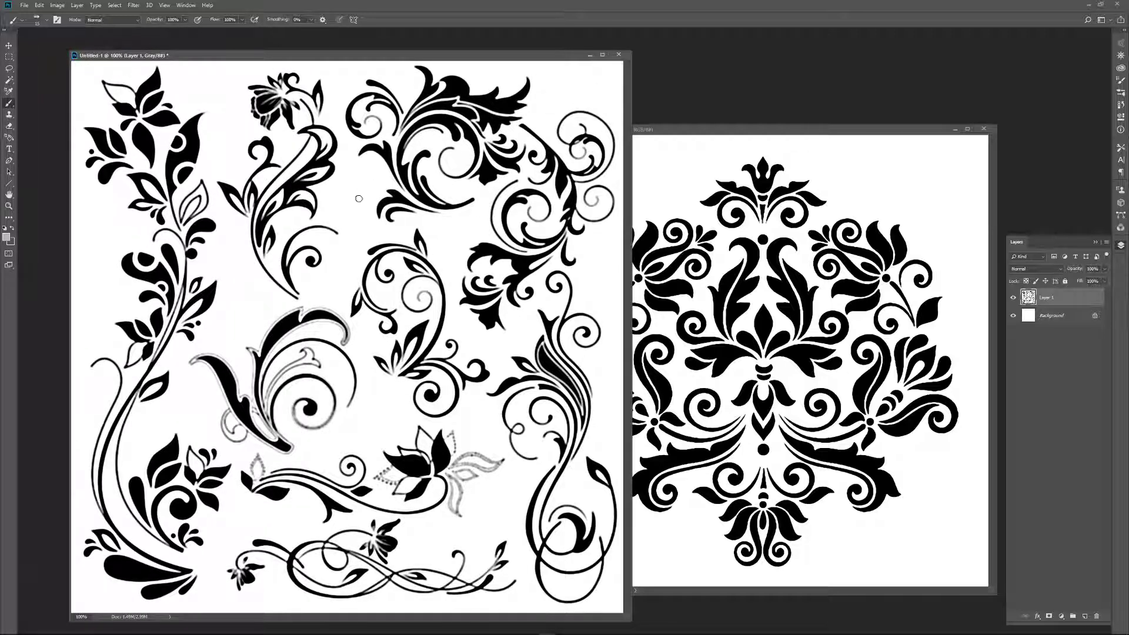
pyautogui.click(8, 56)
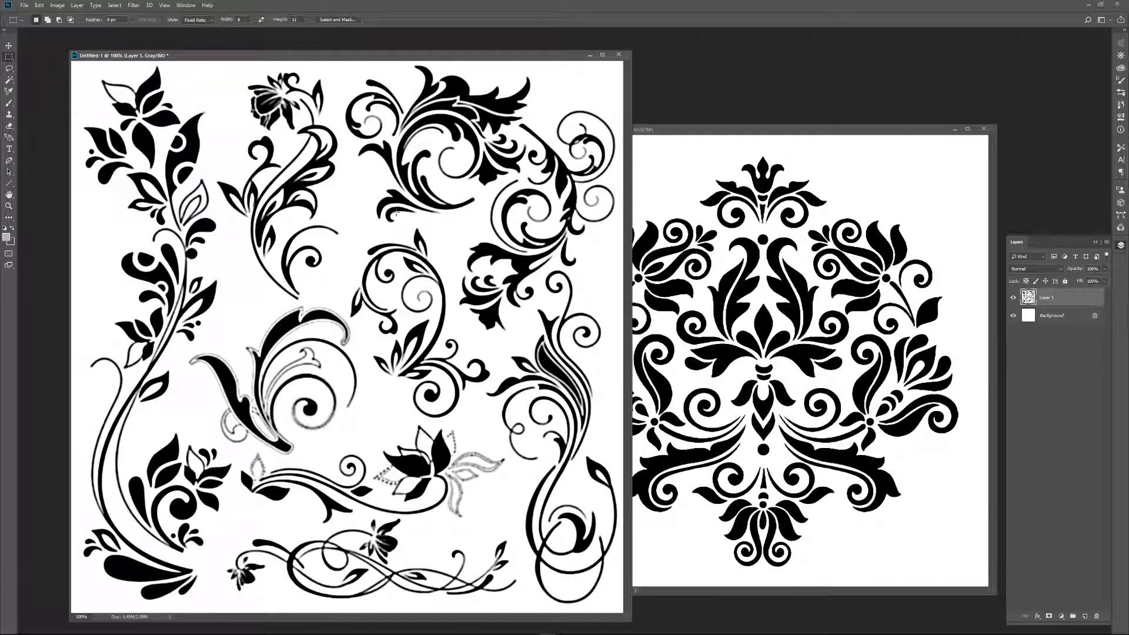
pyautogui.moveTo(432, 237); pyautogui.dragTo(353, 127)
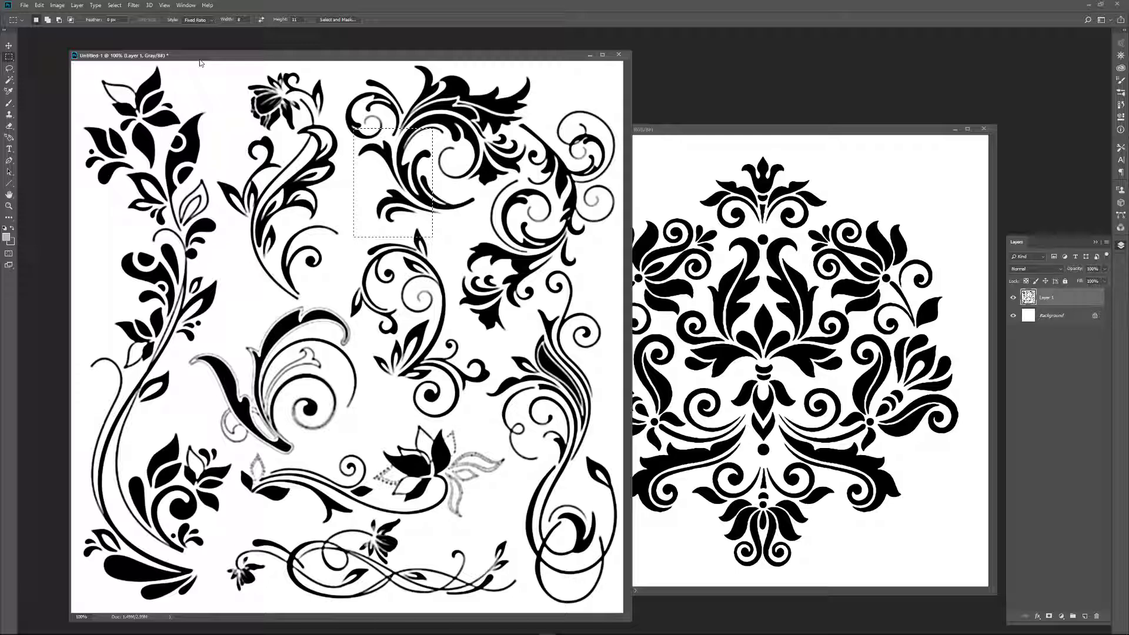
pyautogui.click(211, 20)
pyautogui.click(197, 27)
pyautogui.moveTo(339, 82); pyautogui.dragTo(531, 240)
pyautogui.hotkey('ctrl', 'd')
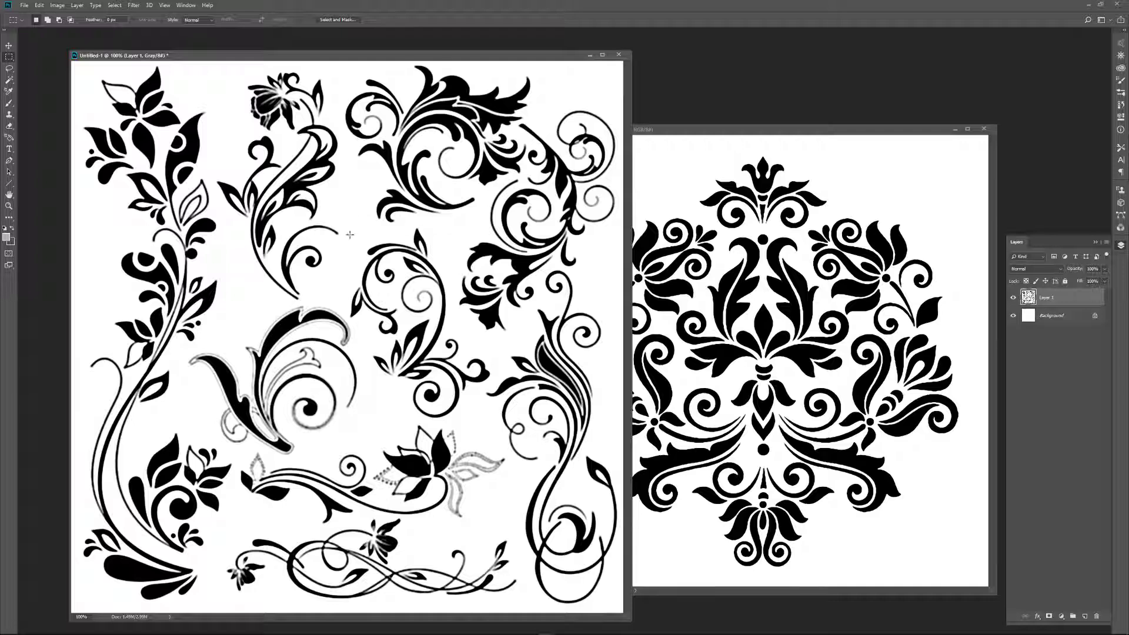
# Select the large scroll ornament at the sheet's upper edge with a square marquee and nudge the selection slightly left.
pyautogui.keyDown('shift'); pyautogui.moveTo(347, 231); pyautogui.dragTo(633, 47); pyautogui.keyUp('shift')
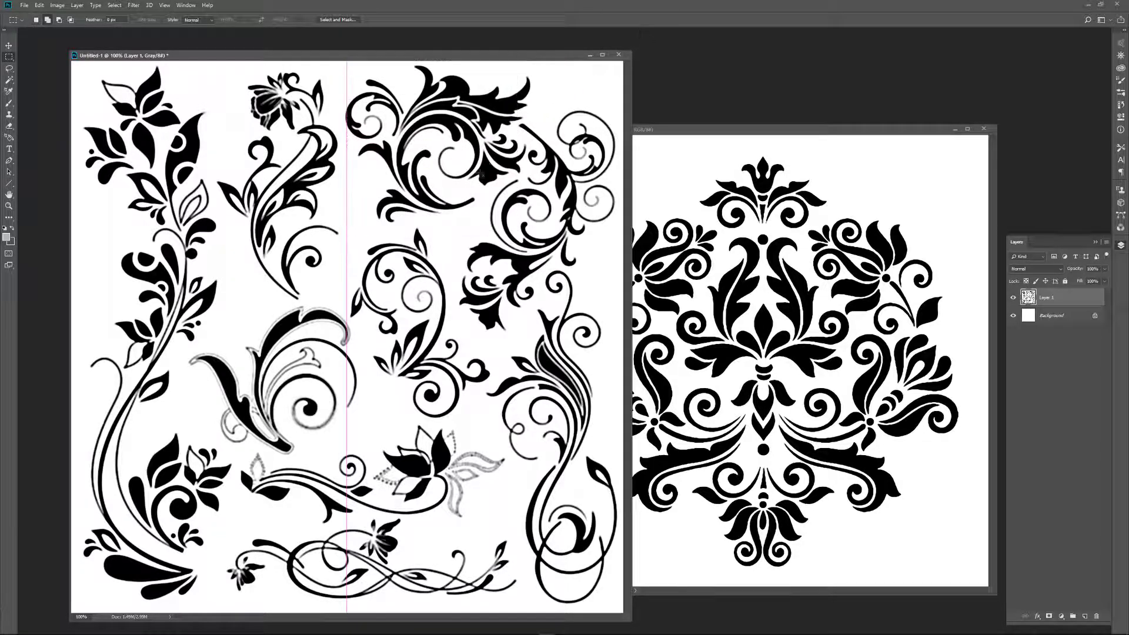
pyautogui.click(340, 246)
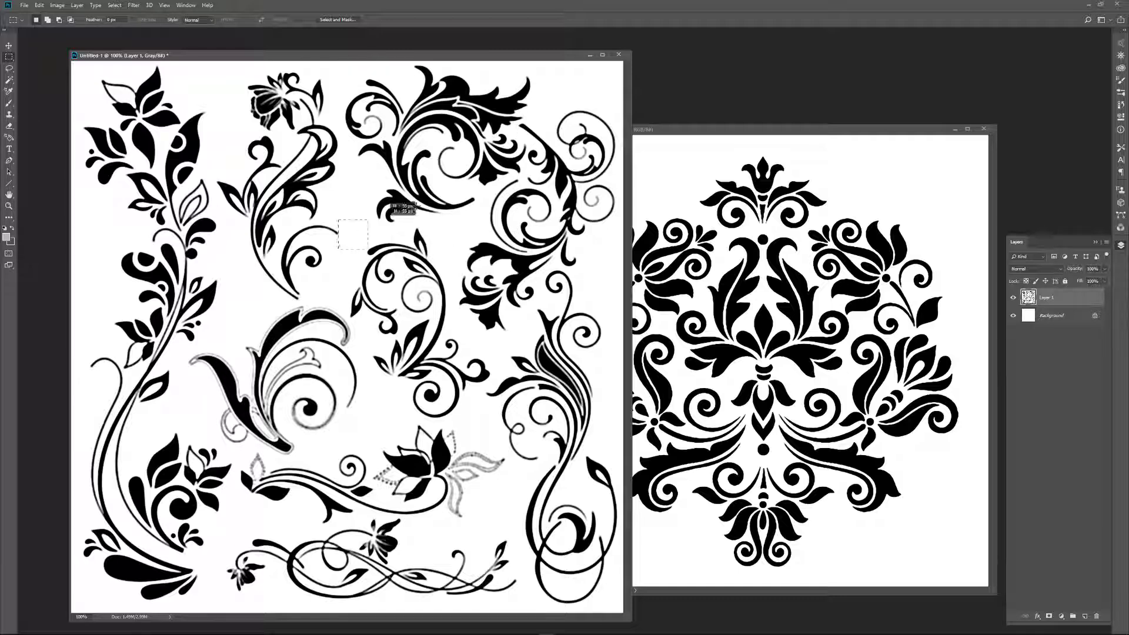
pyautogui.keyDown('shift'); pyautogui.moveTo(368, 220); pyautogui.dragTo(697, 54); pyautogui.keyUp('shift')
pyautogui.moveTo(449, 196); pyautogui.dragTo(454, 195)
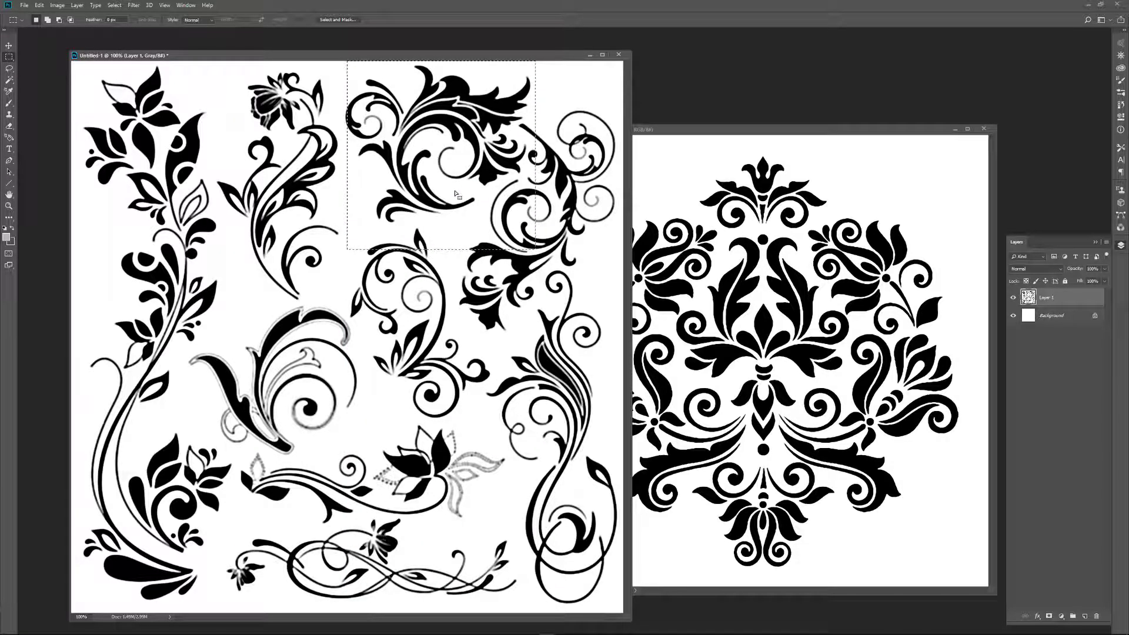
pyautogui.press('Left')
pyautogui.press('Left')
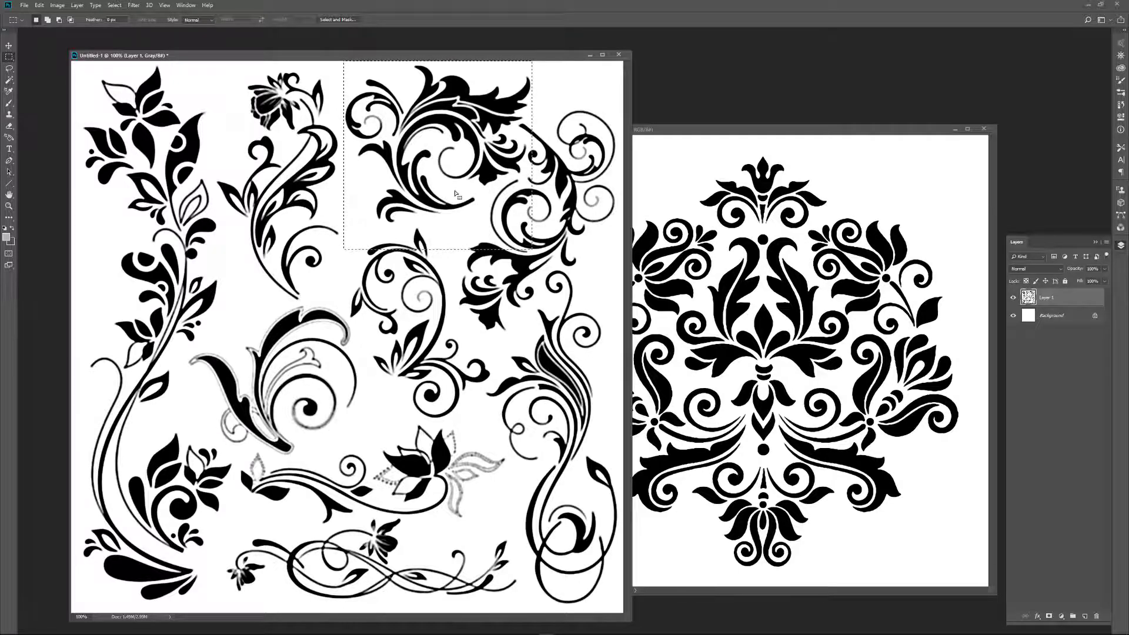
# Create a 428 × 428 px grayscale document with a white background and paste the selected scroll ornament into it.
pyautogui.hotkey('ctrl', 'n')
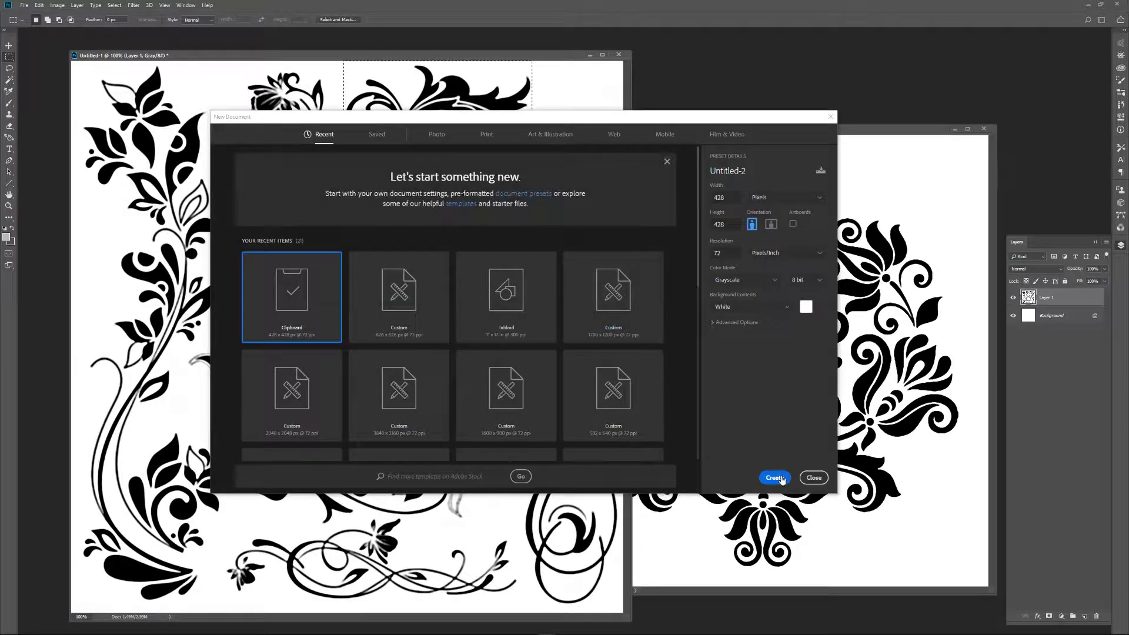
pyautogui.click(774, 477)
pyautogui.moveTo(163, 56); pyautogui.dragTo(400, 155)
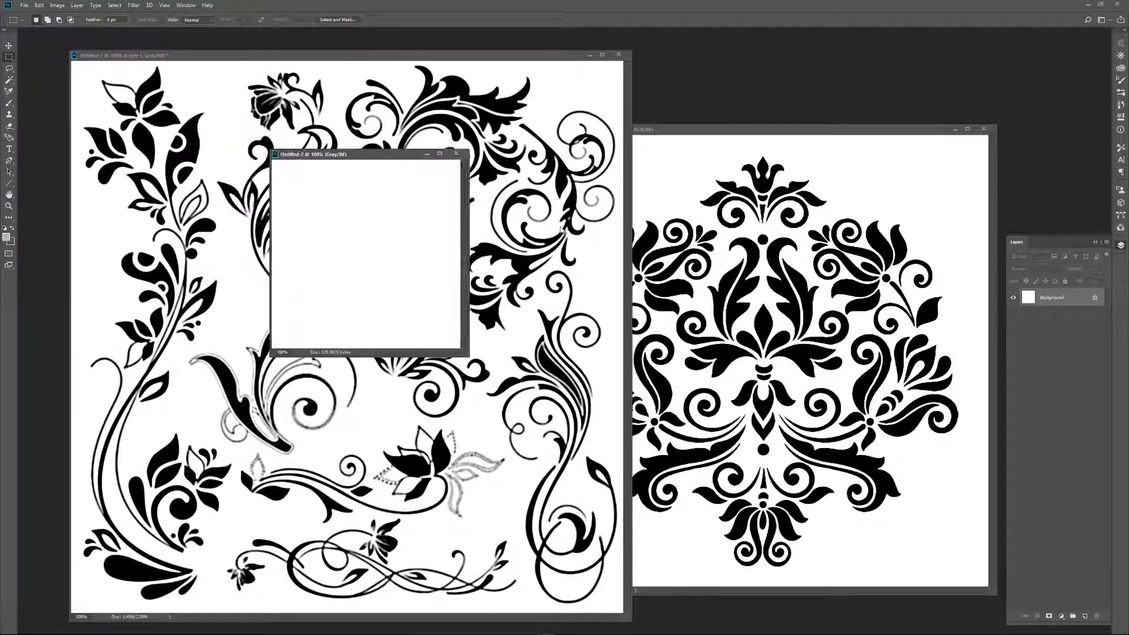
pyautogui.moveTo(561, 229); pyautogui.dragTo(551, 251)
pyautogui.hotkey('ctrl', 'v')
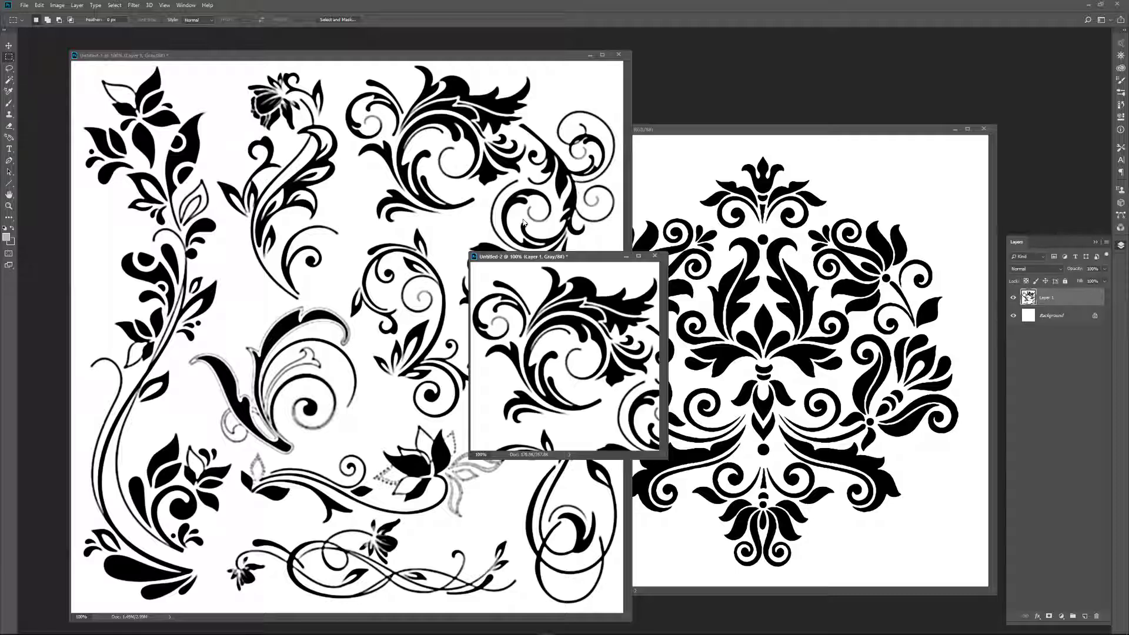
# Move the pasted ornament slightly downward to center it in the new canvas and reposition the document window over the other artwork.
pyautogui.press('v')
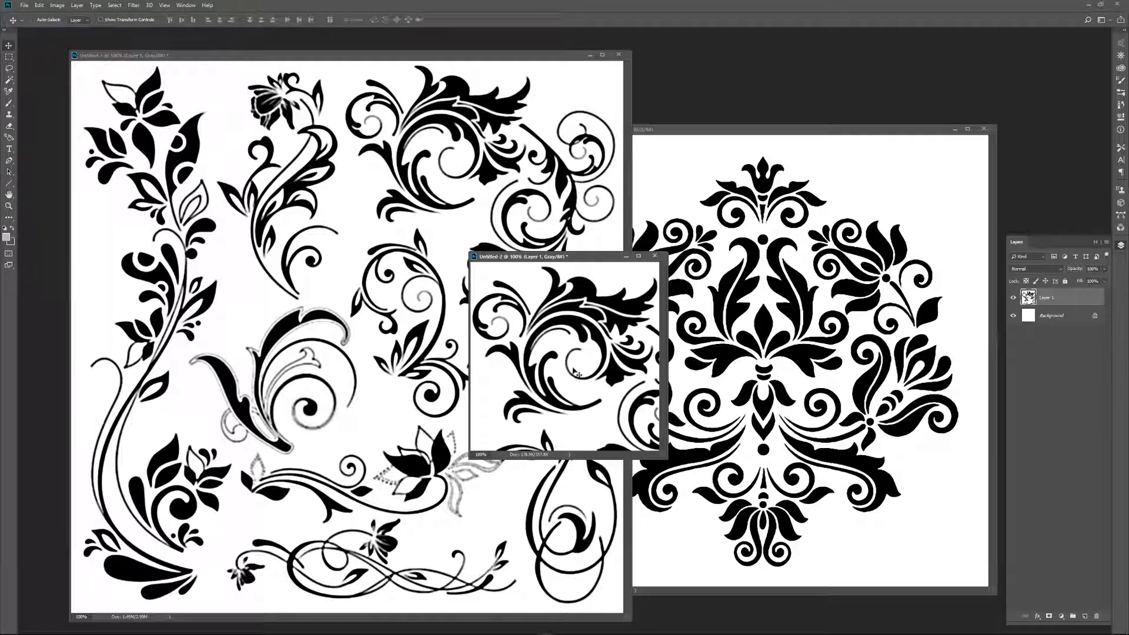
pyautogui.moveTo(568, 374); pyautogui.dragTo(574, 388)
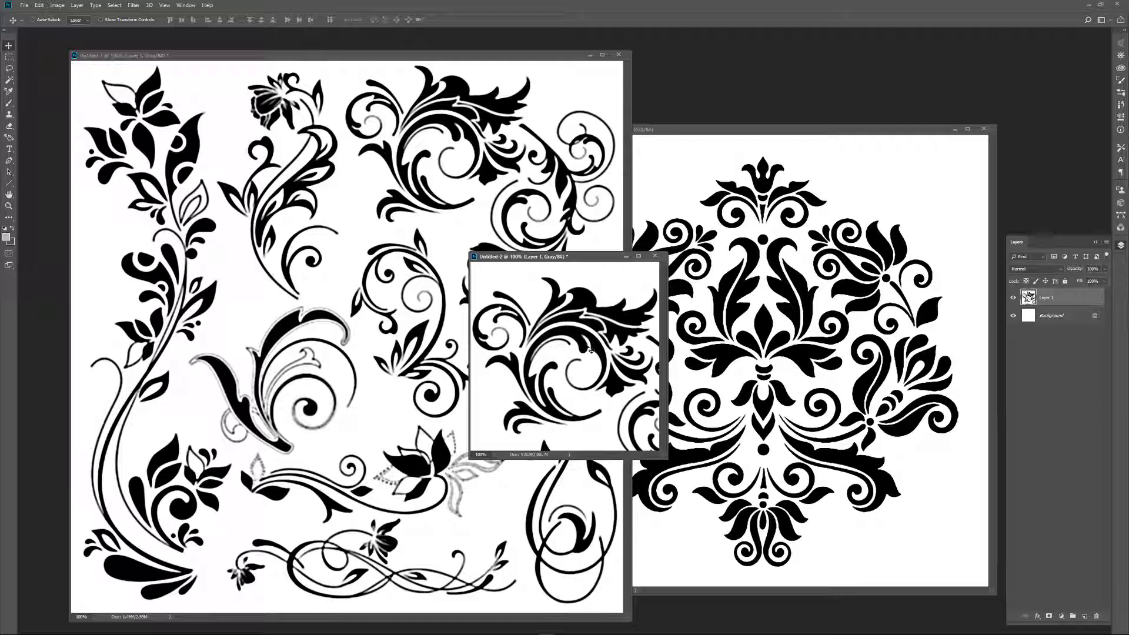
pyautogui.moveTo(595, 380); pyautogui.dragTo(599, 389)
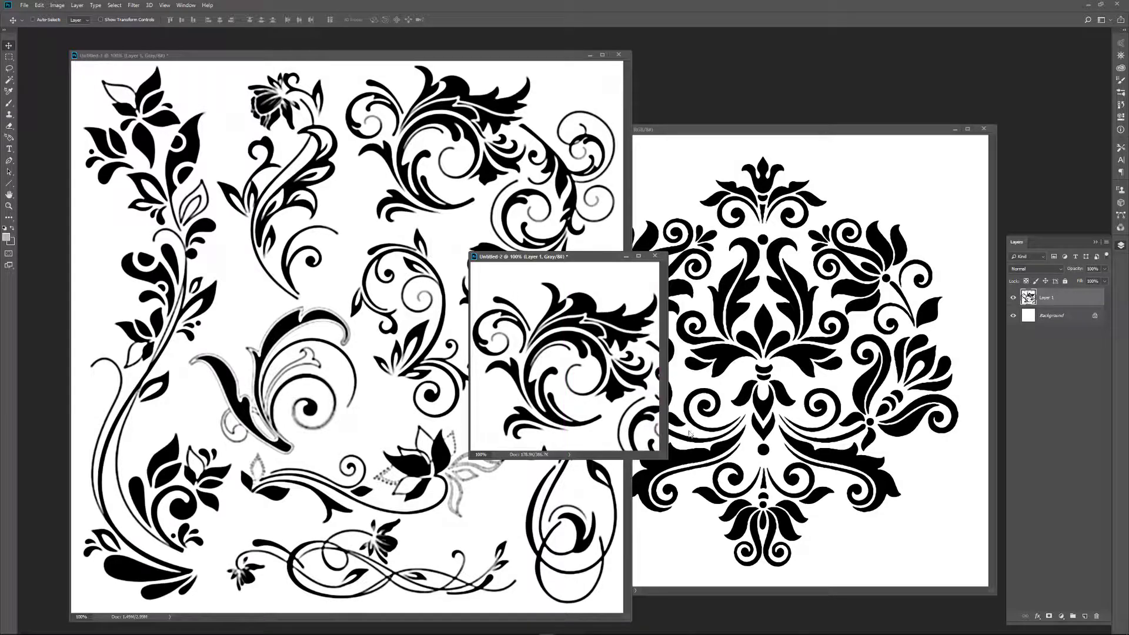
pyautogui.click(668, 465)
pyautogui.moveTo(525, 257); pyautogui.dragTo(554, 306)
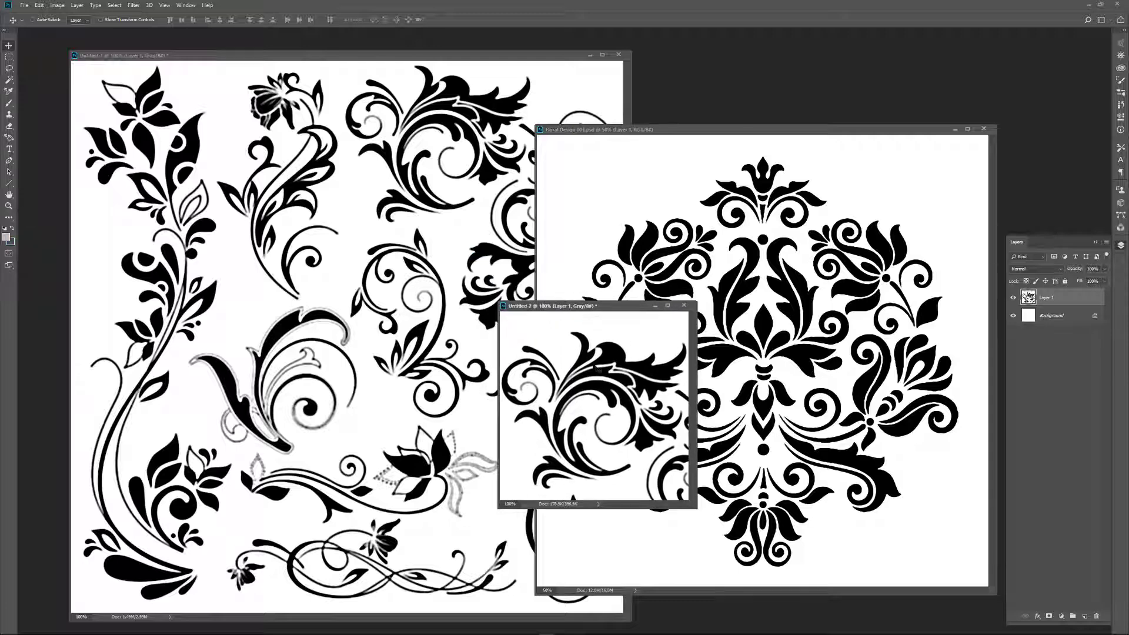
# Set the foreground color to pure white.
pyautogui.click(7, 237)
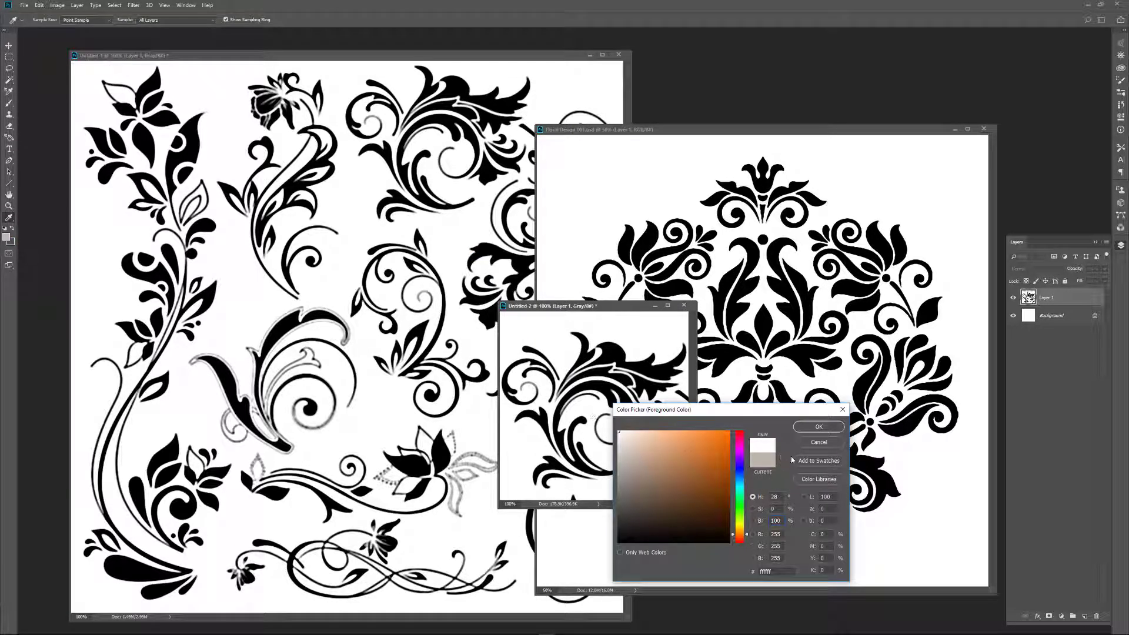
pyautogui.click(806, 430)
pyautogui.click(7, 238)
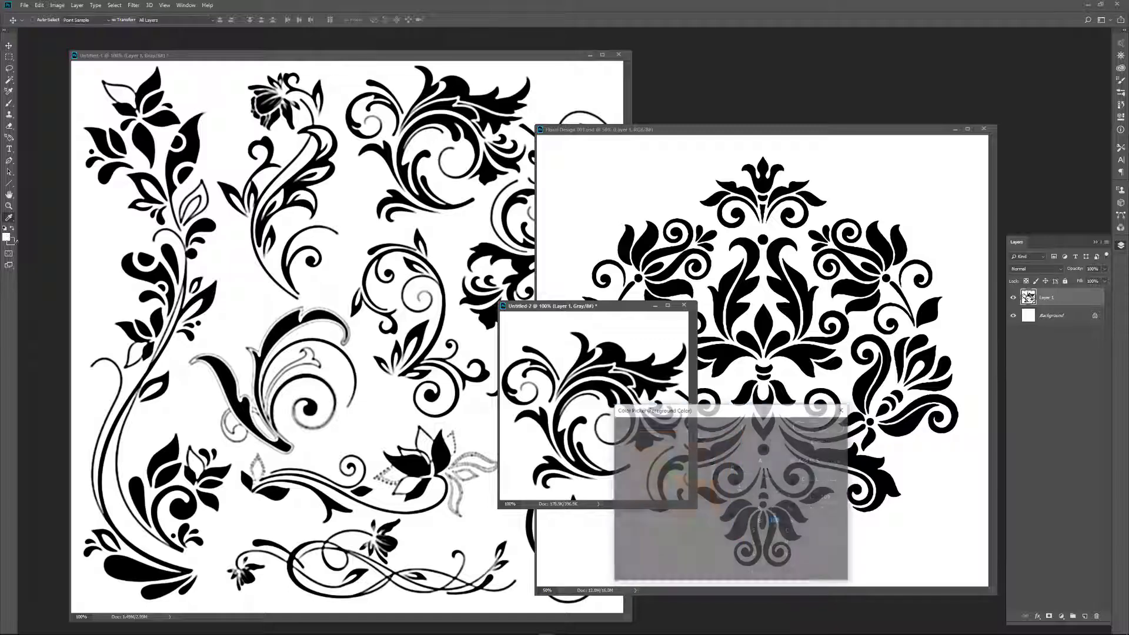
pyautogui.click(626, 440)
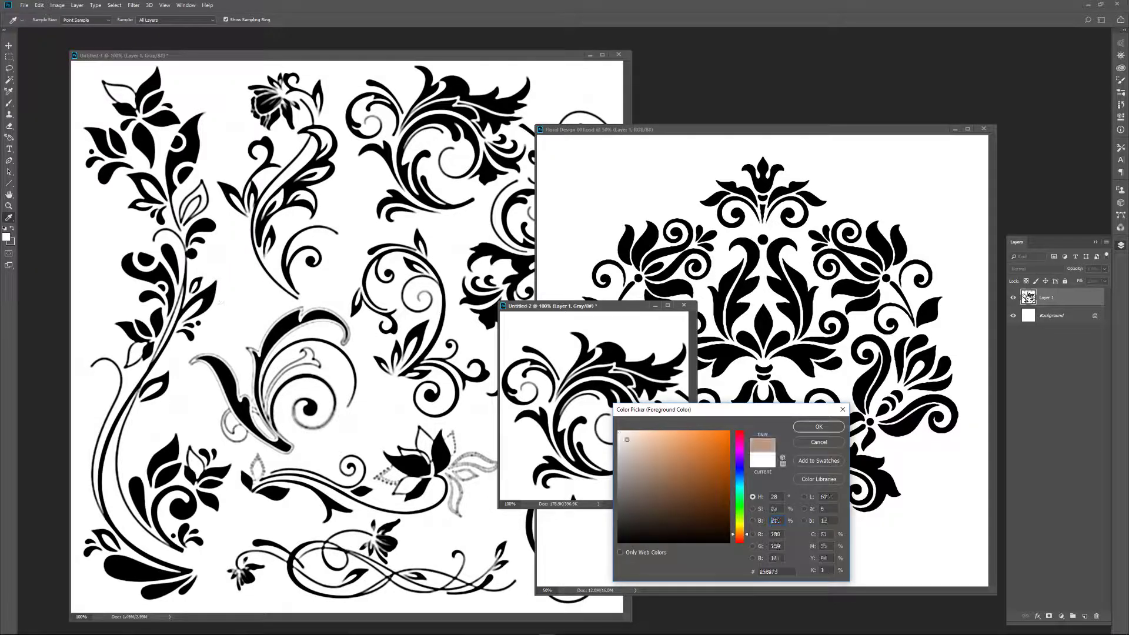
pyautogui.click(809, 428)
# Paint out the stray scroll fragments in the canvas's lower-right corner with a ComicBook brush preset in white.
pyautogui.click(9, 103)
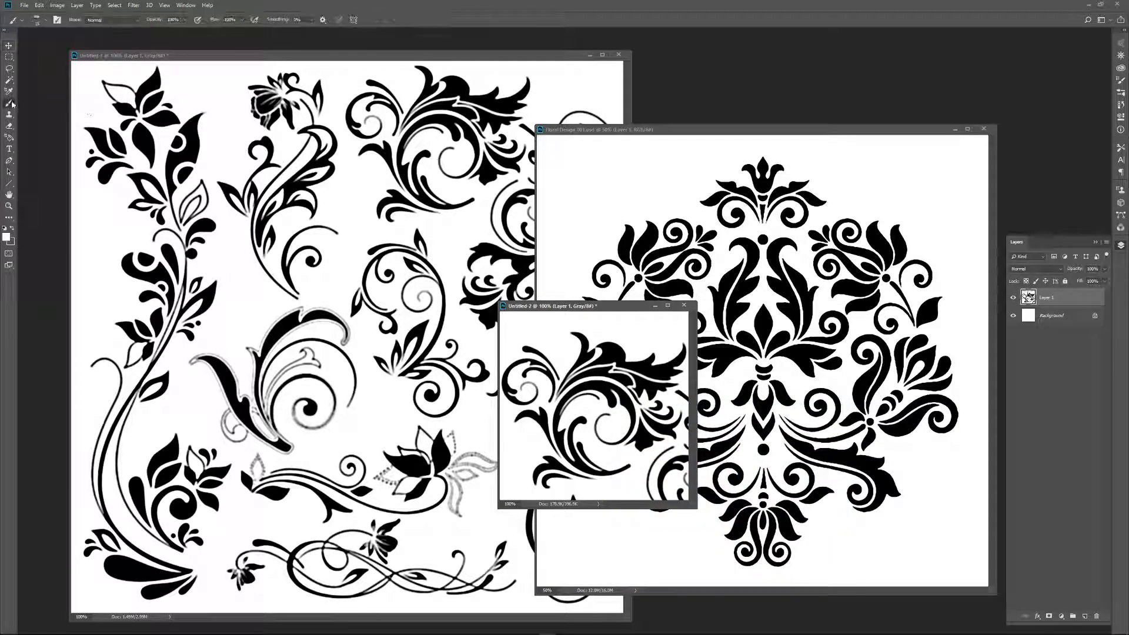
pyautogui.click(24, 21)
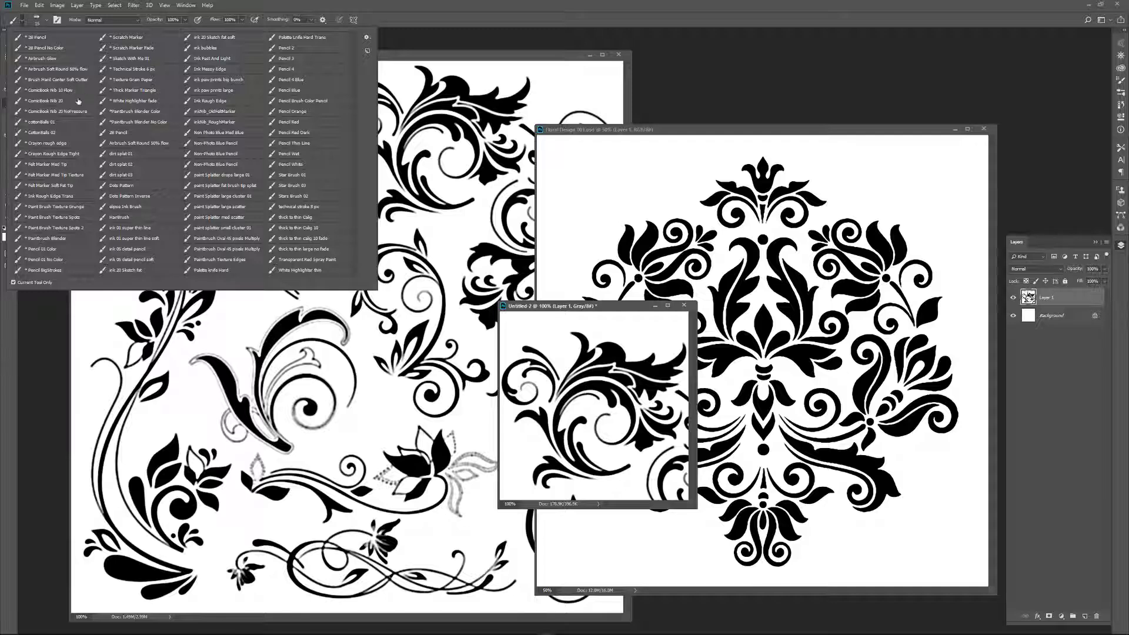
pyautogui.click(54, 101)
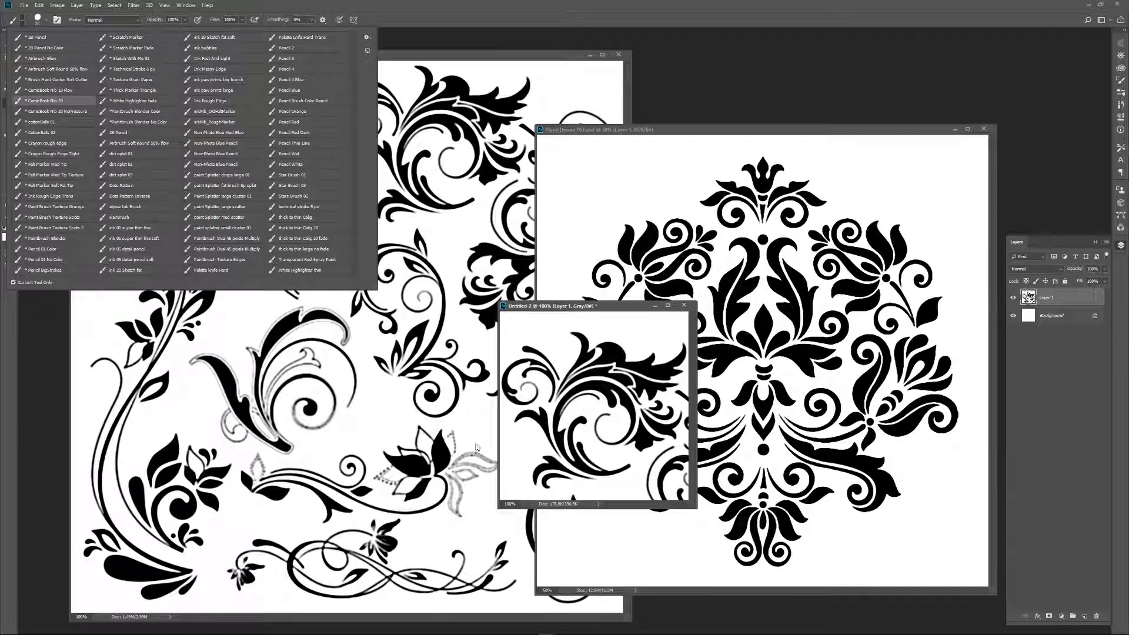
pyautogui.moveTo(651, 493); pyautogui.dragTo(649, 488)
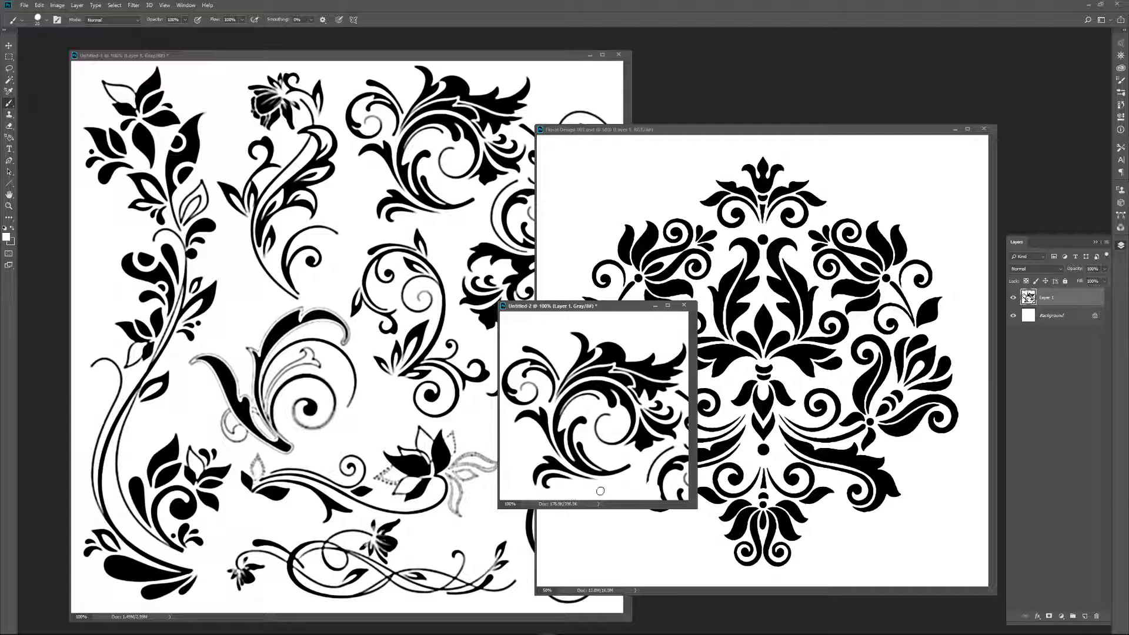
pyautogui.moveTo(650, 483)
pyautogui.mouseDown()
pyautogui.moveTo(672, 449)
pyautogui.moveTo(679, 496)
pyautogui.mouseUp()
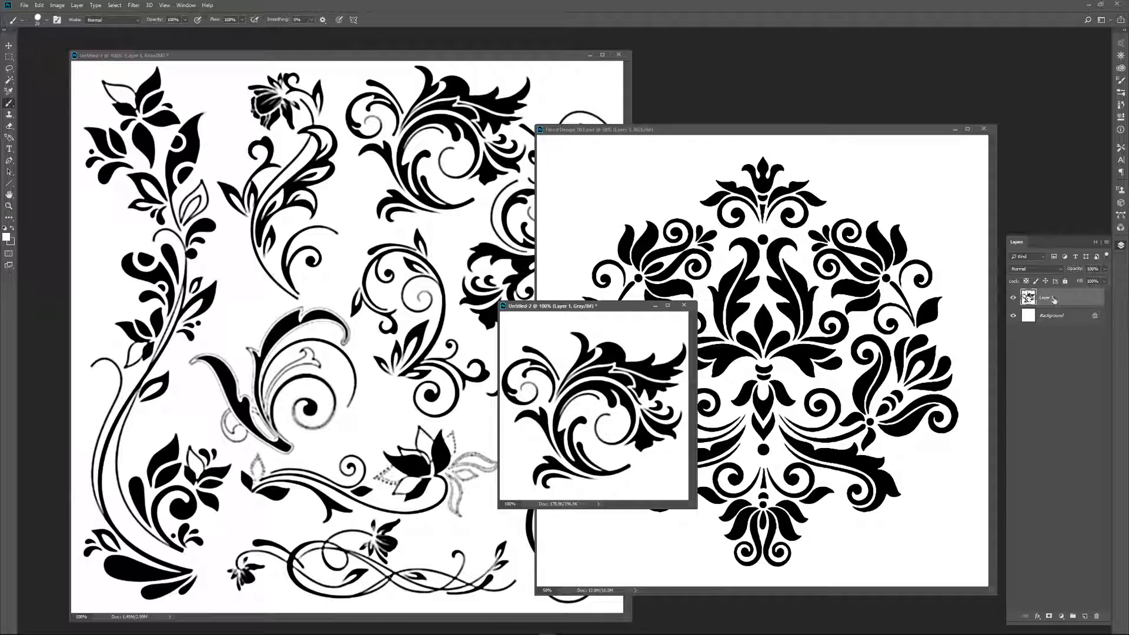
# Merge the ornament layer into the background and invert the image to a white design on black.
pyautogui.hotkey('ctrl', 'e')
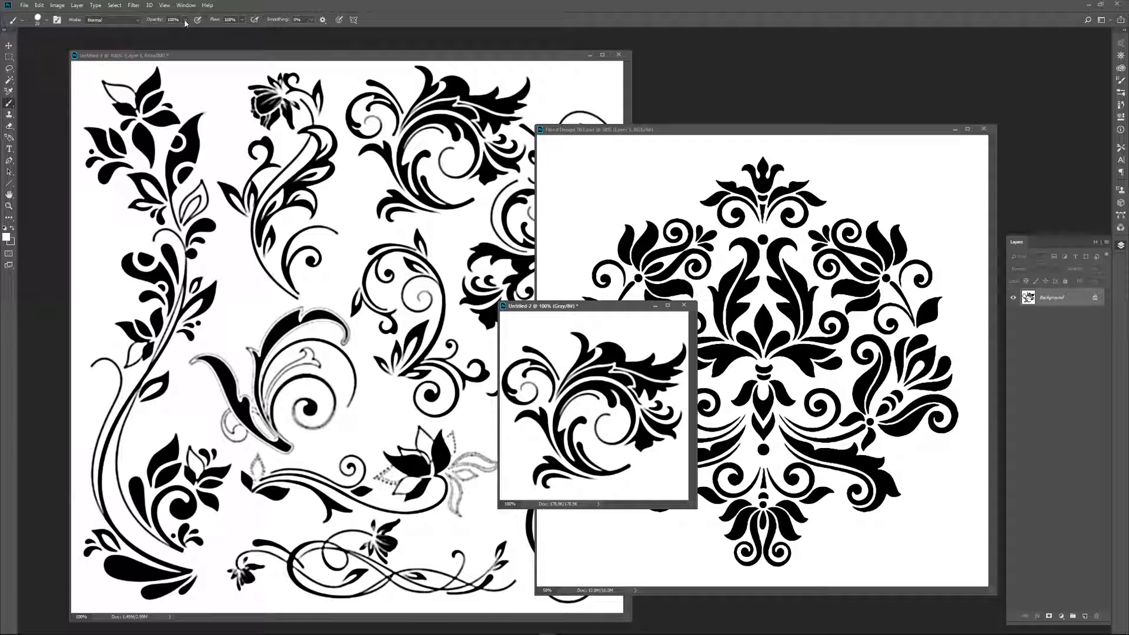
pyautogui.click(57, 6)
pyautogui.moveTo(71, 28)
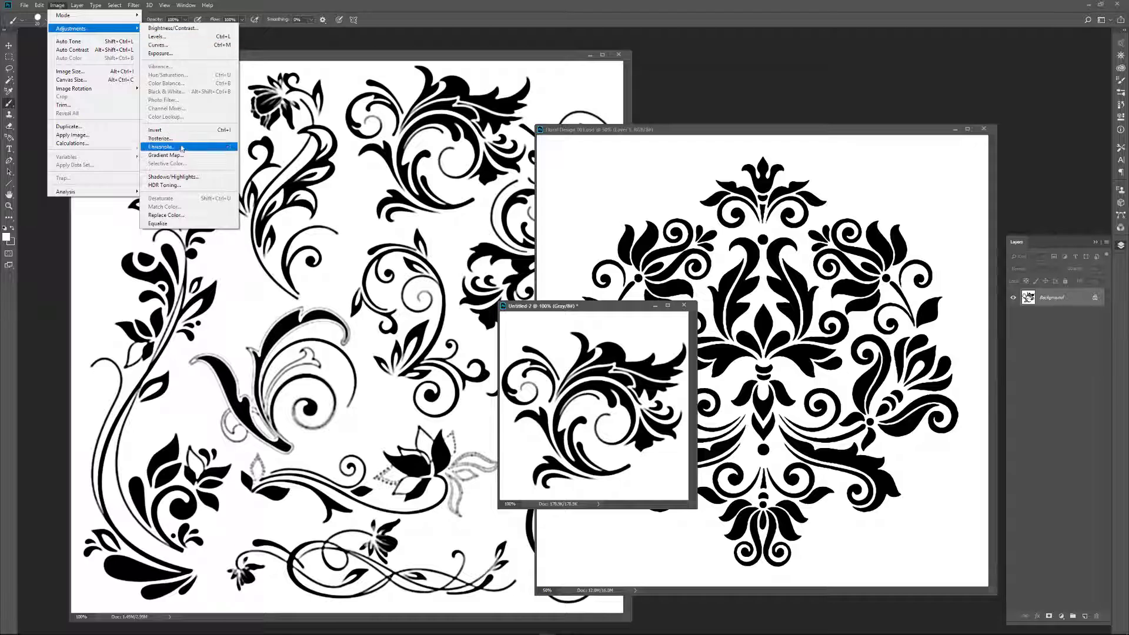
pyautogui.click(216, 130)
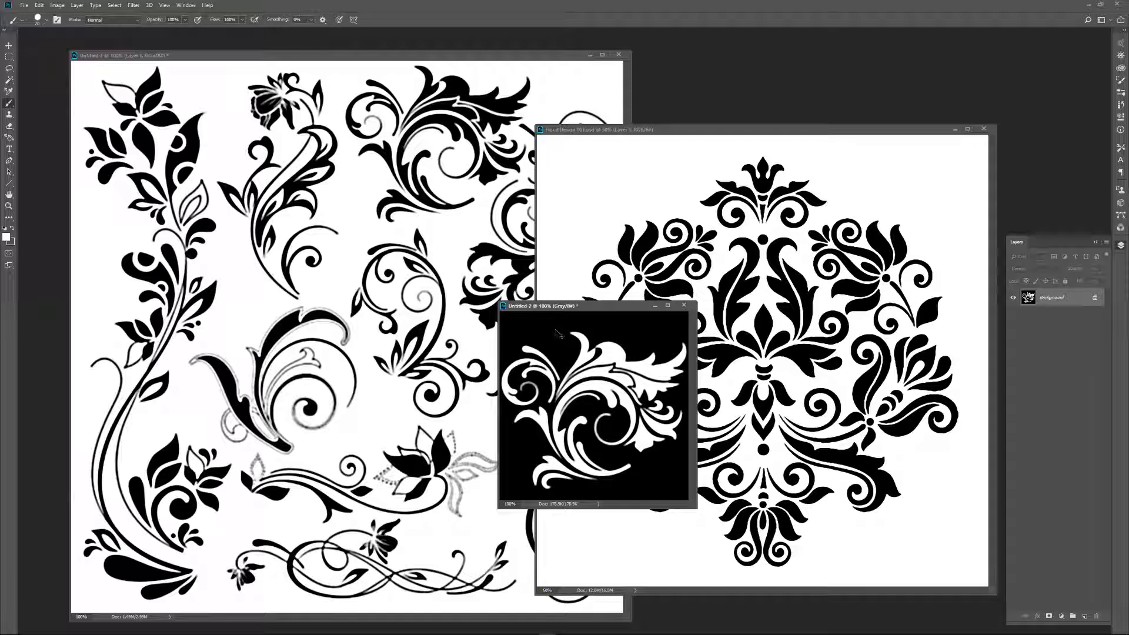
# Save the inverted ornament in the Textures folder as a Photoshop PSD file named Floral Design 002.
pyautogui.hotkey('ctrl', 'shift', 's')
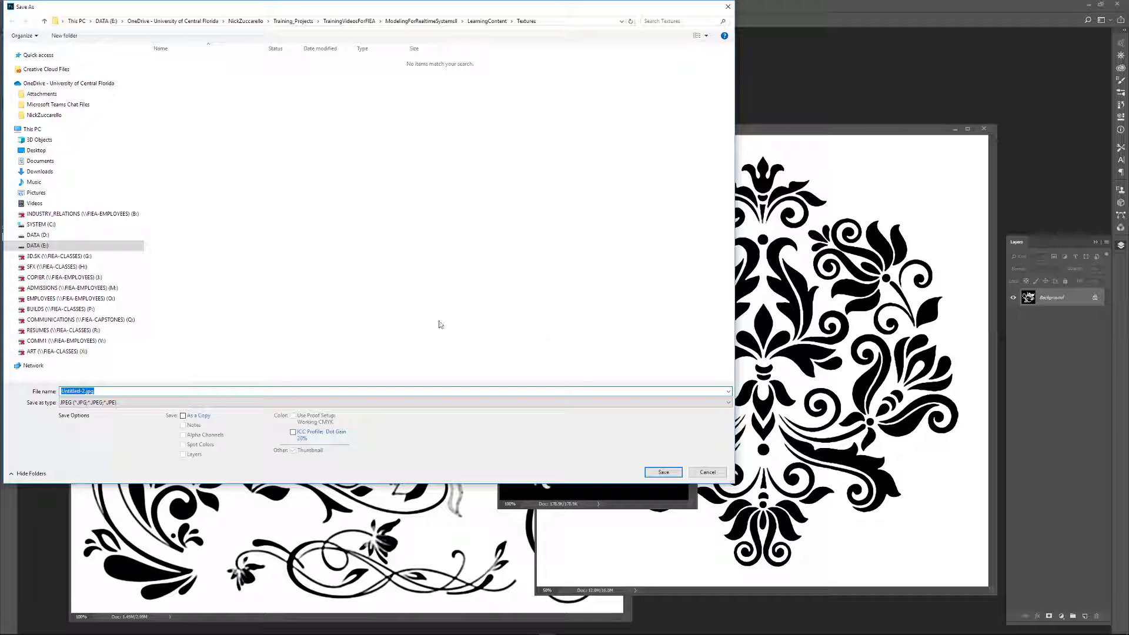
pyautogui.click(128, 402)
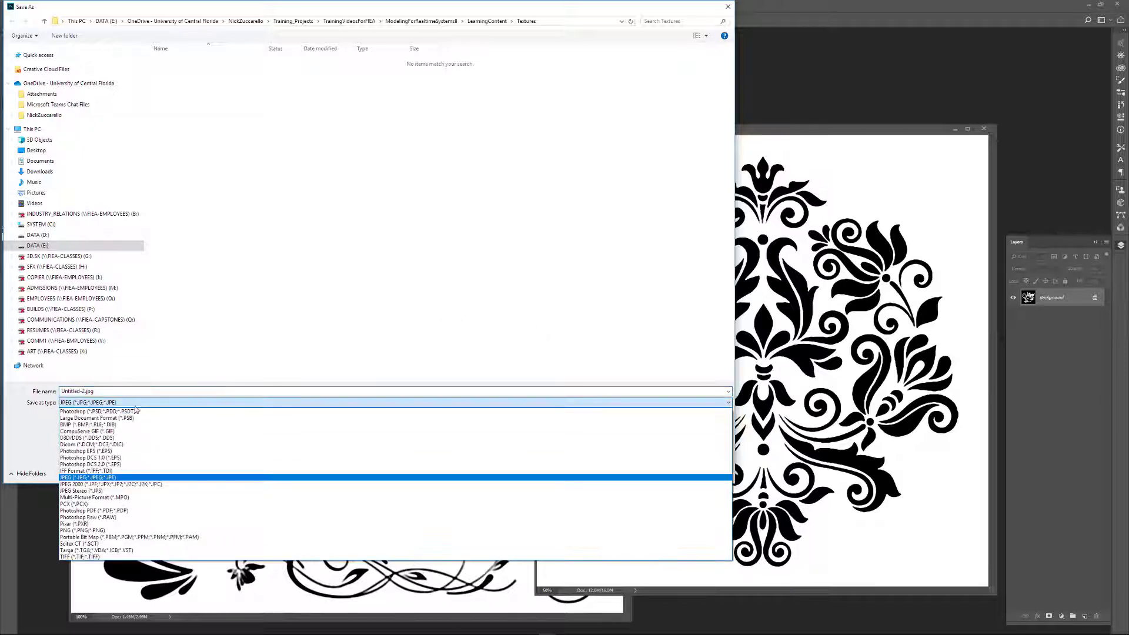
pyautogui.click(124, 405)
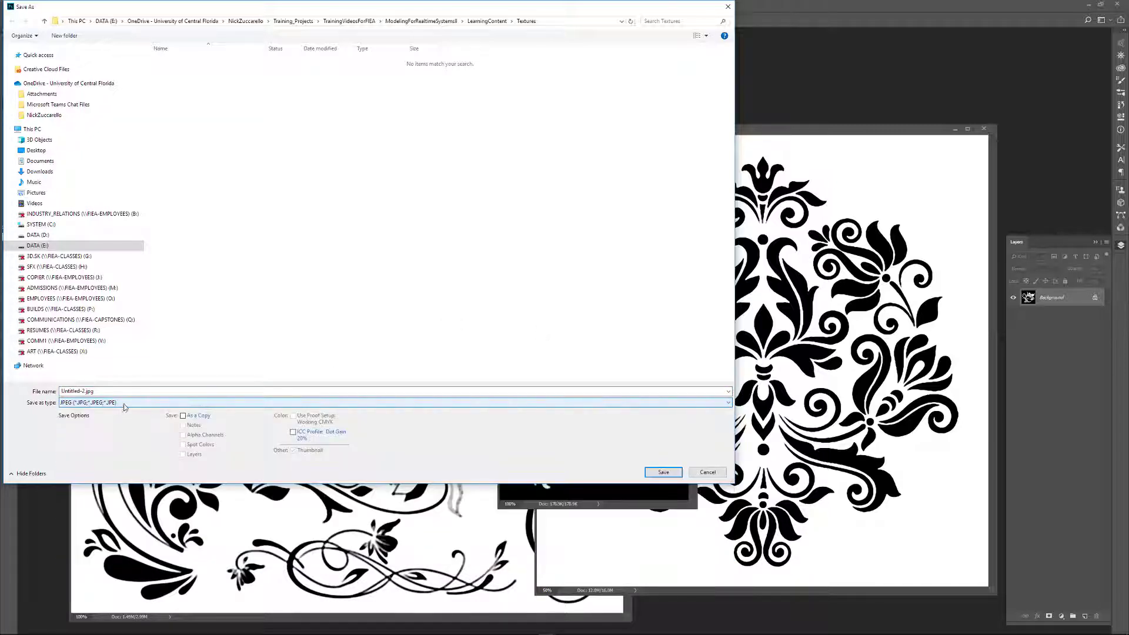
pyautogui.click(125, 405)
pyautogui.click(126, 412)
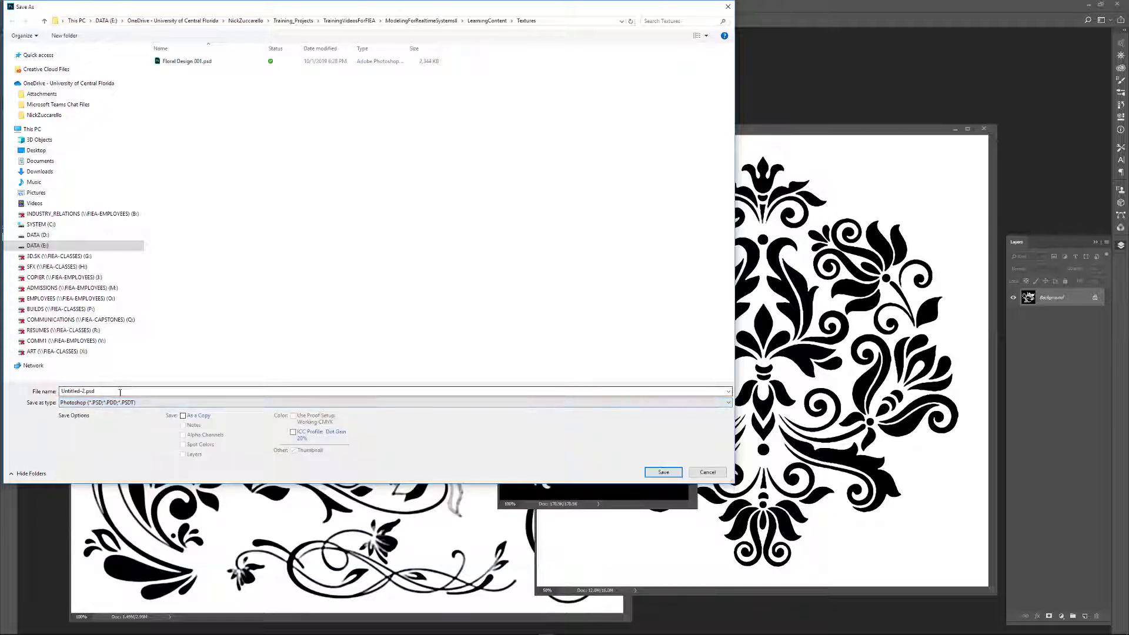
pyautogui.click(189, 63)
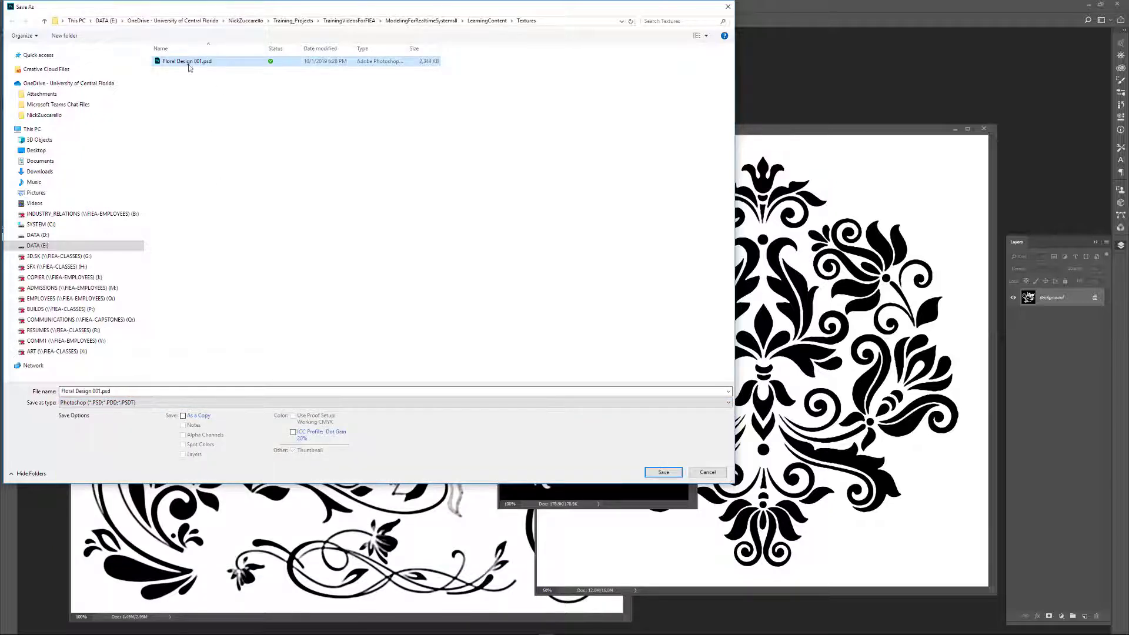
pyautogui.click(128, 389)
pyautogui.click(100, 392)
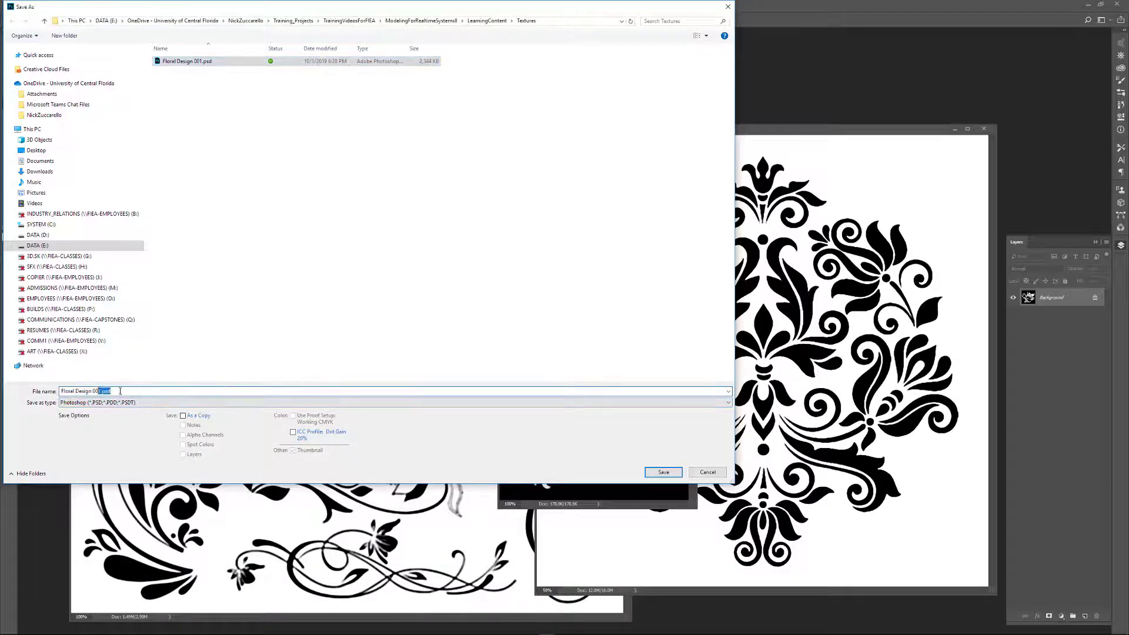
pyautogui.write('2')
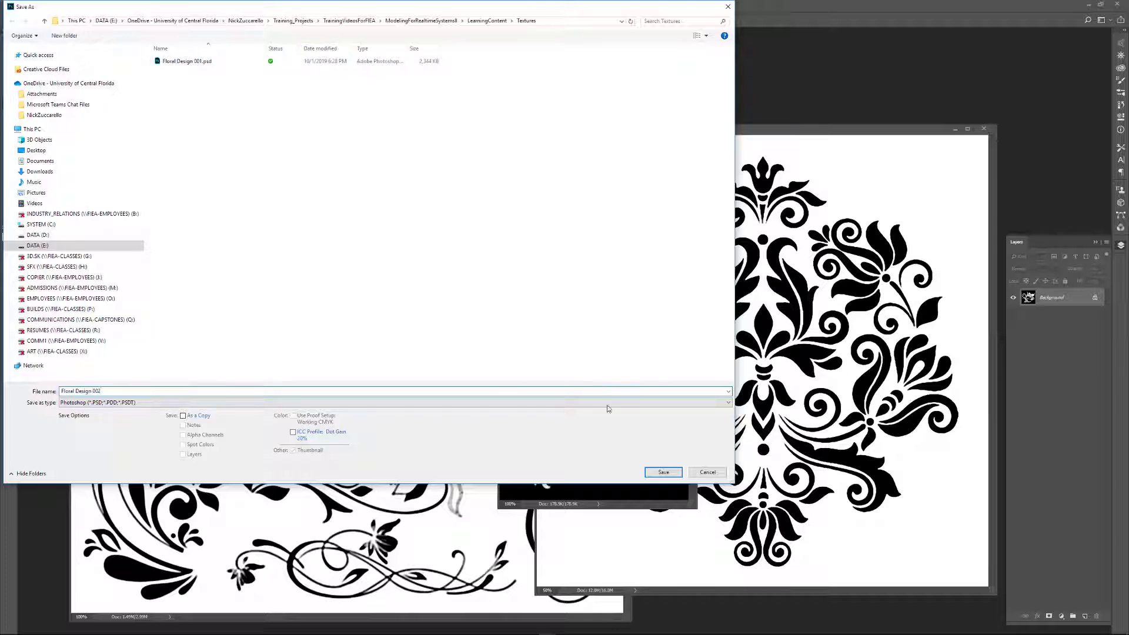
pyautogui.click(666, 471)
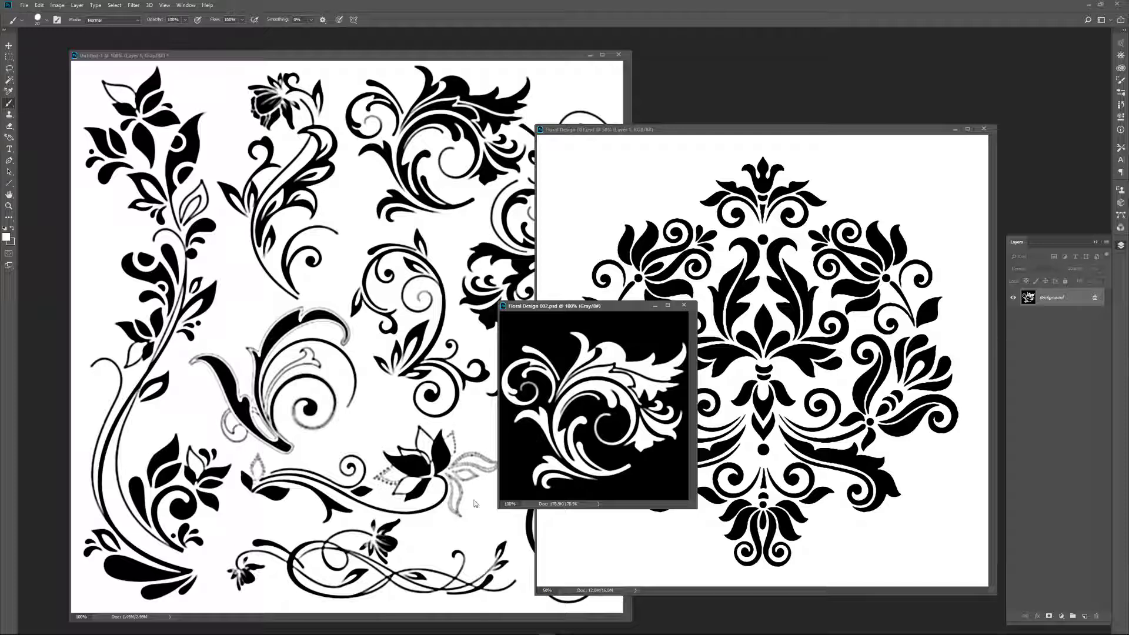
# Switch to the ZBrush cannon sculpt and activate the Standard brush with the DragRect stroke.
pyautogui.moveTo(323, 634)
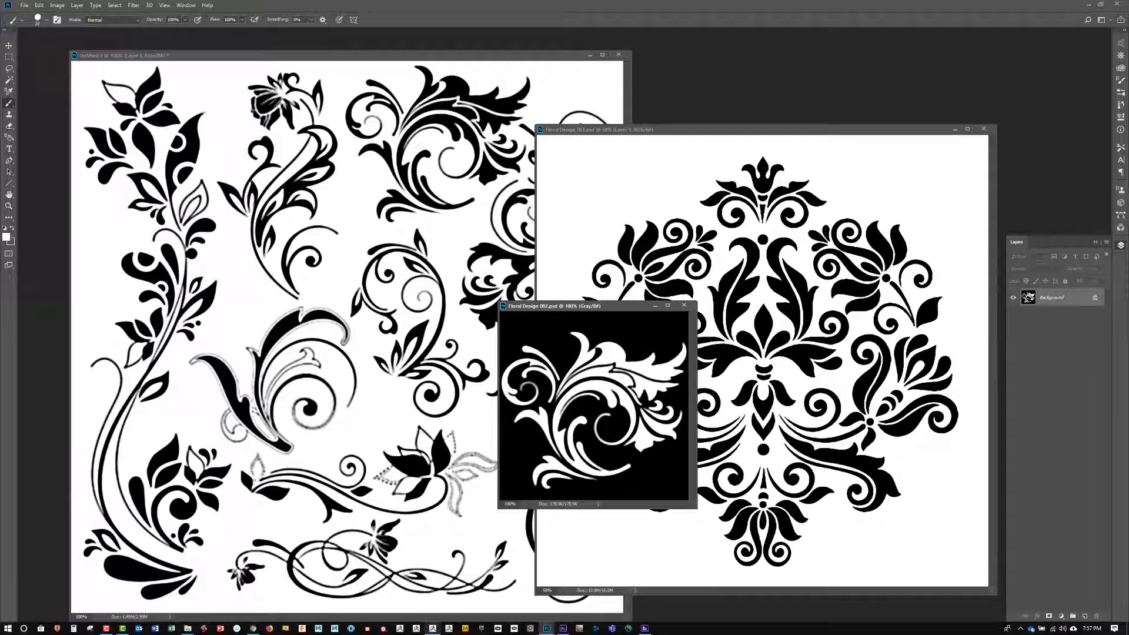
pyautogui.click(432, 629)
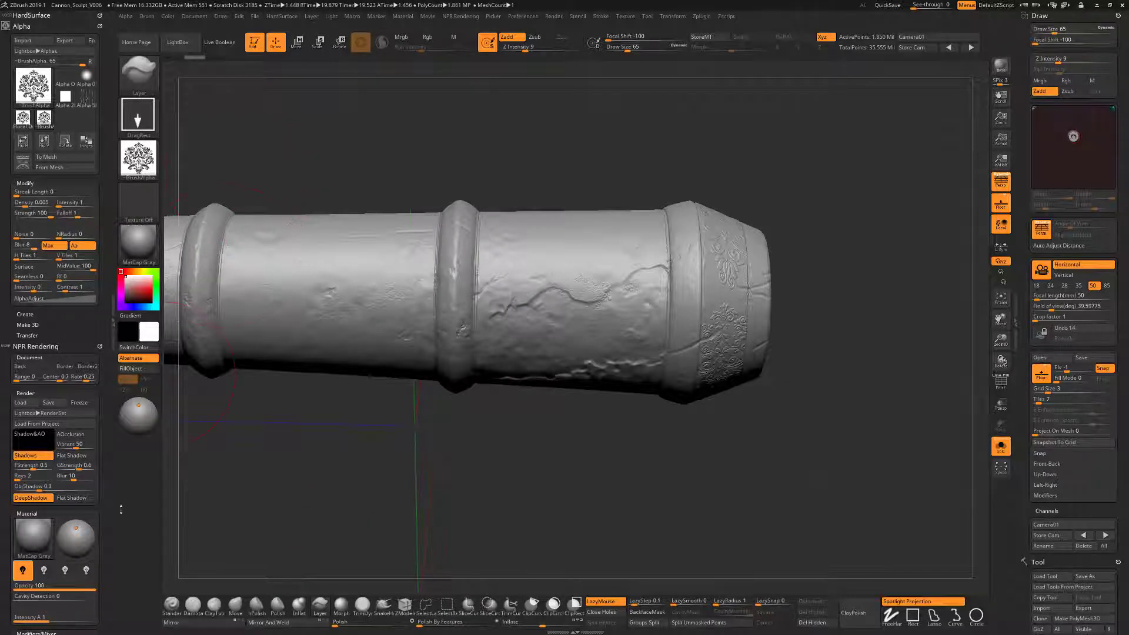
pyautogui.click(172, 611)
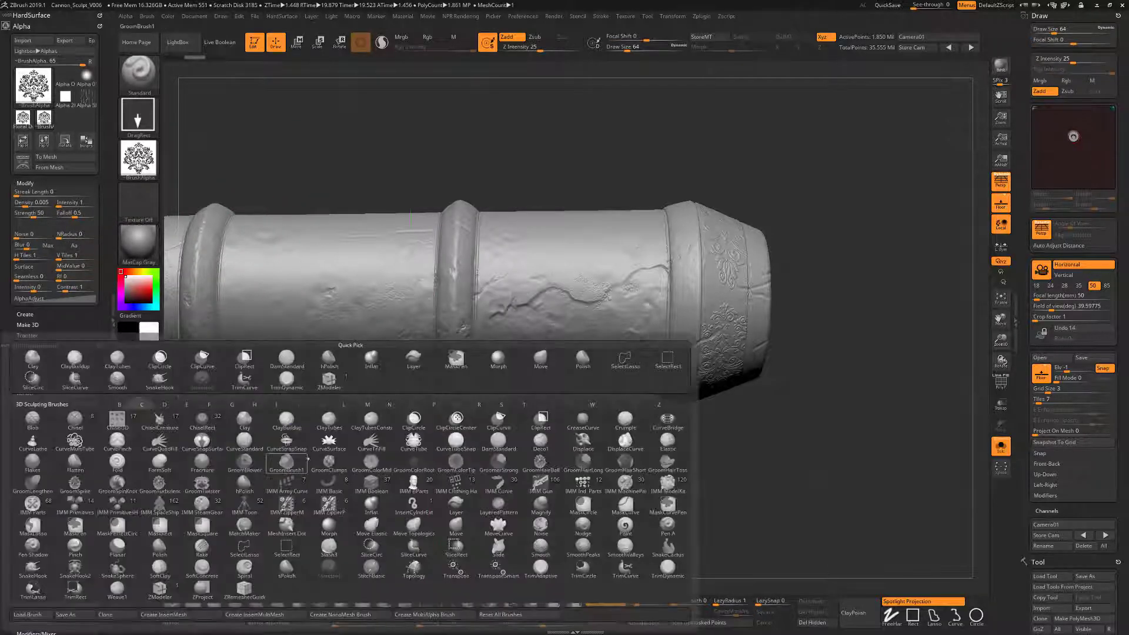
pyautogui.press('b')
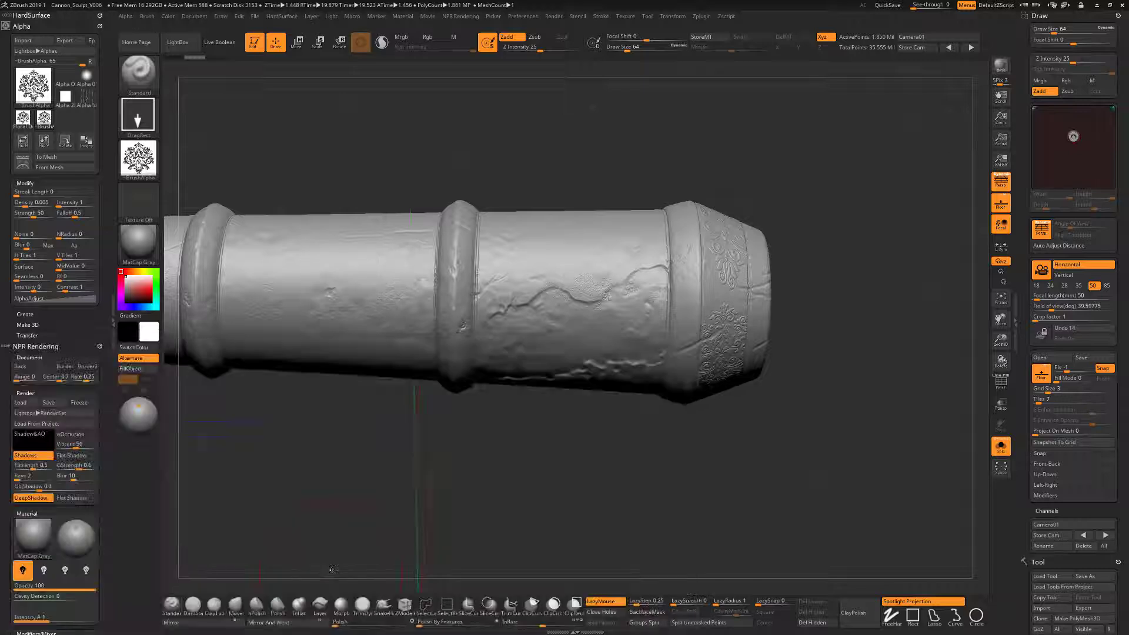
pyautogui.click(138, 121)
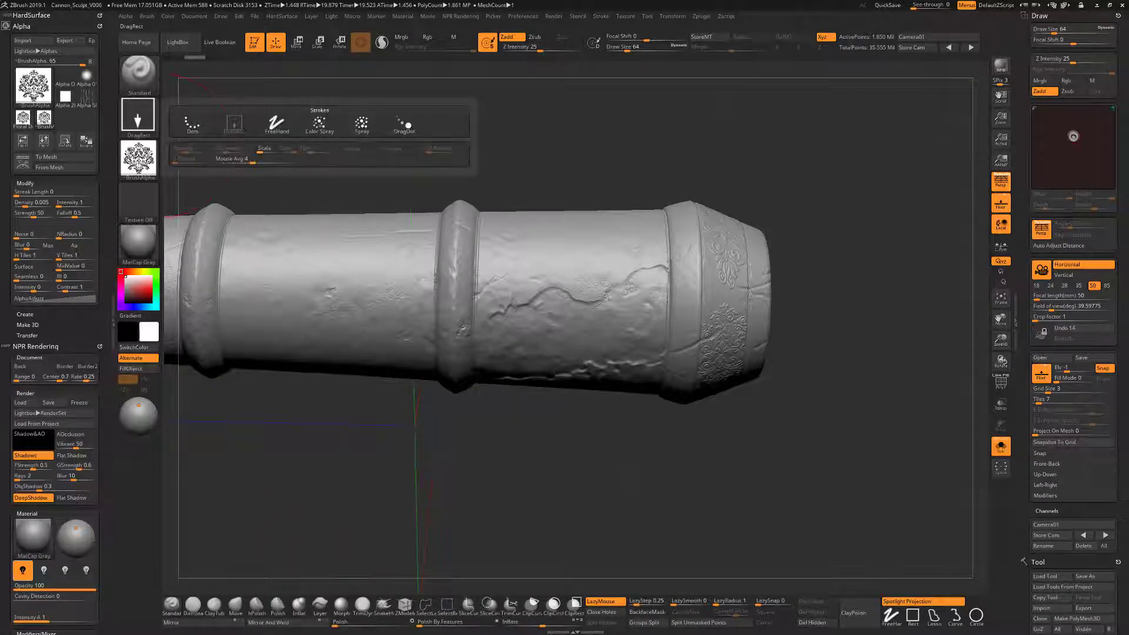
# Import Floral Design 002.psd from the Textures folder as the brush's alpha.
pyautogui.click(138, 158)
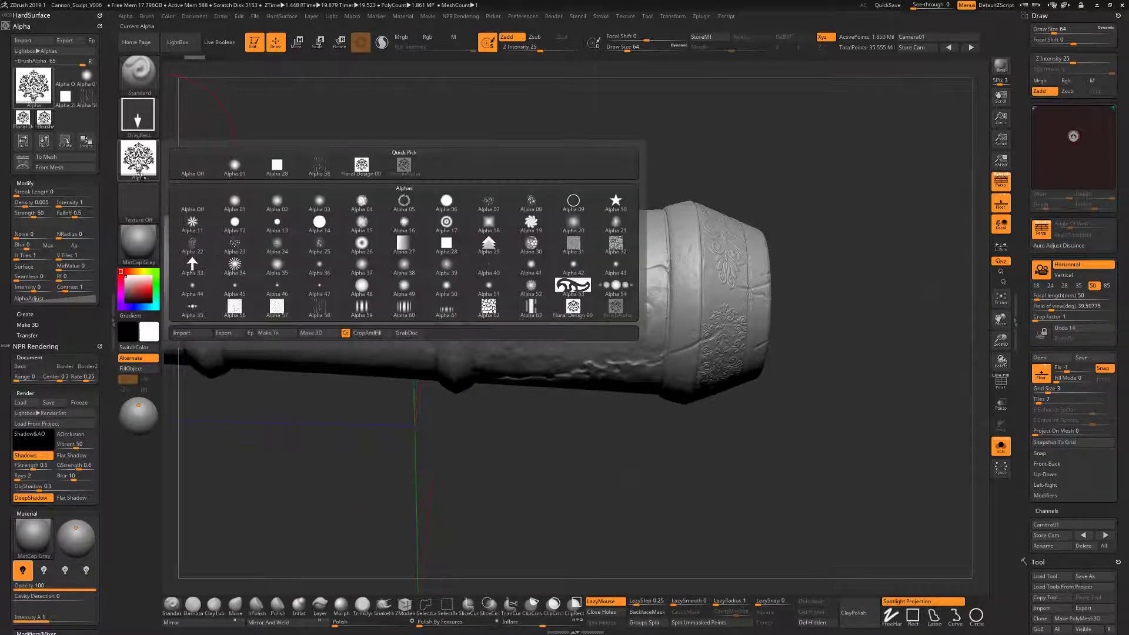
pyautogui.click(204, 340)
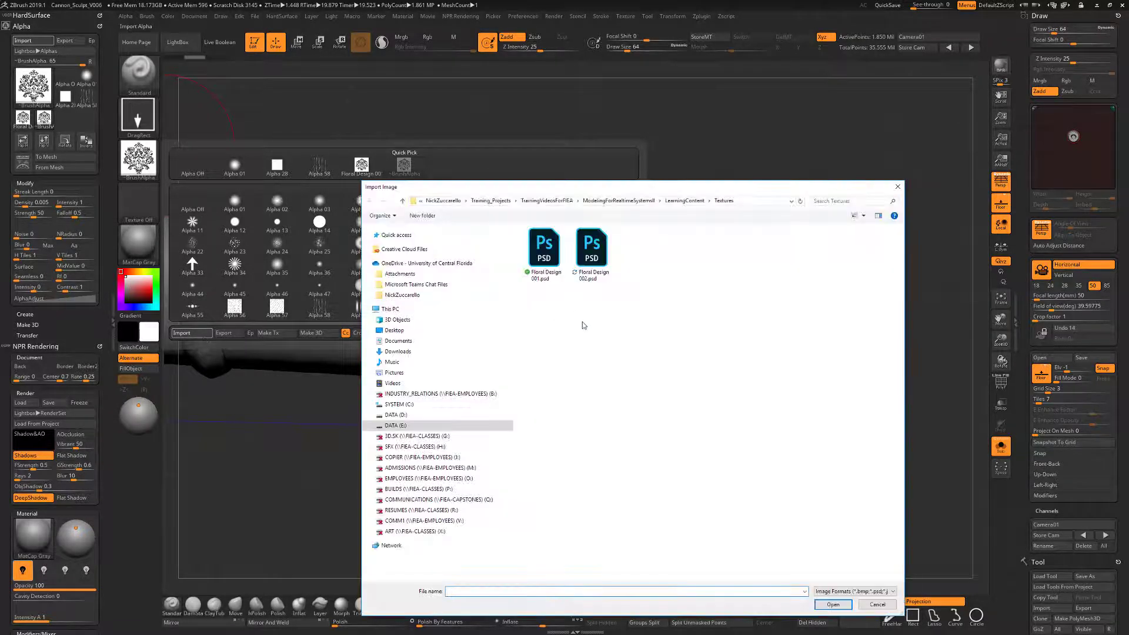
pyautogui.click(592, 259)
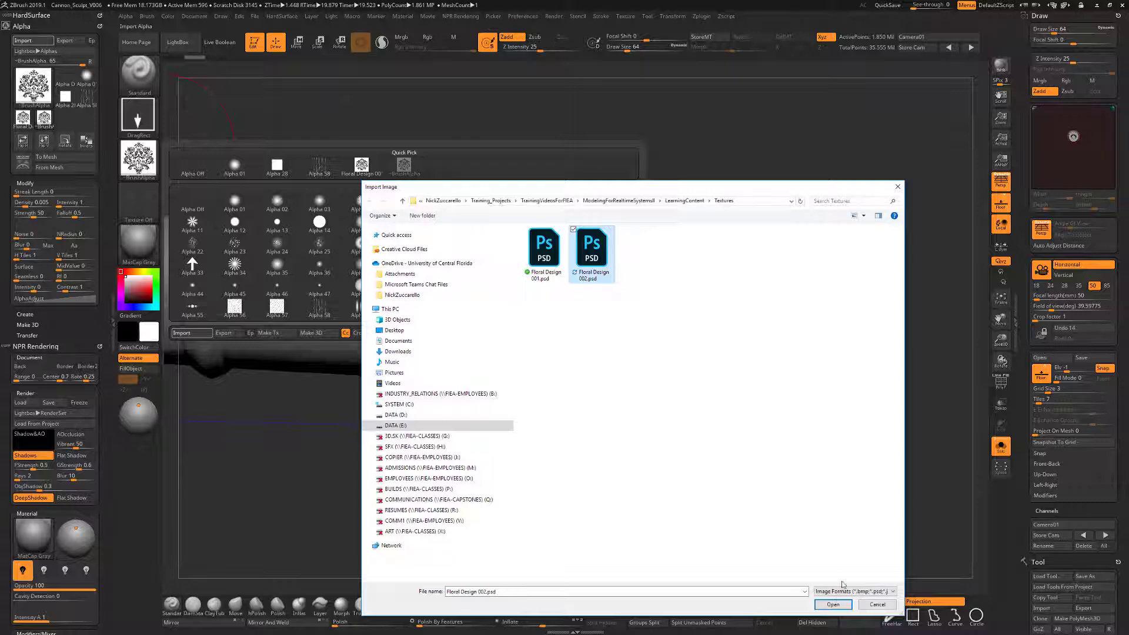
pyautogui.click(833, 604)
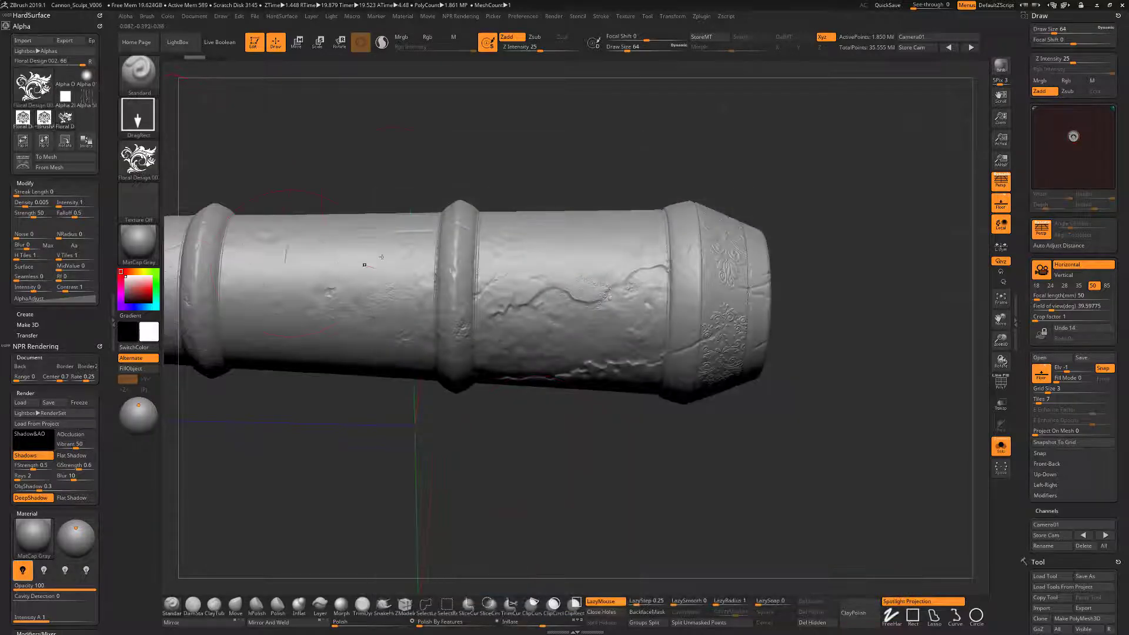
# Try stamping the floral ornament on the middle barrel section with the Standard brush at Z Intensity 25, and undo the tests.
pyautogui.keyDown('alt'); pyautogui.moveTo(518, 173); pyautogui.dragTo(652, 196); pyautogui.keyUp('alt')
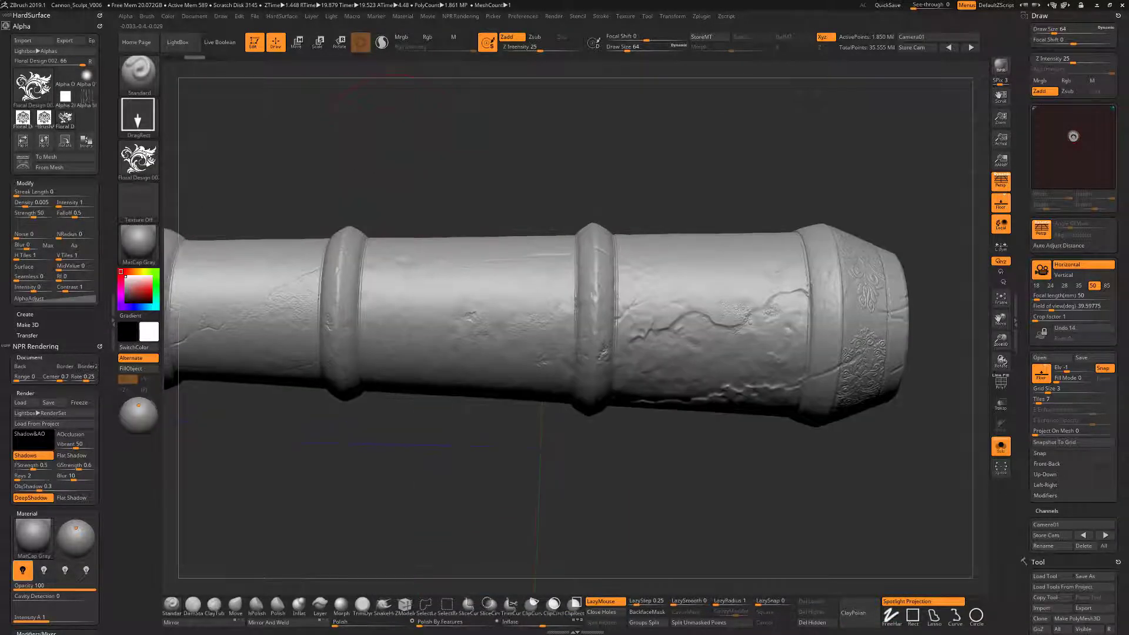
pyautogui.keyDown('alt'); pyautogui.moveTo(487, 145); pyautogui.dragTo(486, 144); pyautogui.keyUp('alt')
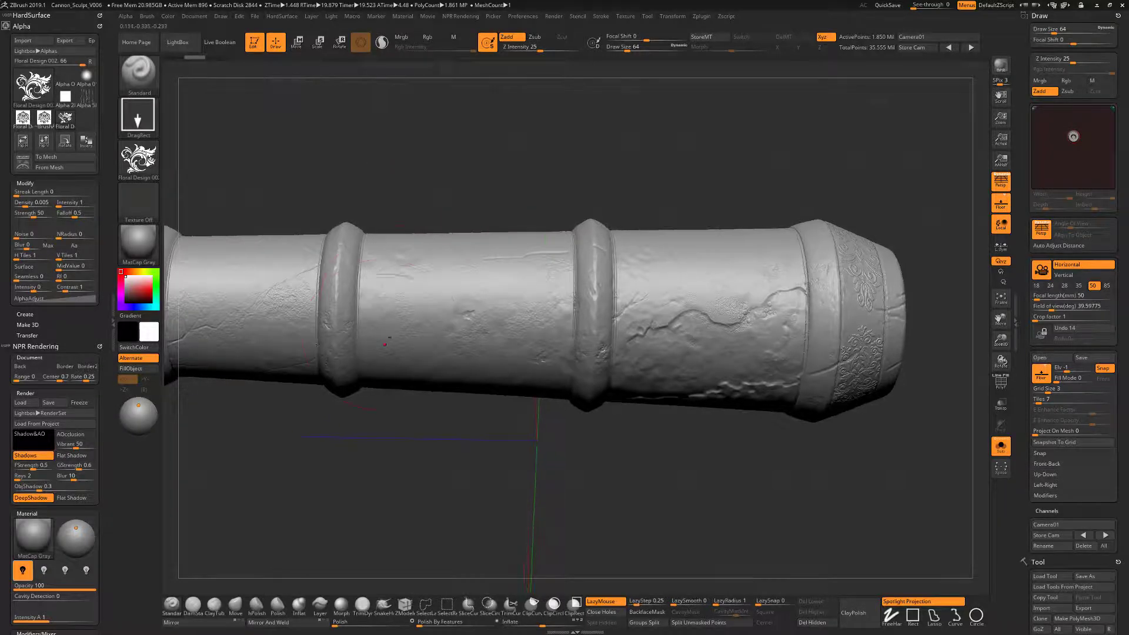
pyautogui.moveTo(384, 327); pyautogui.dragTo(412, 348)
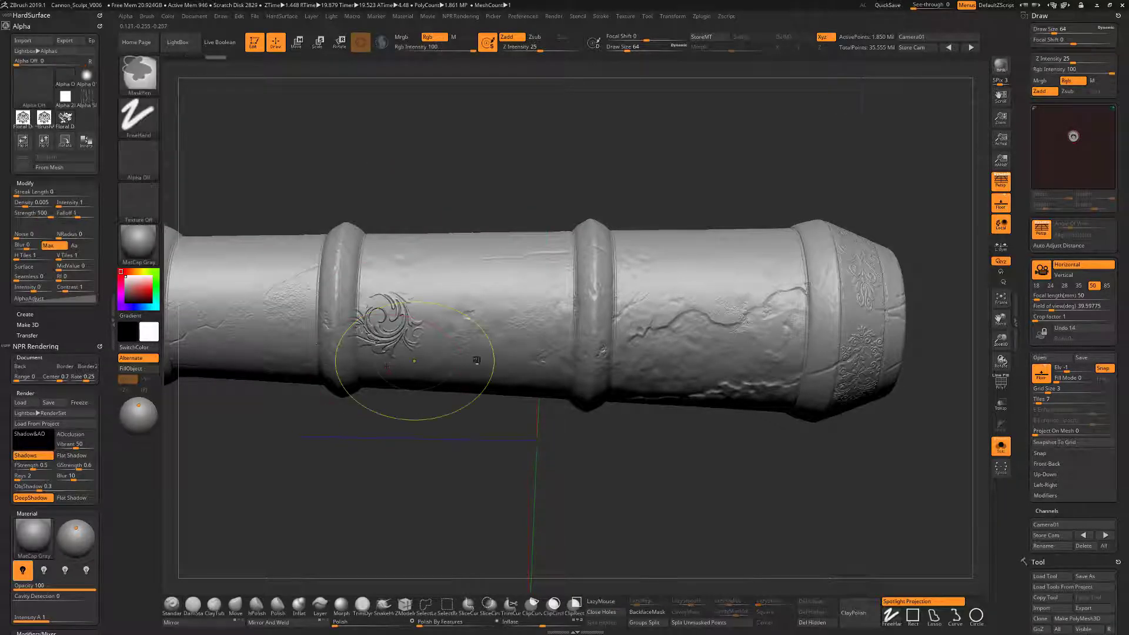
pyautogui.hotkey('ctrl', 'z')
pyautogui.moveTo(532, 339)
pyautogui.mouseDown()
pyautogui.moveTo(483, 341)
pyautogui.moveTo(523, 358)
pyautogui.moveTo(524, 372)
pyautogui.moveTo(534, 327)
pyautogui.moveTo(517, 373)
pyautogui.mouseUp()
pyautogui.hotkey('ctrl', 'z')
pyautogui.hotkey('ctrl', 'z')
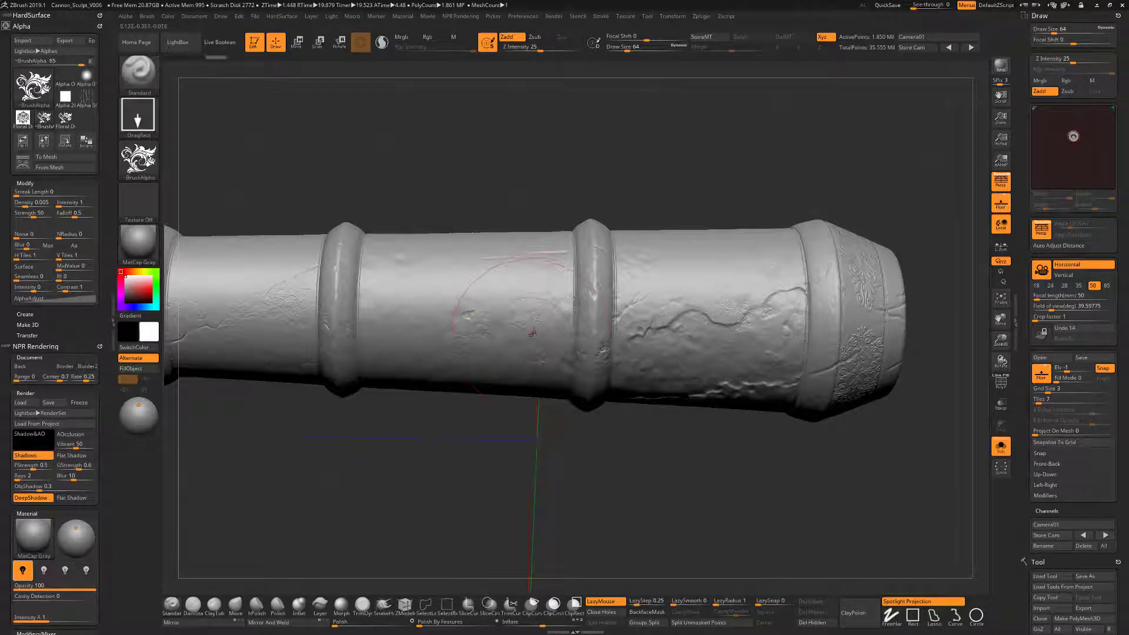
# Lower the Standard brush's Z Intensity to 11, try stamping the ornament on the middle barrel section, and undo the tests.
pyautogui.press('u')
pyautogui.moveTo(537, 328)
pyautogui.mouseDown()
pyautogui.moveTo(523, 327)
pyautogui.moveTo(522, 369)
pyautogui.moveTo(502, 401)
pyautogui.moveTo(516, 371)
pyautogui.mouseUp()
pyautogui.hotkey('ctrl', 'z')
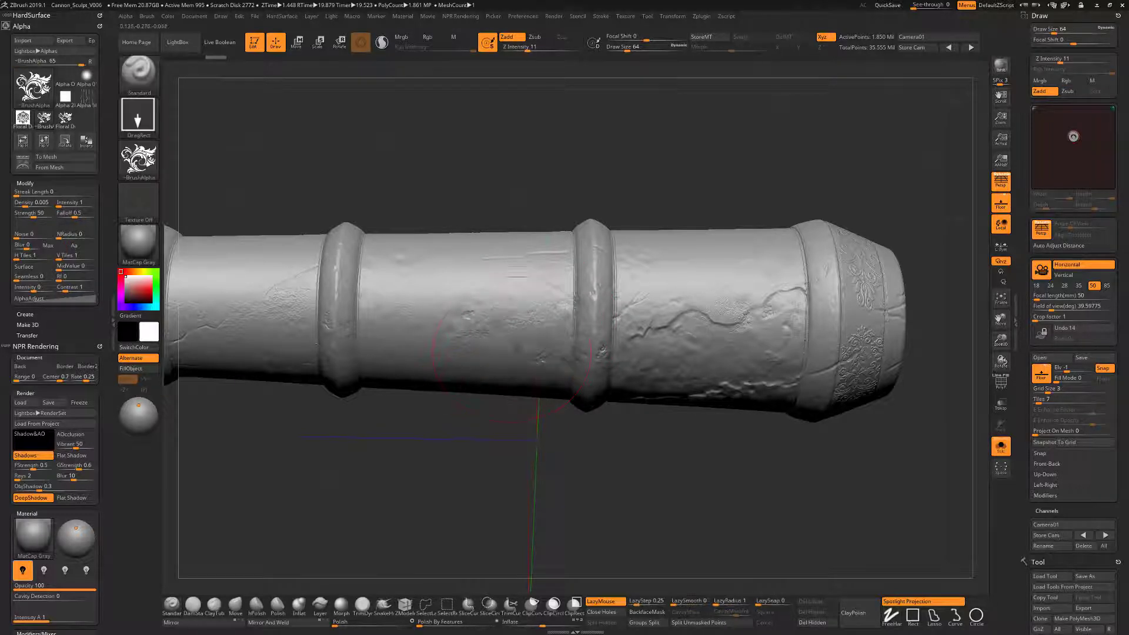
pyautogui.moveTo(393, 327); pyautogui.dragTo(395, 381)
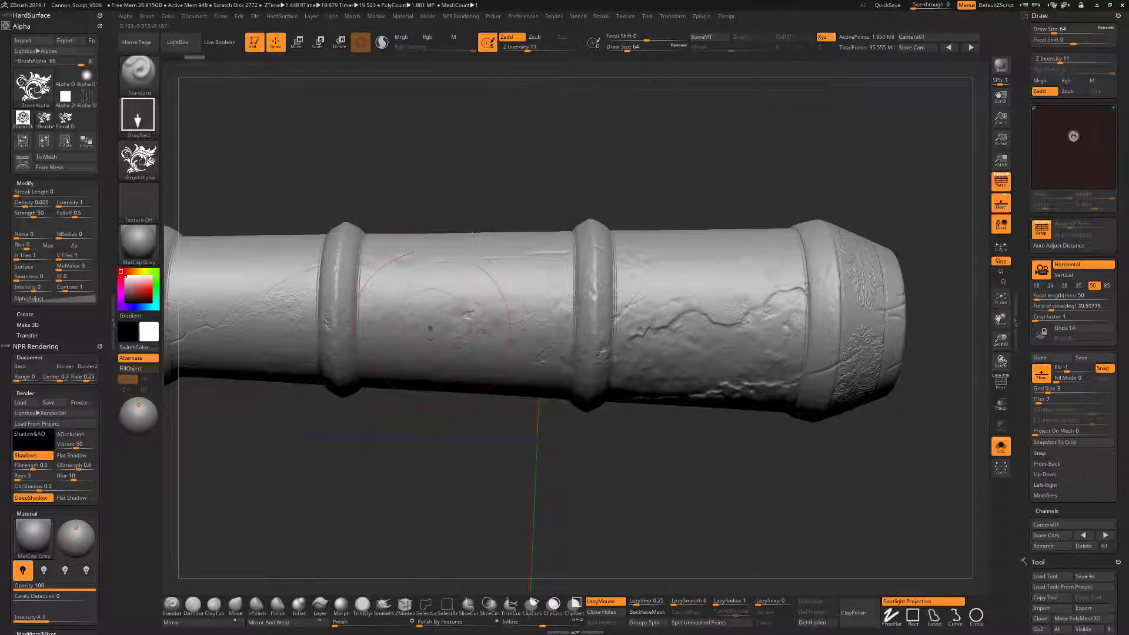
pyautogui.moveTo(440, 330); pyautogui.dragTo(415, 314)
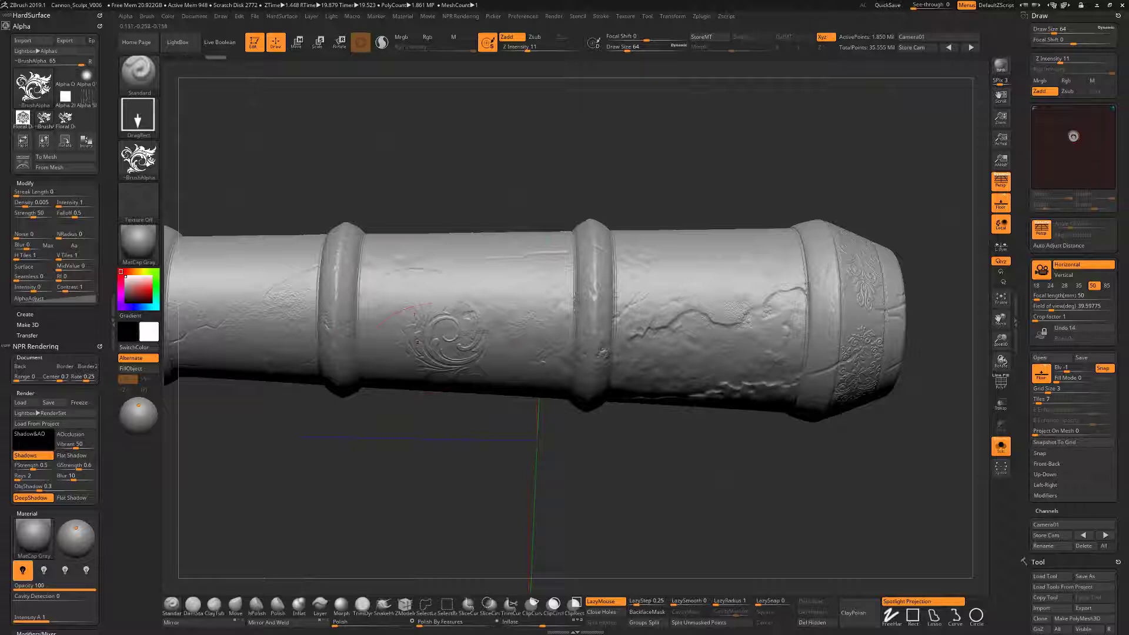
pyautogui.hotkey('ctrl', 'z')
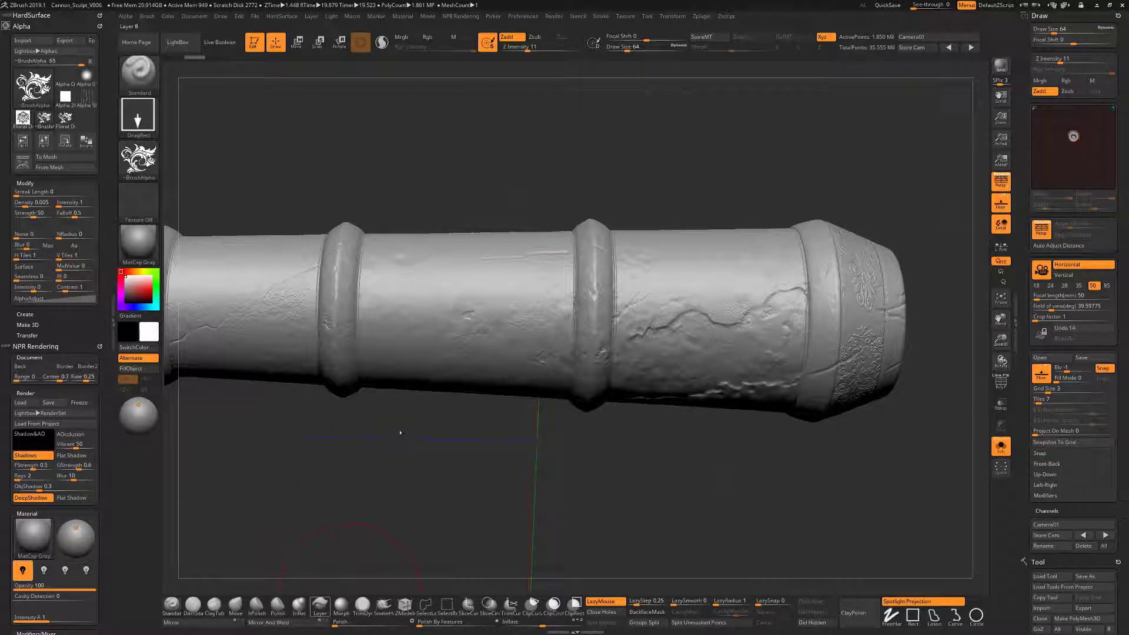
# Switch to the Layer brush with the DragRect stroke and choose the Floral Design 002 alpha.
pyautogui.press('b')
pyautogui.press('l')
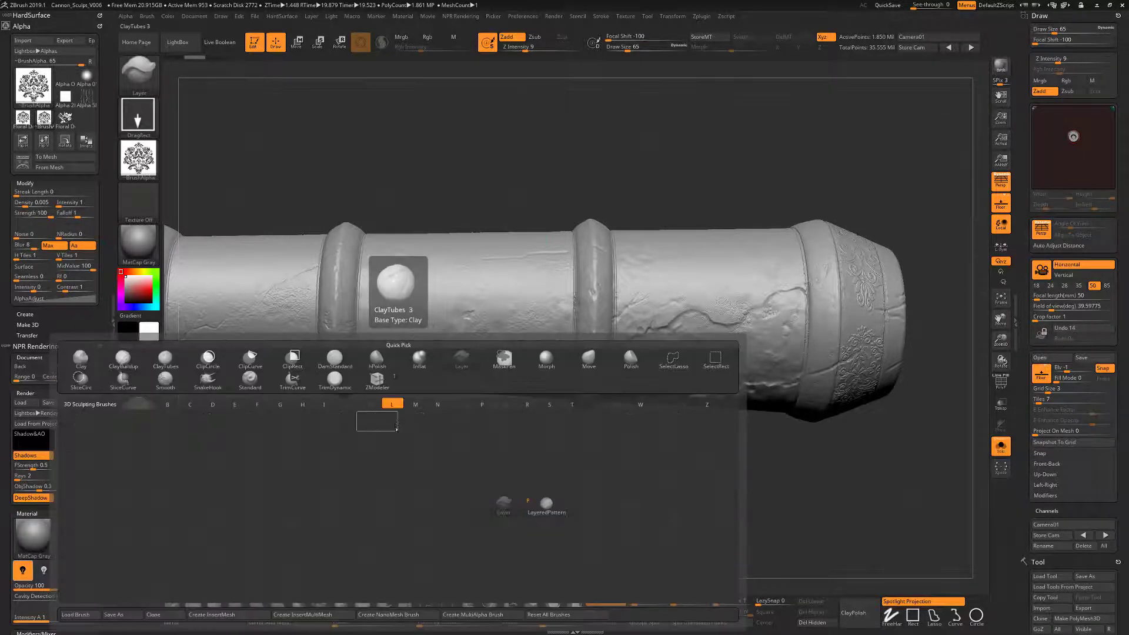
pyautogui.click(502, 507)
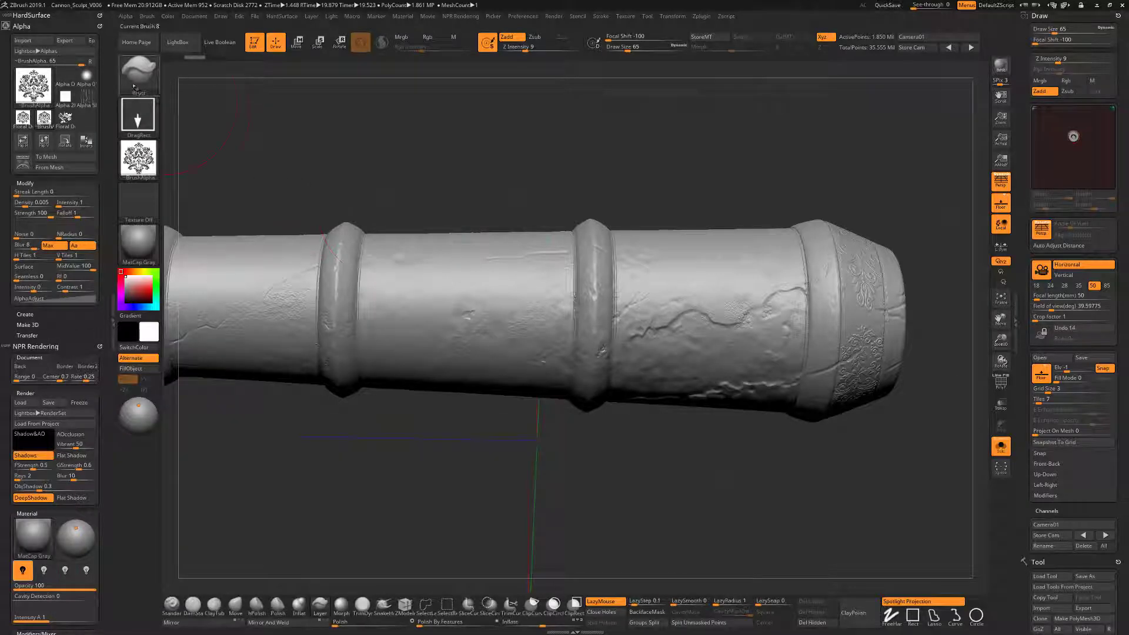
pyautogui.click(147, 122)
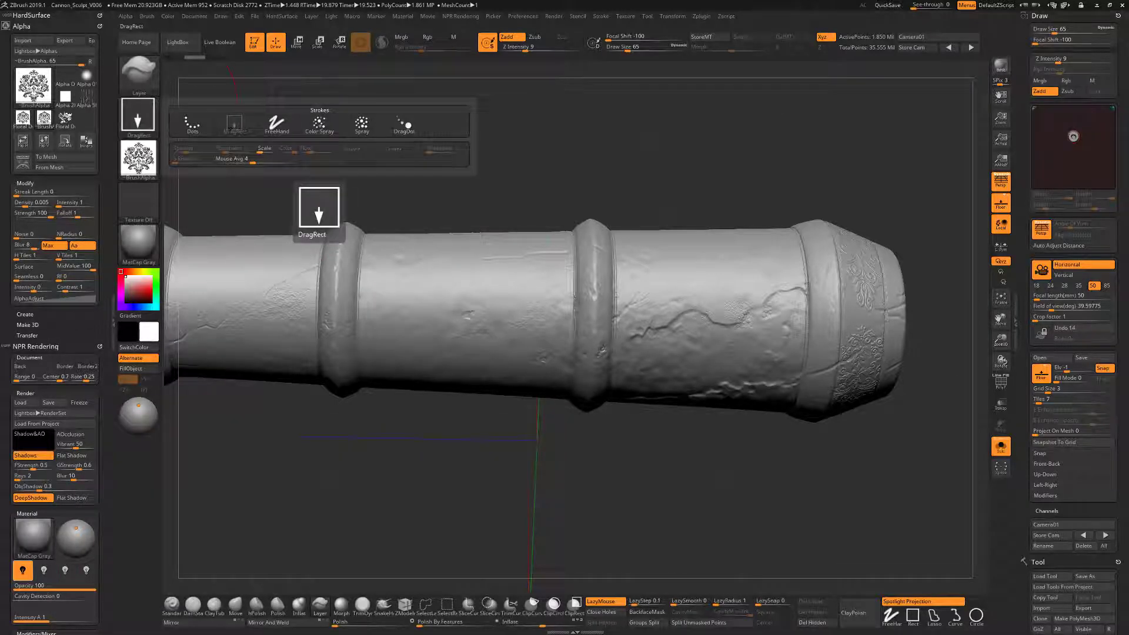
pyautogui.click(139, 159)
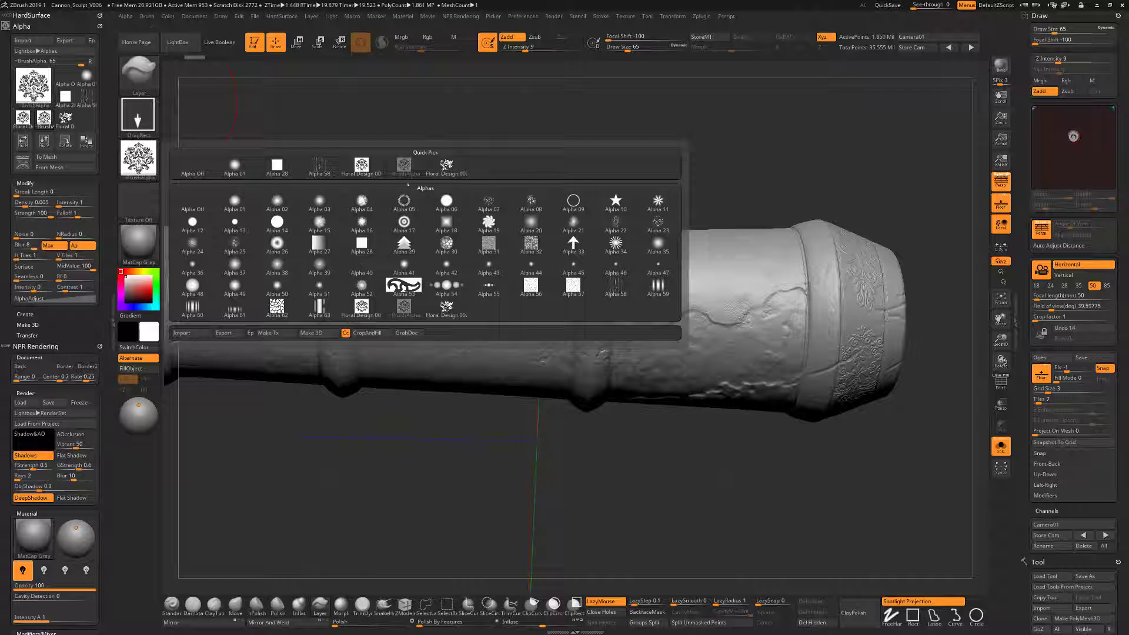
pyautogui.click(446, 165)
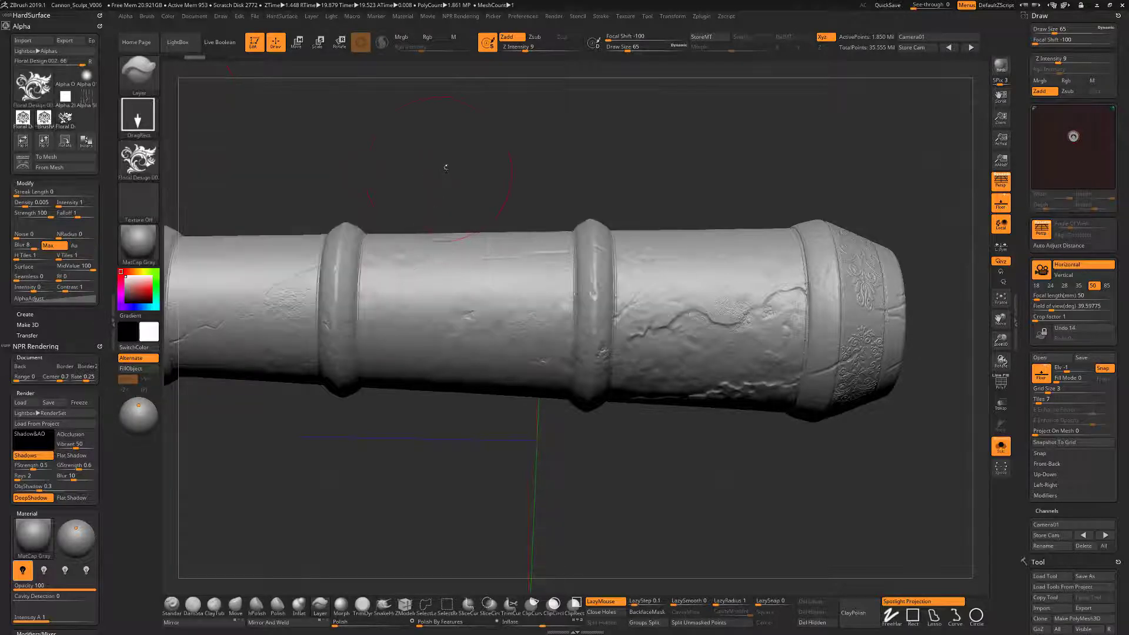
# Try stamping the floral ornament on the middle barrel section with the Layer brush, and undo the tests.
pyautogui.moveTo(411, 446); pyautogui.dragTo(406, 429)
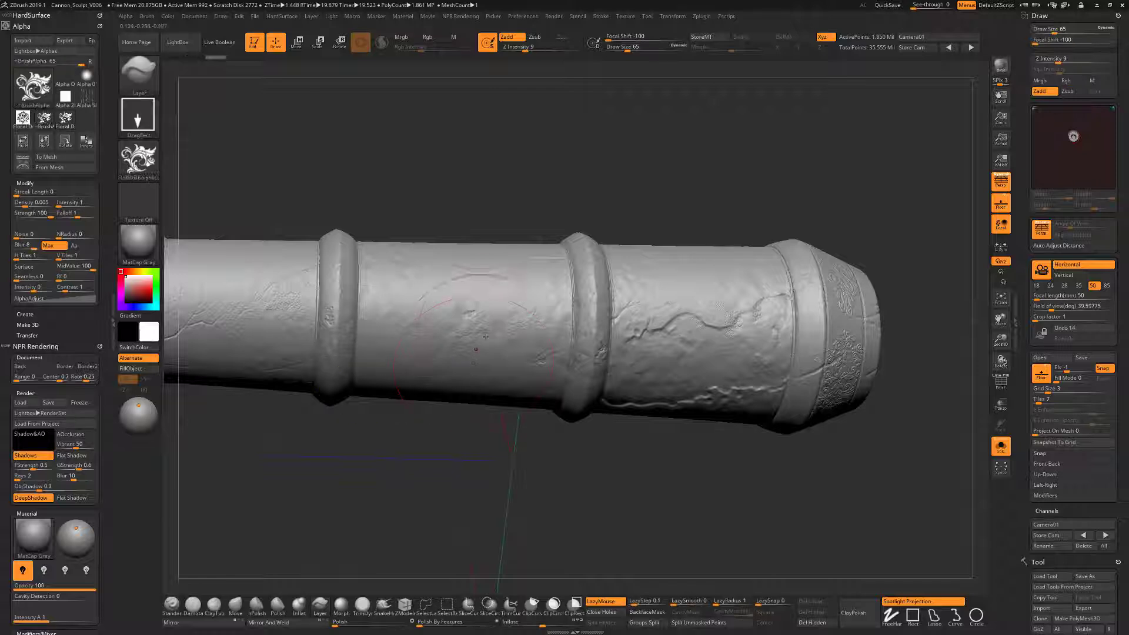
pyautogui.hotkey('ctrl', 'z')
pyautogui.moveTo(493, 345); pyautogui.dragTo(475, 380)
pyautogui.hotkey('ctrl', 'z')
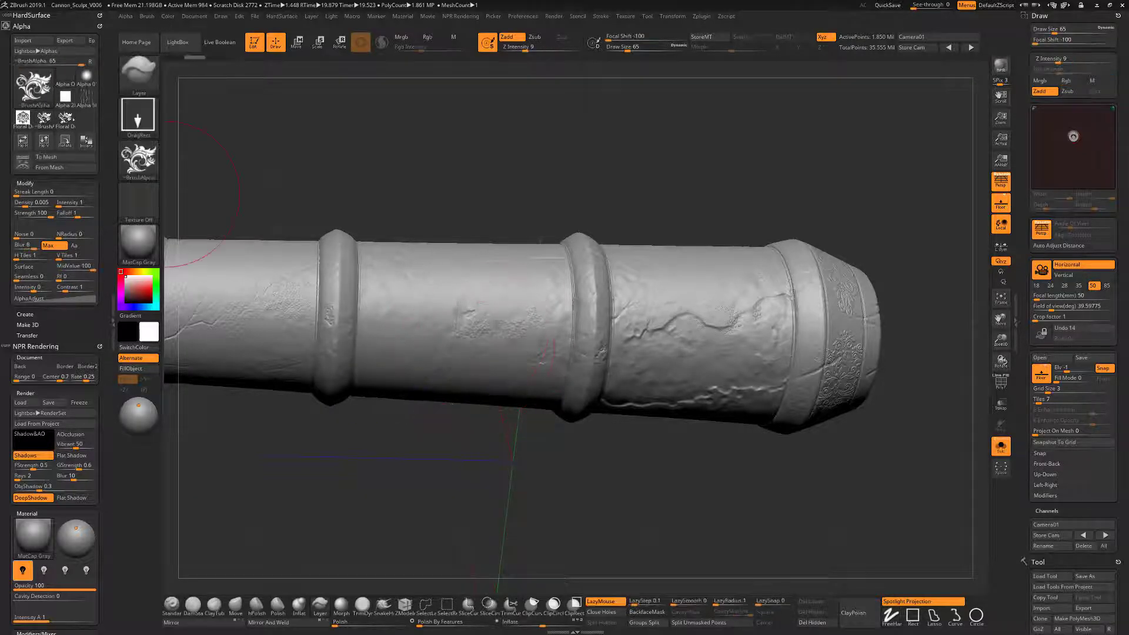
# Set the alpha's Blur to 0 and redock the Alpha palette above the NPR Rendering palette.
pyautogui.moveTo(26, 244); pyautogui.dragTo(9, 247)
pyautogui.click(24, 247)
pyautogui.write('0')
pyautogui.click(101, 26)
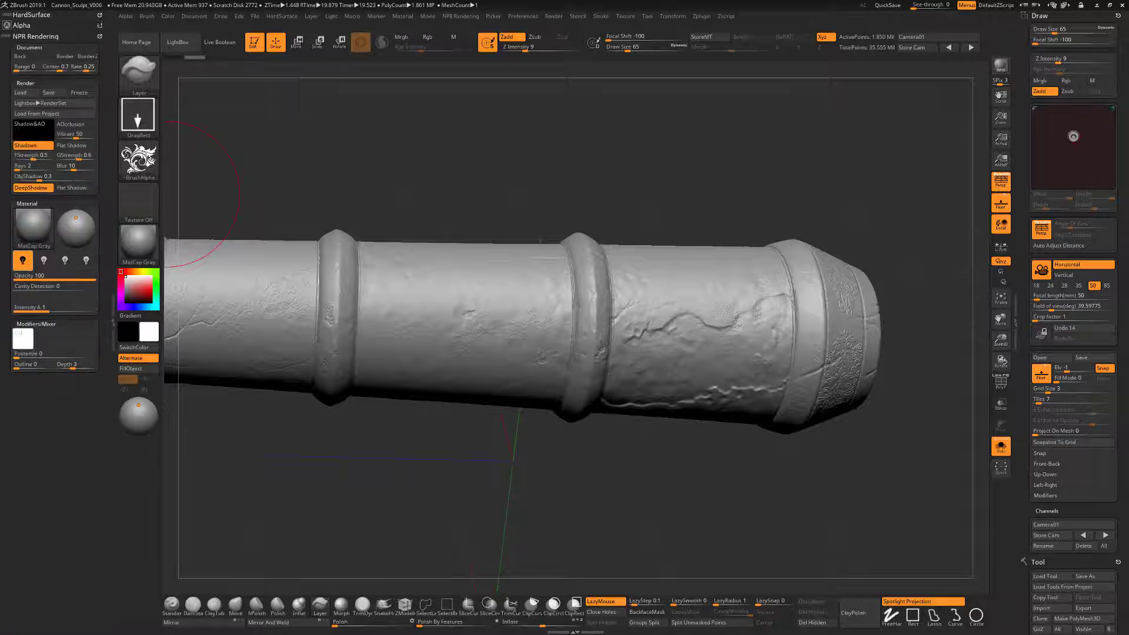
pyautogui.click(100, 25)
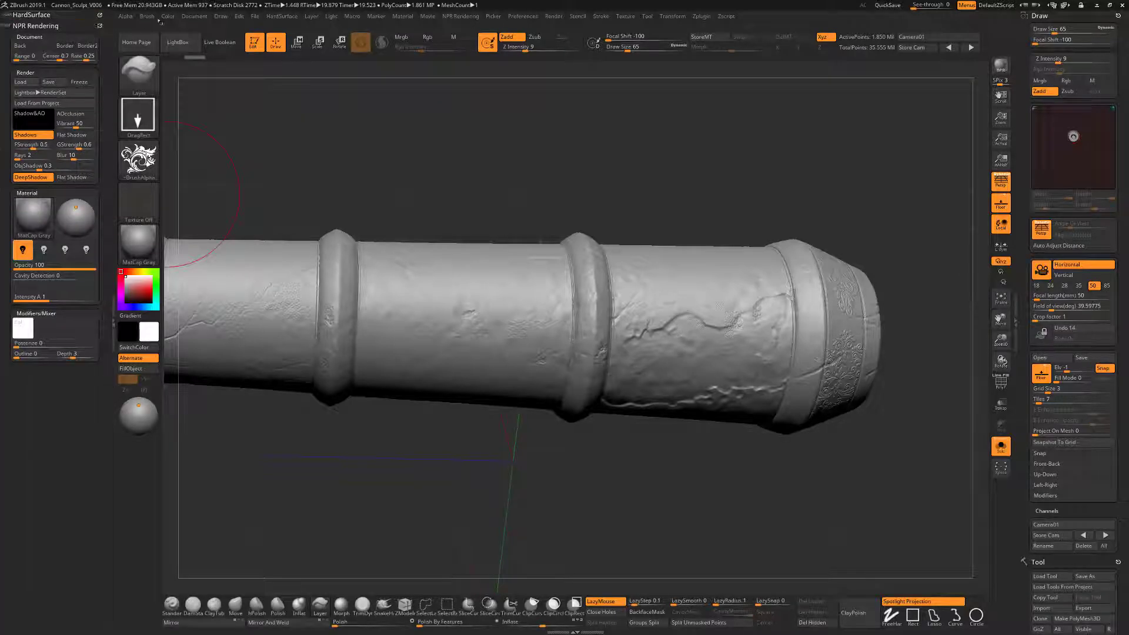
pyautogui.click(126, 17)
pyautogui.moveTo(122, 28); pyautogui.dragTo(41, 54)
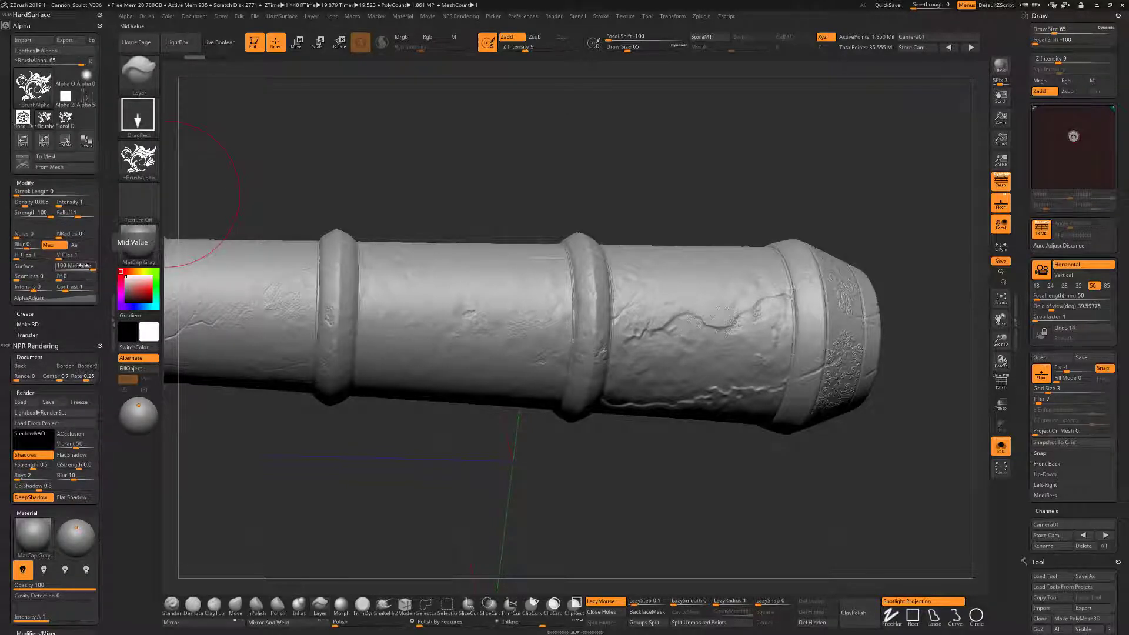
# Set the alpha's MidValue to 50, try stamping the ornament on the middle barrel section, and undo the tests.
pyautogui.moveTo(92, 267); pyautogui.dragTo(84, 266)
pyautogui.write('50')
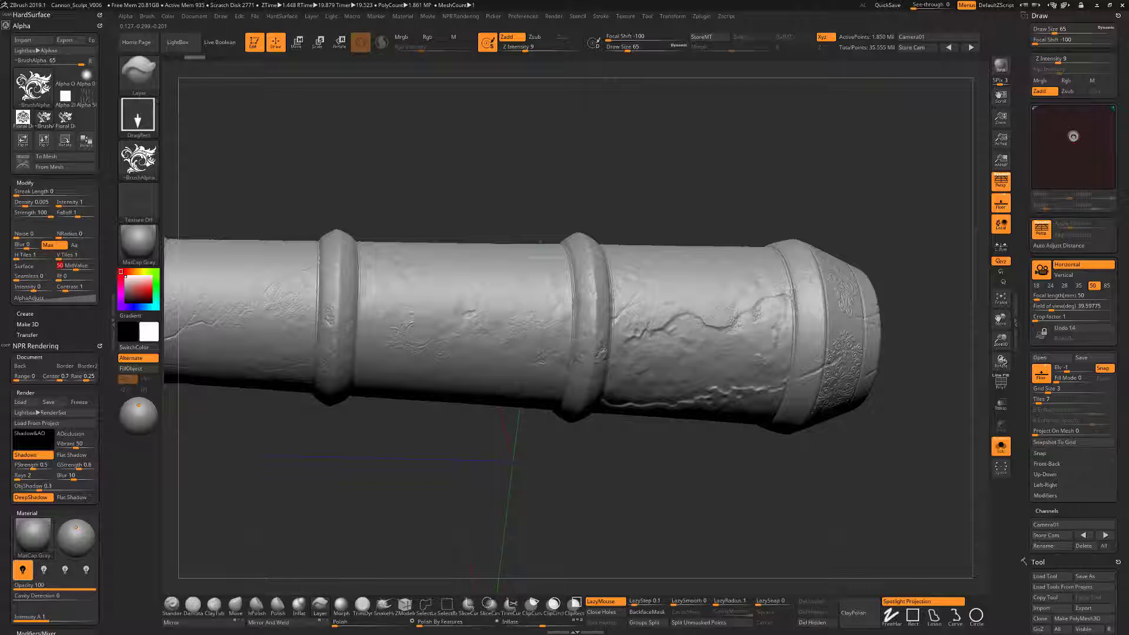
pyautogui.moveTo(444, 354)
pyautogui.mouseDown()
pyautogui.moveTo(428, 383)
pyautogui.moveTo(453, 397)
pyautogui.mouseUp()
pyautogui.hotkey('ctrl', 'z')
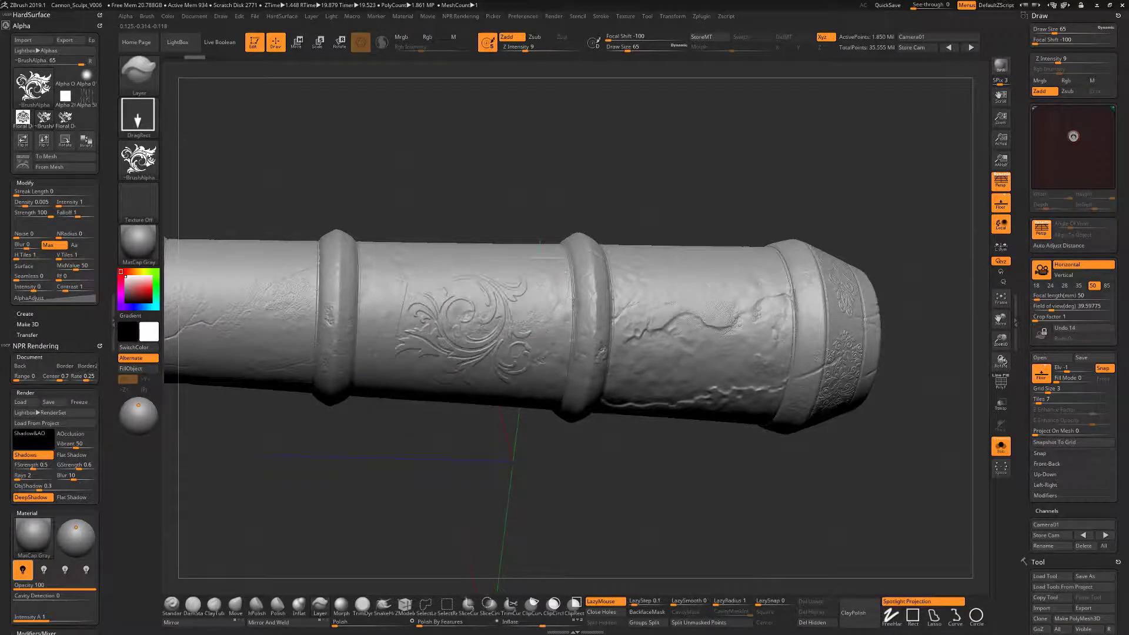
pyautogui.hotkey('ctrl', 'z')
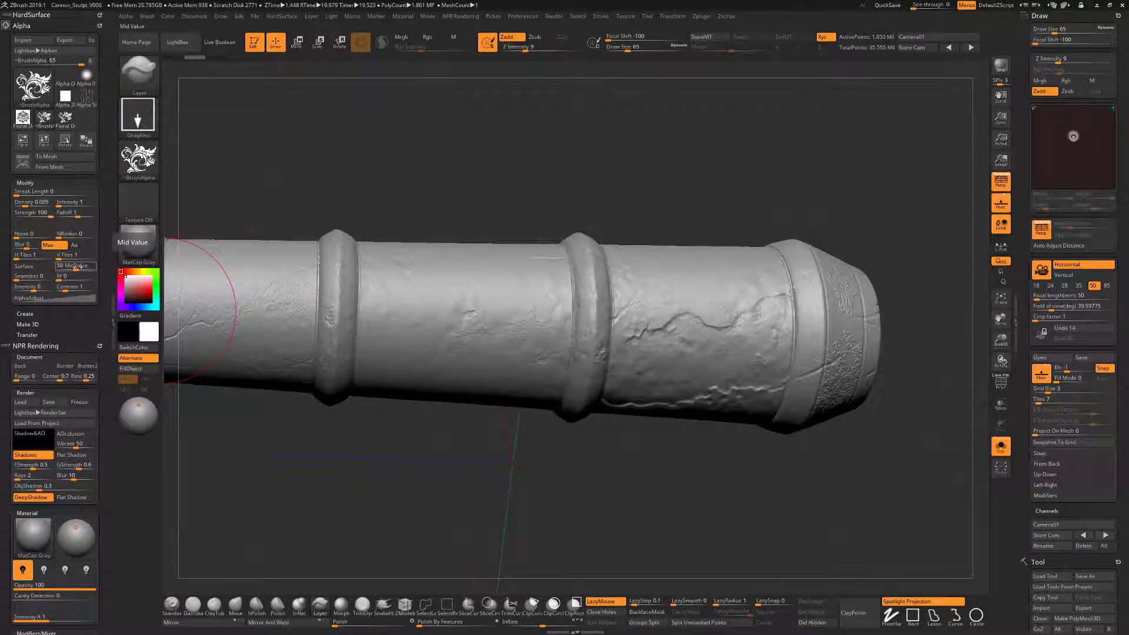
# Set the alpha's MidValue to 100, try one ornament stamp on the middle barrel section, and undo it.
pyautogui.moveTo(75, 267); pyautogui.dragTo(97, 267)
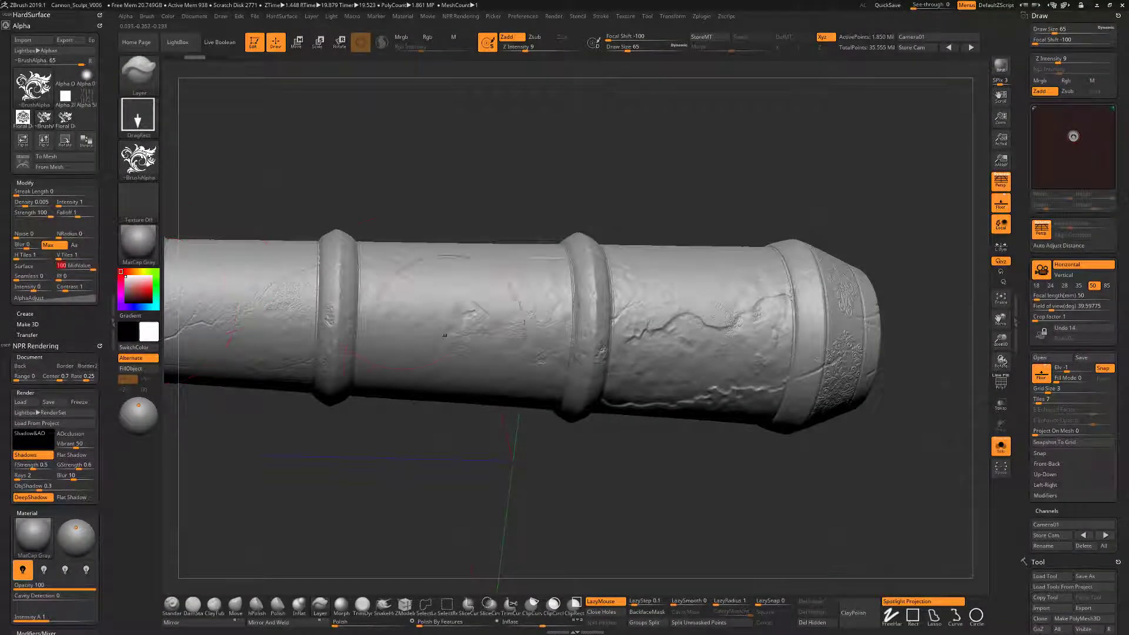
pyautogui.moveTo(430, 326); pyautogui.dragTo(352, 390)
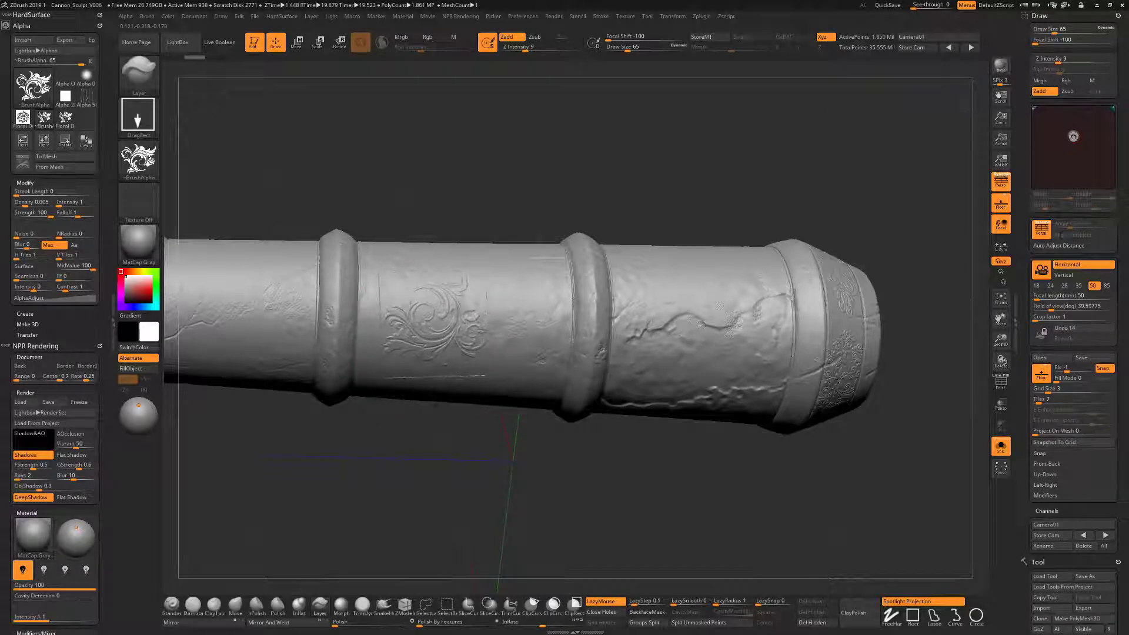
pyautogui.hotkey('ctrl', 'z')
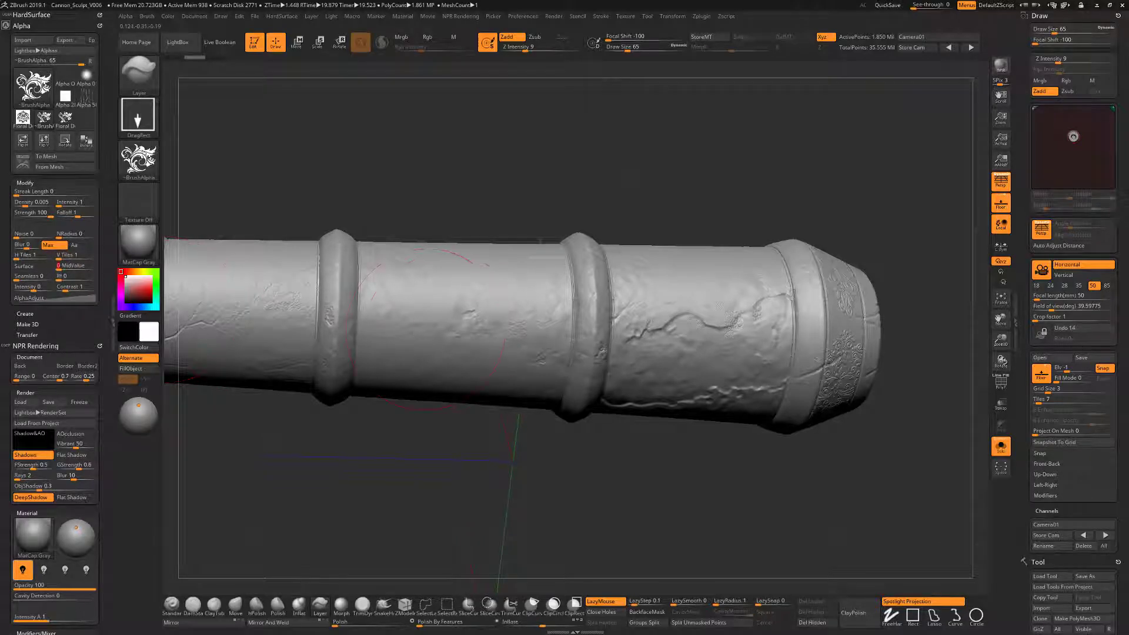
# Set the alpha's MidValue to 0, test the ornament stamp on the middle barrel section, and undo the tests.
pyautogui.moveTo(427, 330); pyautogui.dragTo(430, 385)
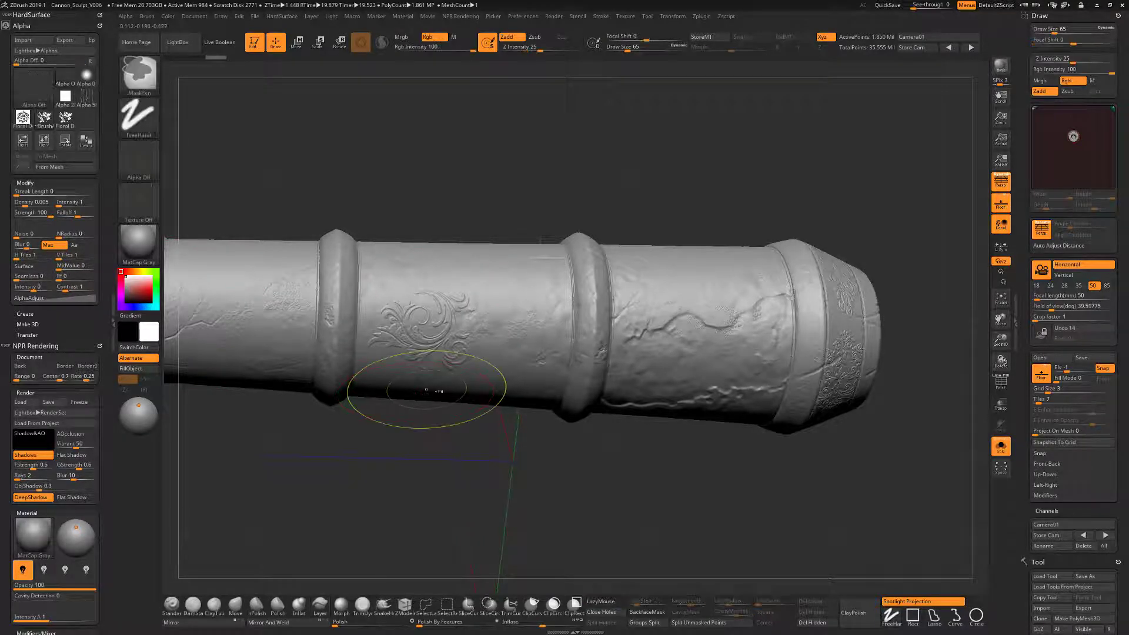
pyautogui.hotkey('ctrl', 'z')
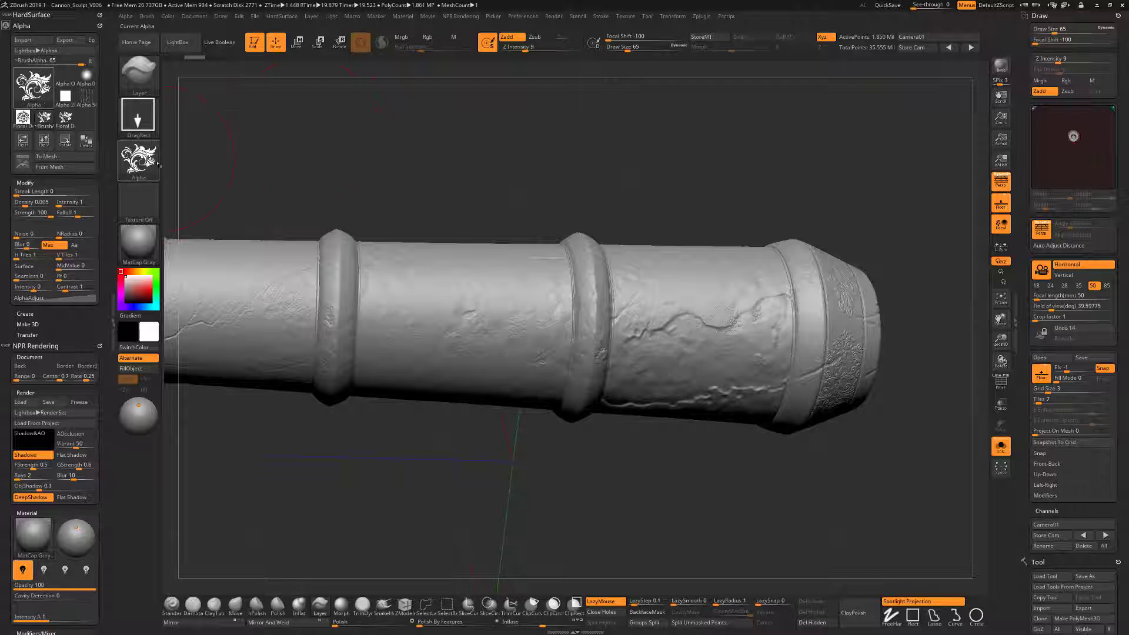
pyautogui.moveTo(147, 166)
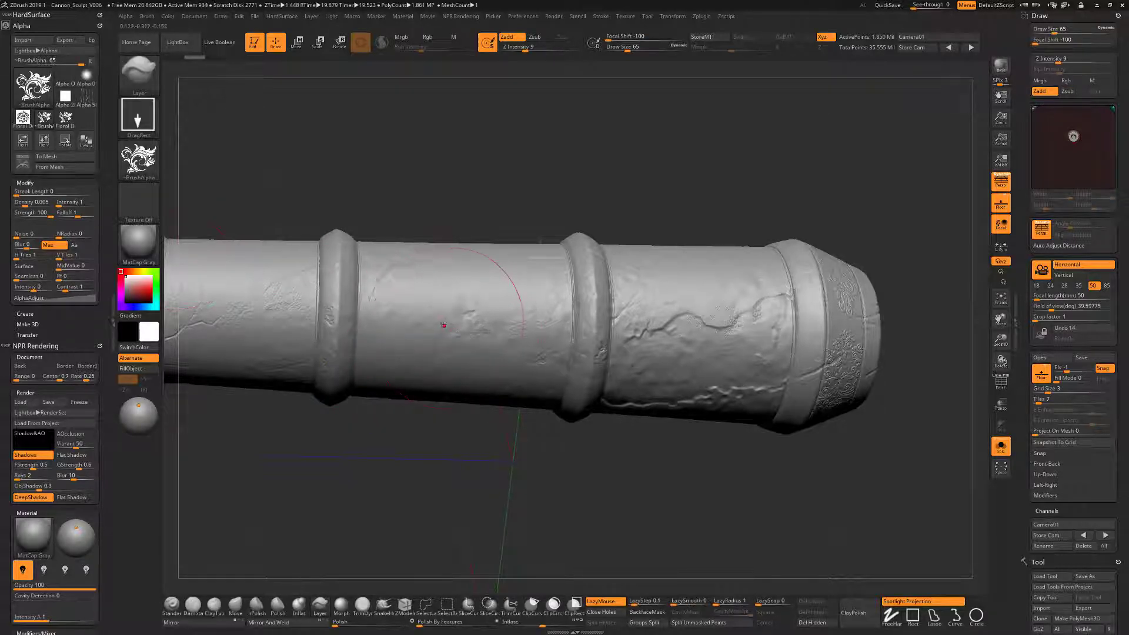
pyautogui.moveTo(450, 321)
pyautogui.mouseDown()
pyautogui.moveTo(483, 336)
pyautogui.moveTo(489, 360)
pyautogui.moveTo(460, 377)
pyautogui.moveTo(429, 375)
pyautogui.mouseUp()
pyautogui.hotkey('ctrl', 'z')
# Enable X symmetry and stamp a row of floral ornaments around the middle barrel section, beside the ring farther from the muzzle.
pyautogui.moveTo(434, 422)
pyautogui.mouseDown()
pyautogui.moveTo(379, 383)
pyautogui.moveTo(456, 414)
pyautogui.mouseUp()
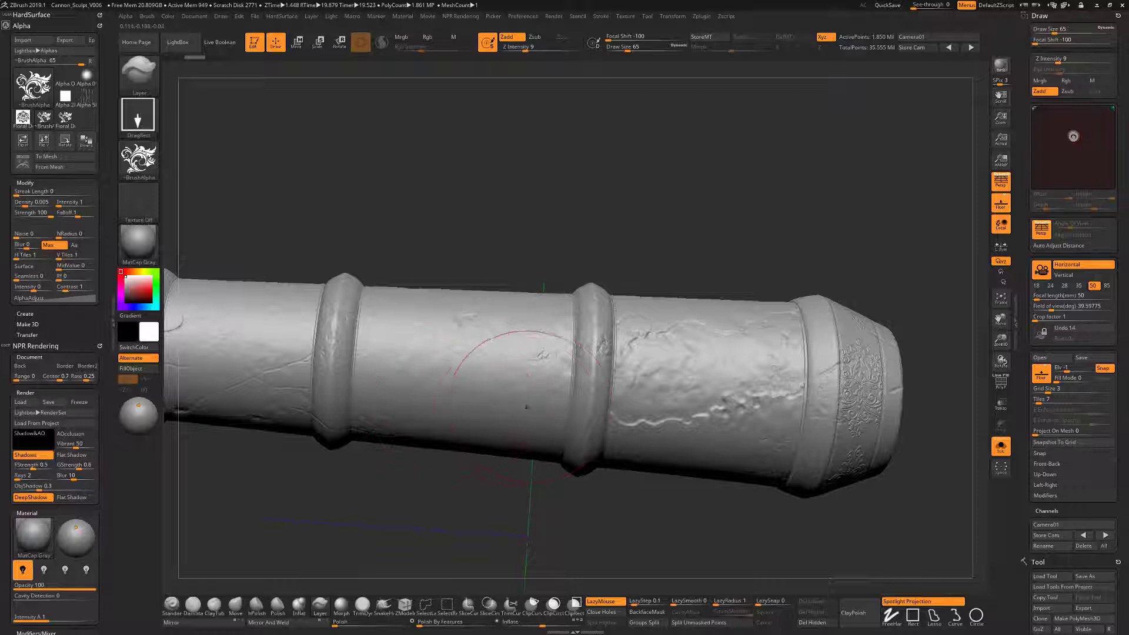
pyautogui.moveTo(534, 249); pyautogui.dragTo(522, 291)
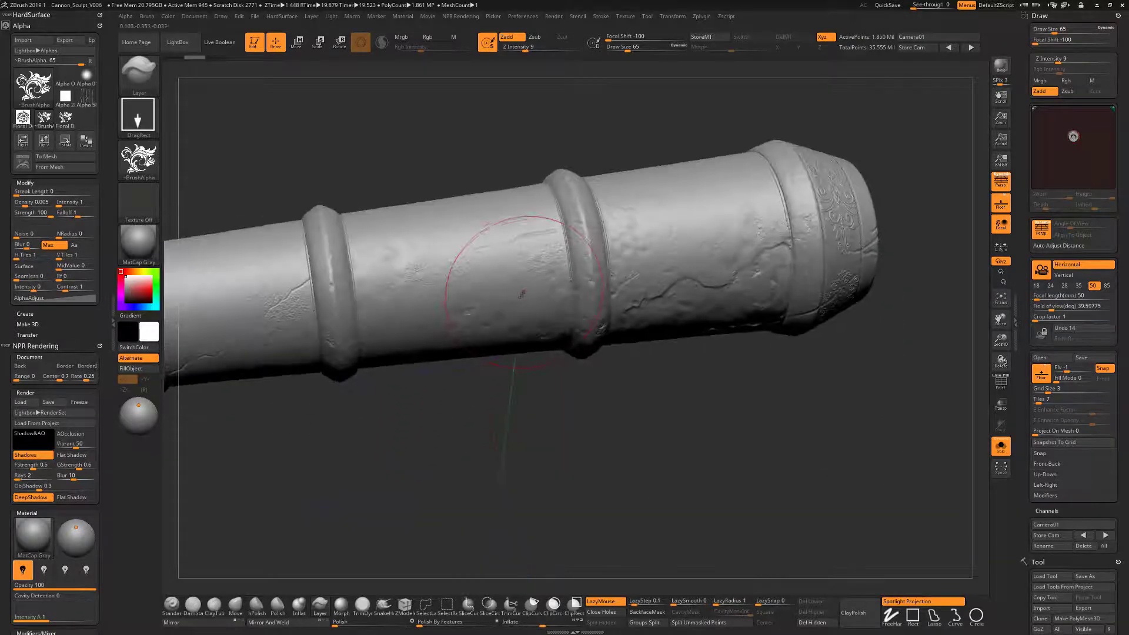
pyautogui.press('x')
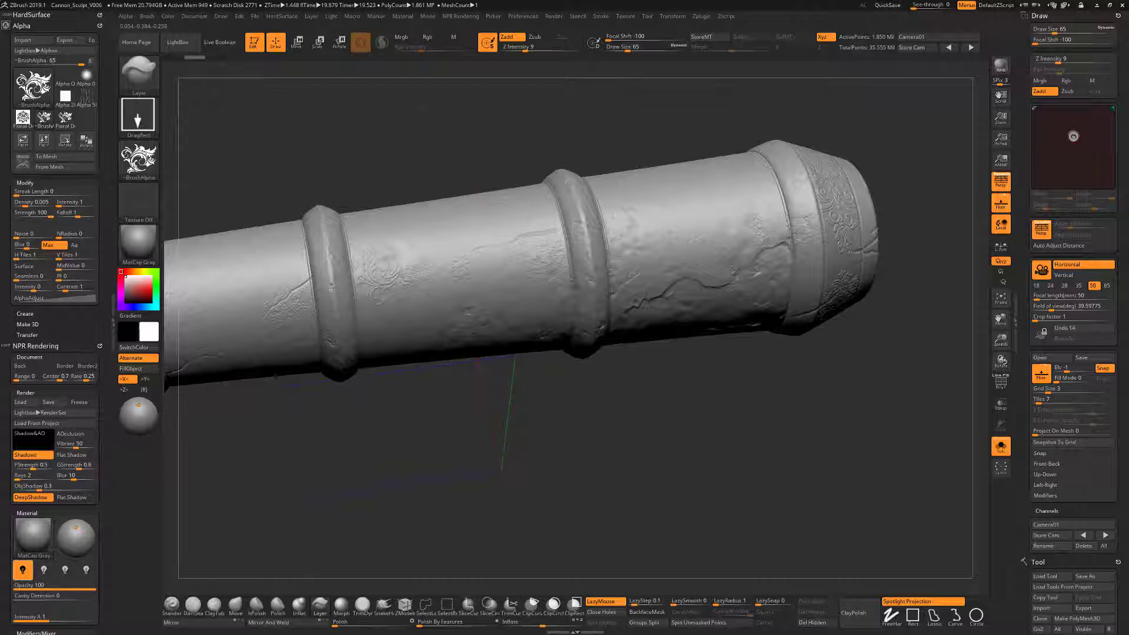
pyautogui.moveTo(375, 359); pyautogui.dragTo(383, 334, button='right')
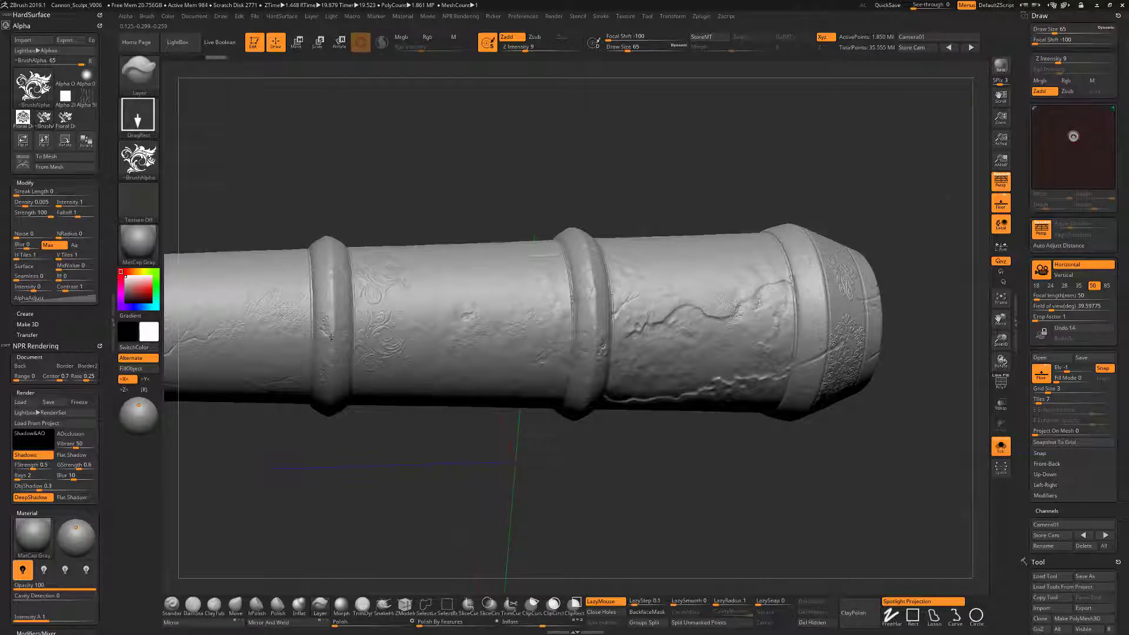
pyautogui.moveTo(391, 463); pyautogui.dragTo(371, 411, button='right')
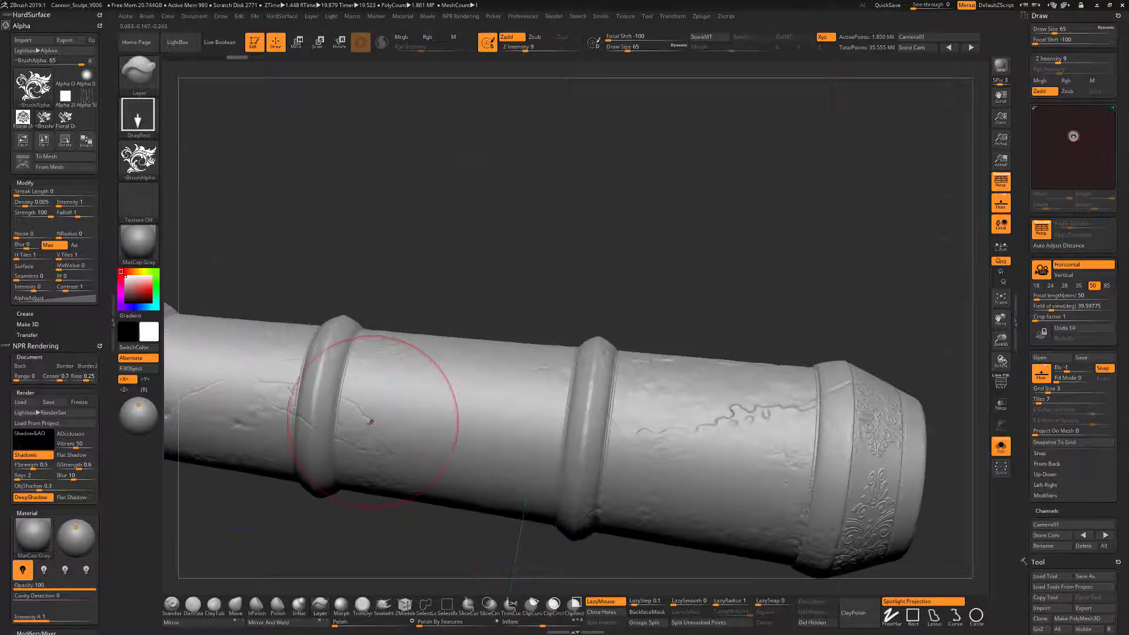
pyautogui.moveTo(308, 418); pyautogui.dragTo(308, 403)
pyautogui.moveTo(362, 514); pyautogui.dragTo(355, 465, button='right')
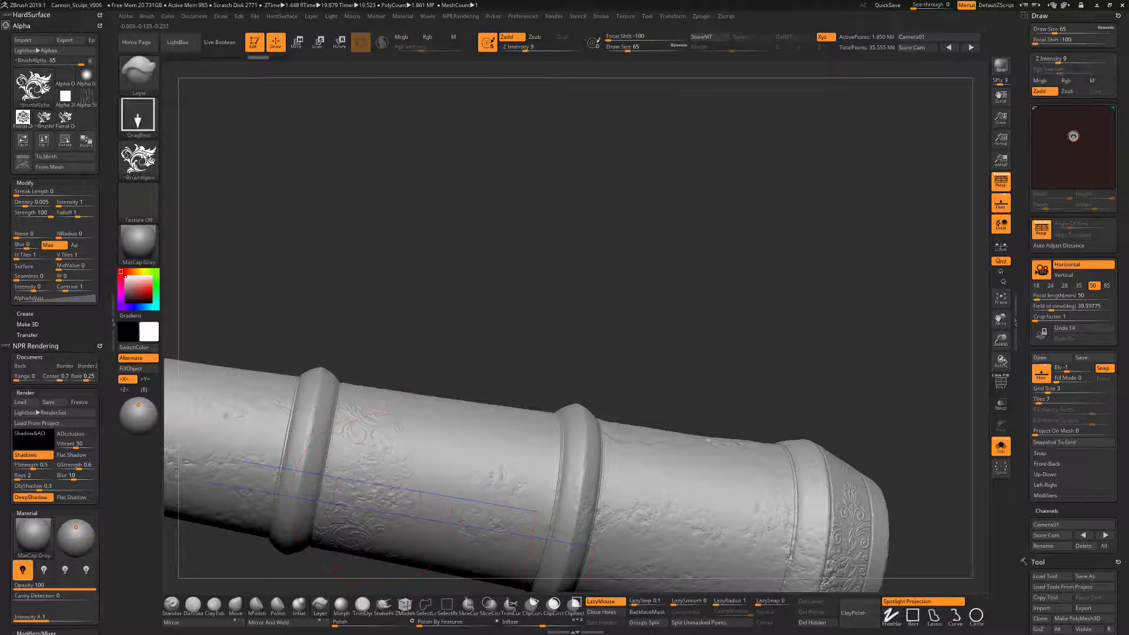
pyautogui.moveTo(359, 480); pyautogui.dragTo(319, 511)
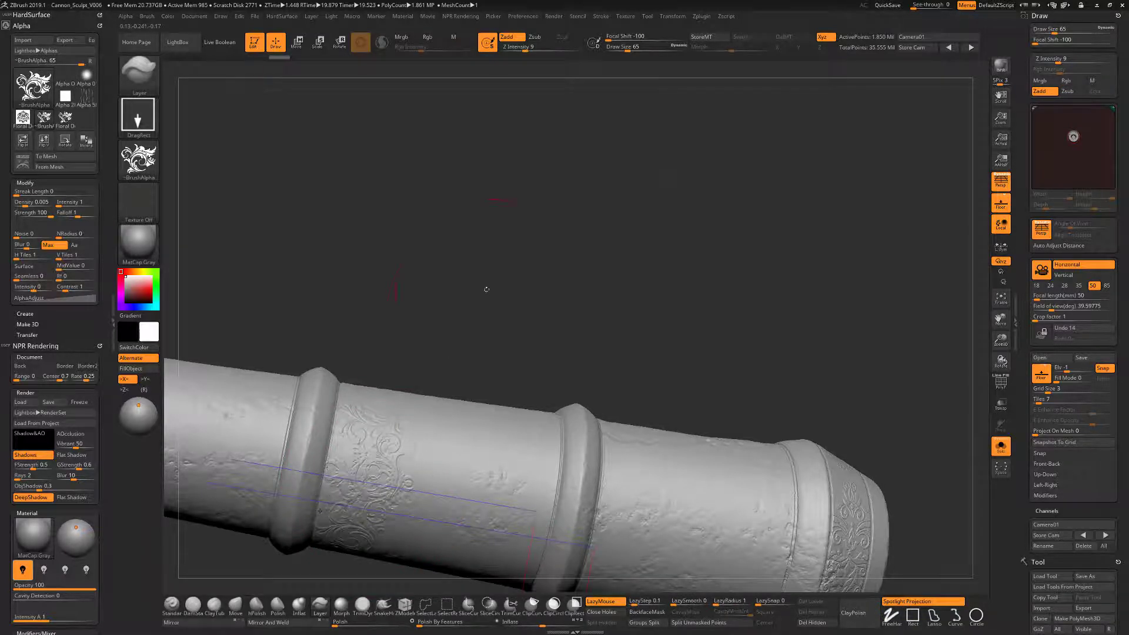
pyautogui.moveTo(486, 290)
pyautogui.mouseDown(button='right')
pyautogui.moveTo(471, 420)
pyautogui.moveTo(453, 428)
pyautogui.mouseUp(button='right')
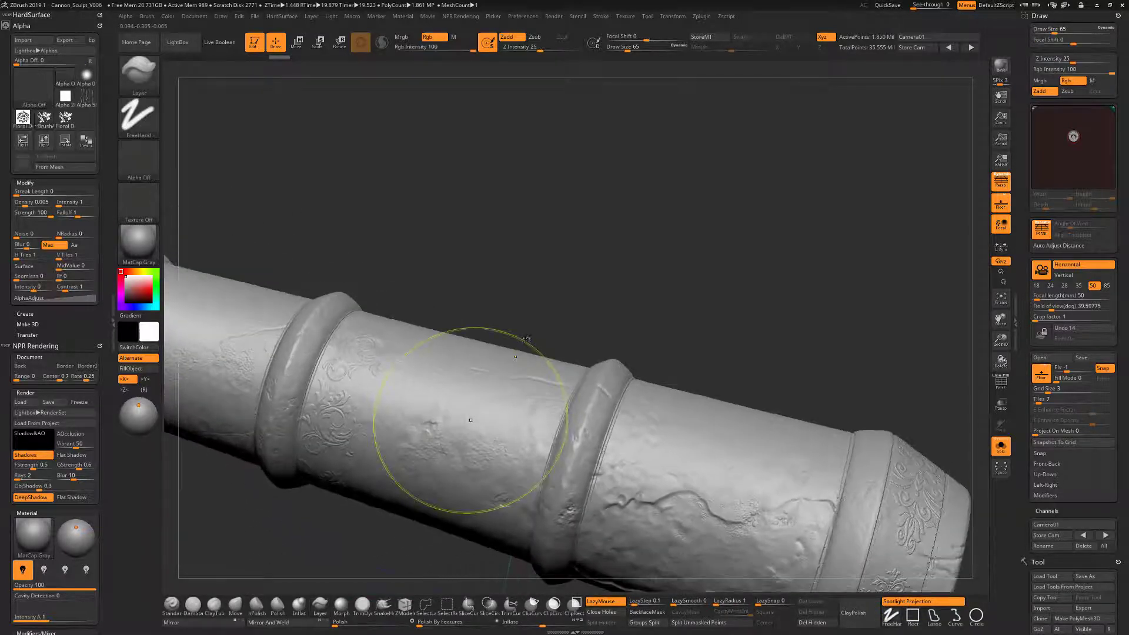
# Undo the row of floral ornaments on the middle barrel section, try one more ornament stamp there, and undo it.
pyautogui.press('ctrl')
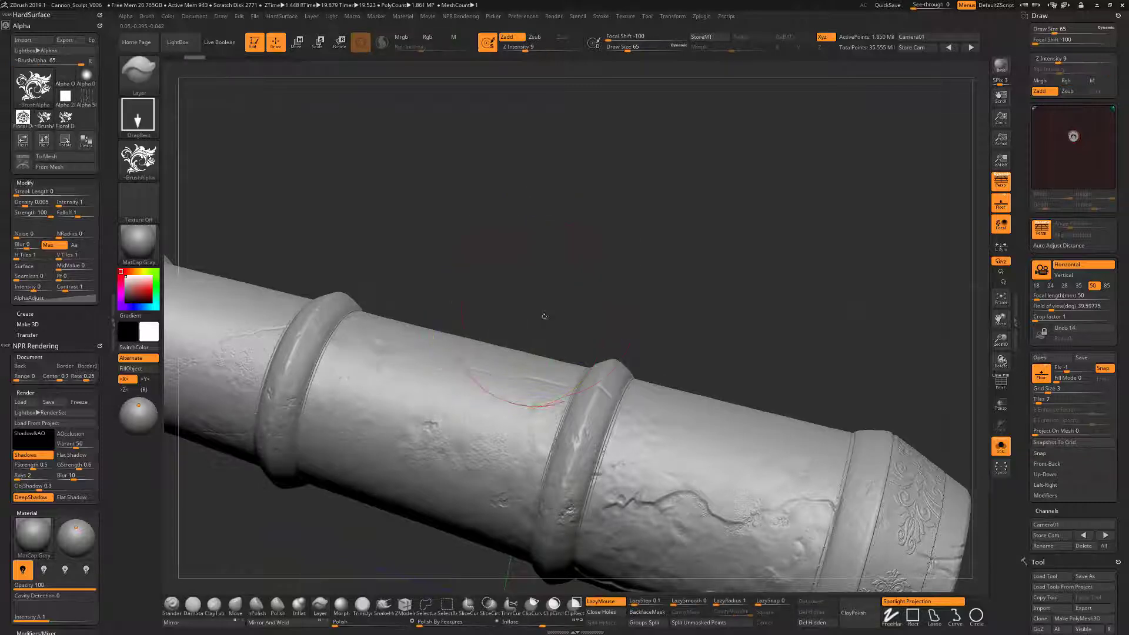
pyautogui.moveTo(529, 344)
pyautogui.keyDown('ctrl'); pyautogui.mouseDown(button='right')
pyautogui.moveTo(527, 302)
pyautogui.moveTo(440, 304)
pyautogui.moveTo(446, 249)
pyautogui.moveTo(431, 262)
pyautogui.mouseUp(button='right'); pyautogui.keyUp('ctrl')
pyautogui.moveTo(350, 412); pyautogui.dragTo(374, 439)
pyautogui.hotkey('ctrl', 'z')
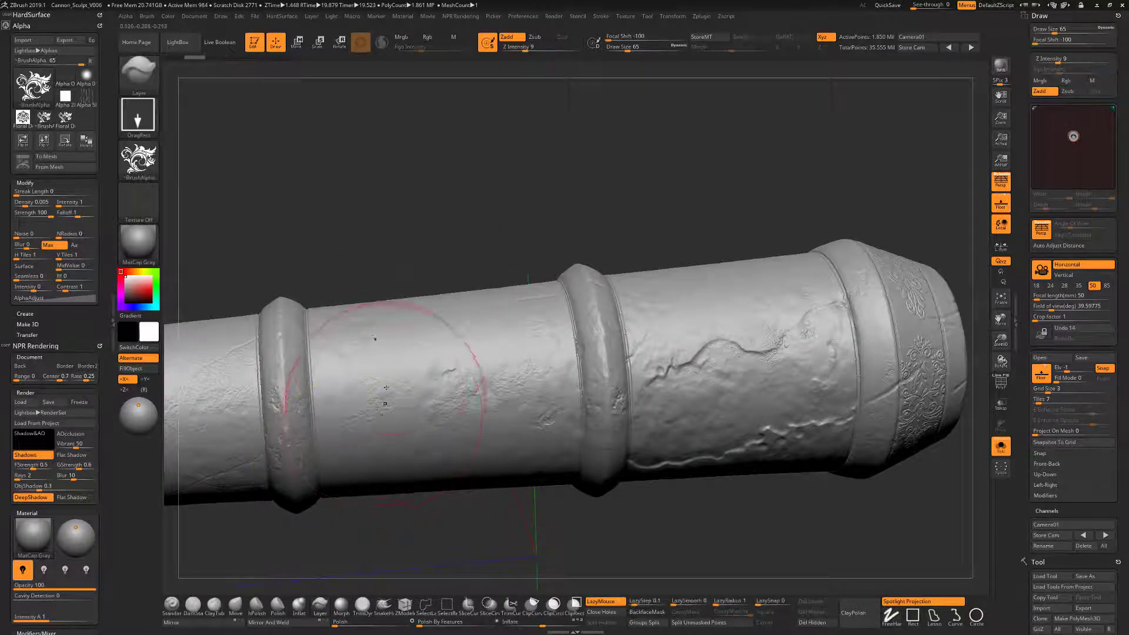
# Switch the Layer brush's alpha to the symmetrical Floral Design ornament.
pyautogui.moveTo(145, 165)
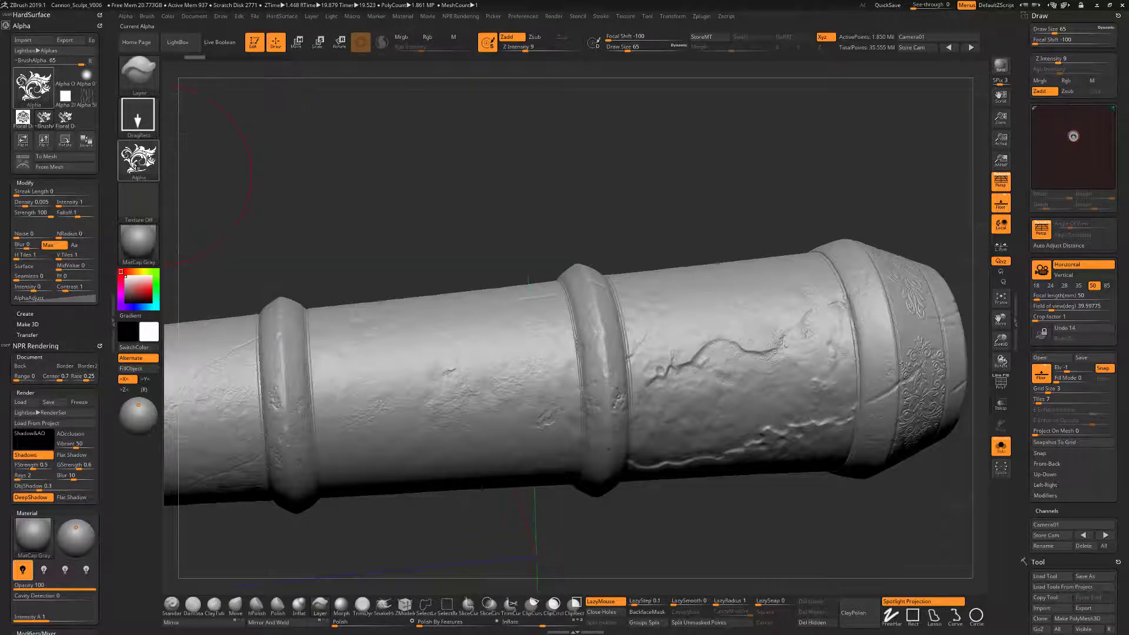
pyautogui.click(138, 159)
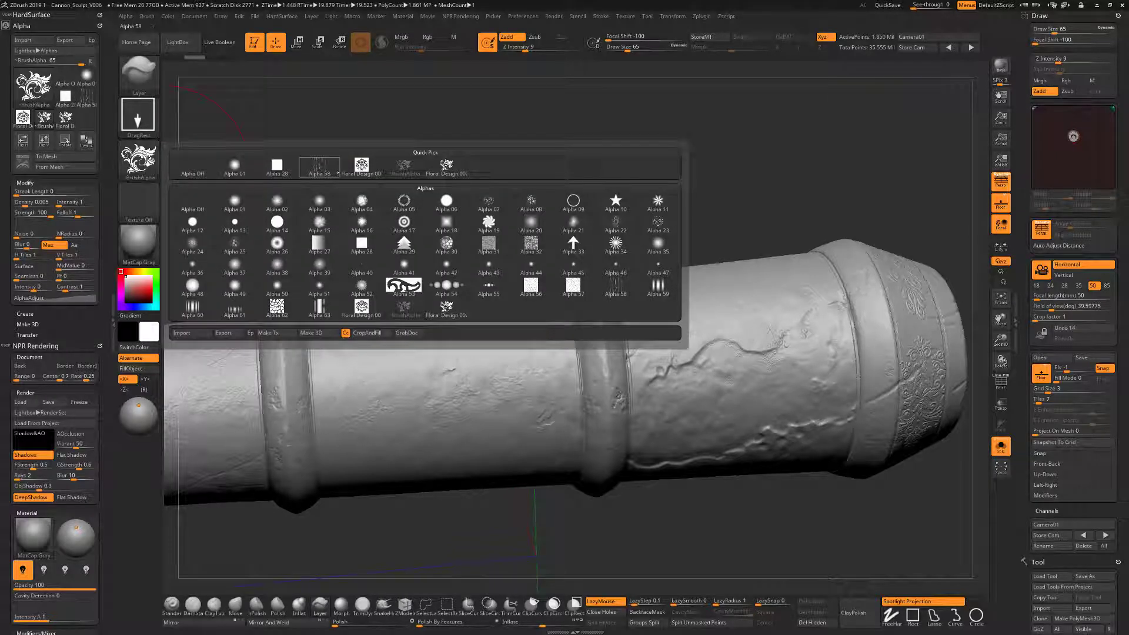
pyautogui.click(360, 167)
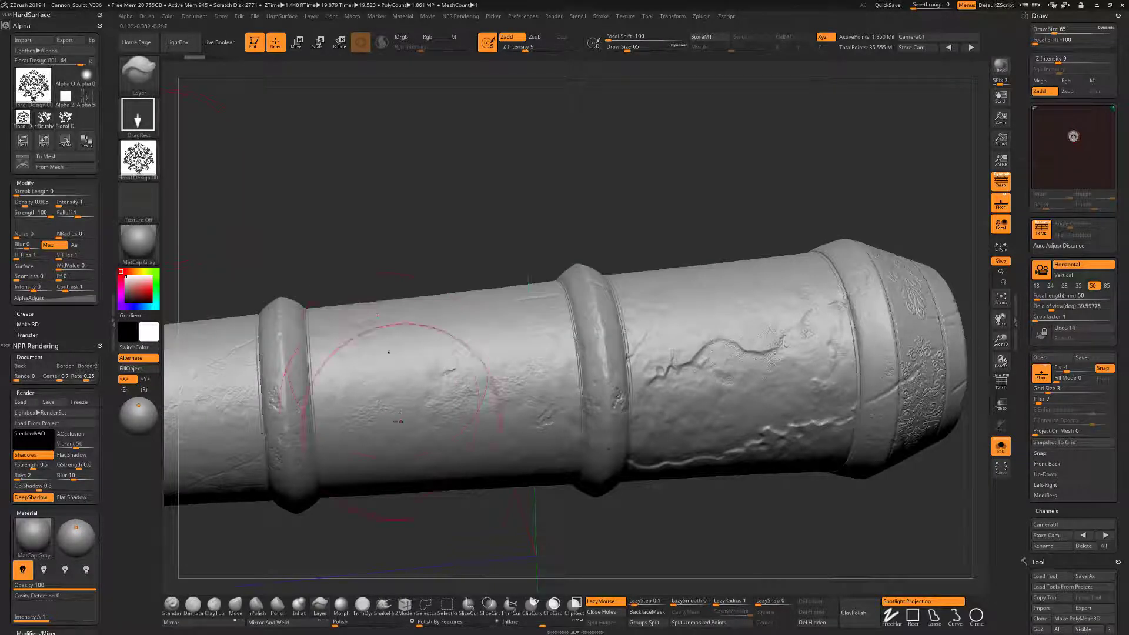
# Test the symmetrical ornament with two stamps on the middle barrel section and undo both.
pyautogui.moveTo(374, 395); pyautogui.dragTo(379, 440)
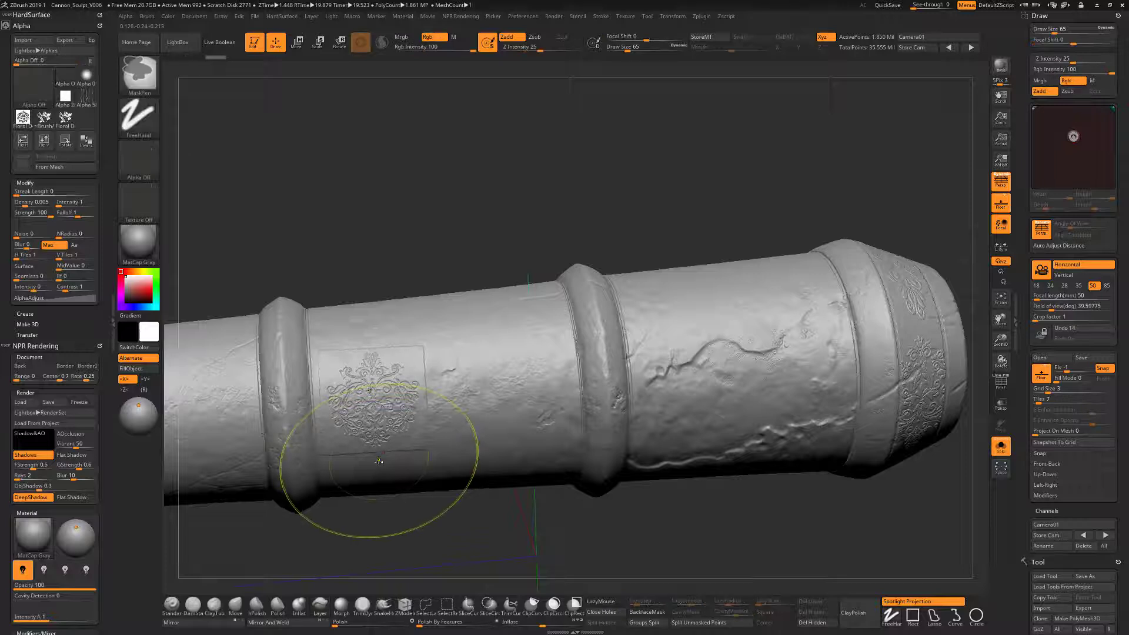
pyautogui.hotkey('ctrl', 'z')
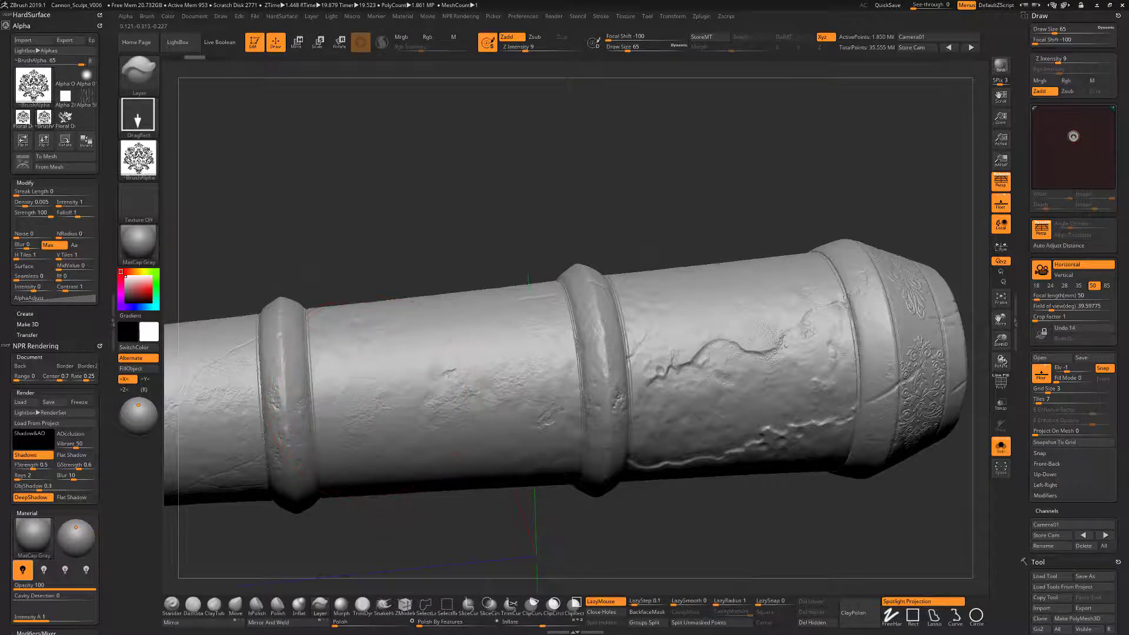
pyautogui.moveTo(365, 402); pyautogui.dragTo(374, 459)
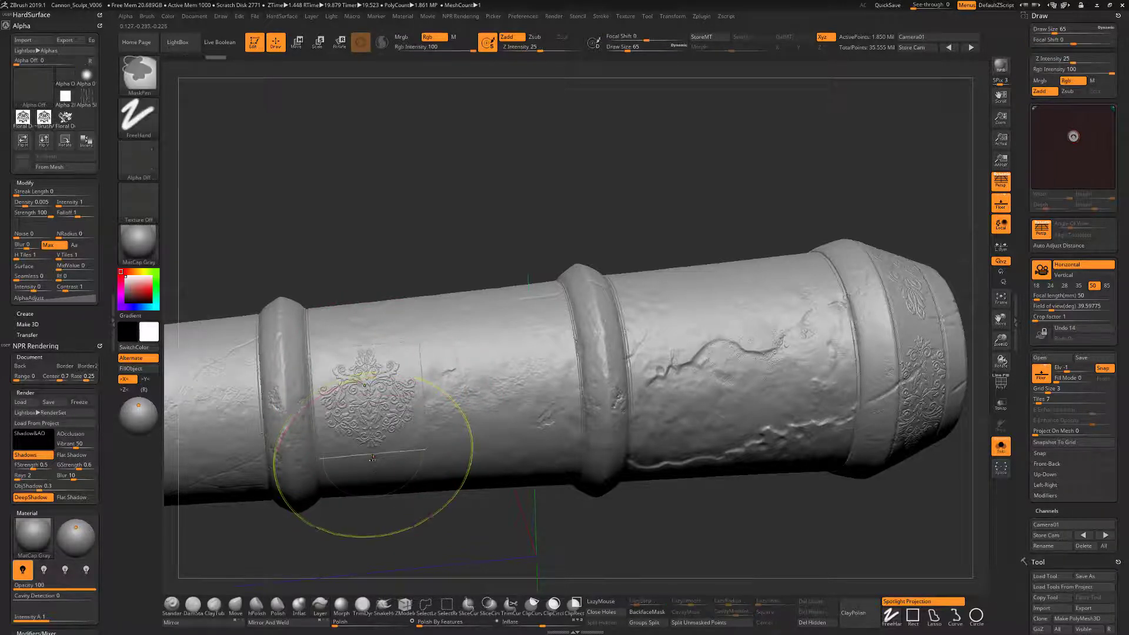
pyautogui.hotkey('ctrl', 'z')
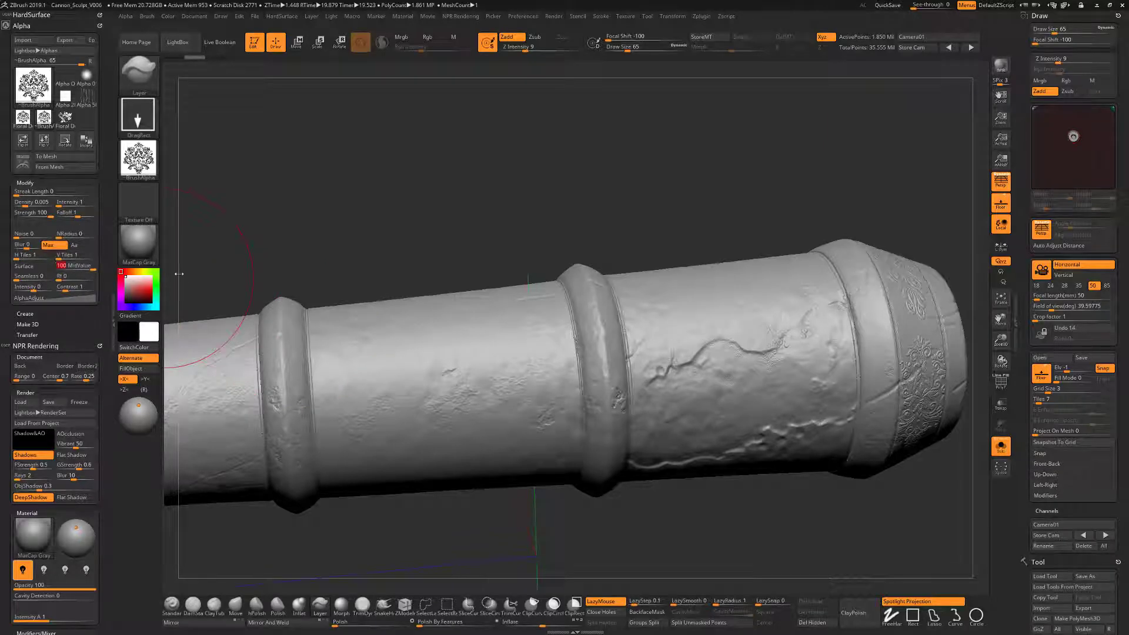
# Set the alpha's MidValue to 100, test symmetrical ornament stamps of different sizes on the middle barrel section, and undo them.
pyautogui.moveTo(397, 392); pyautogui.dragTo(390, 492)
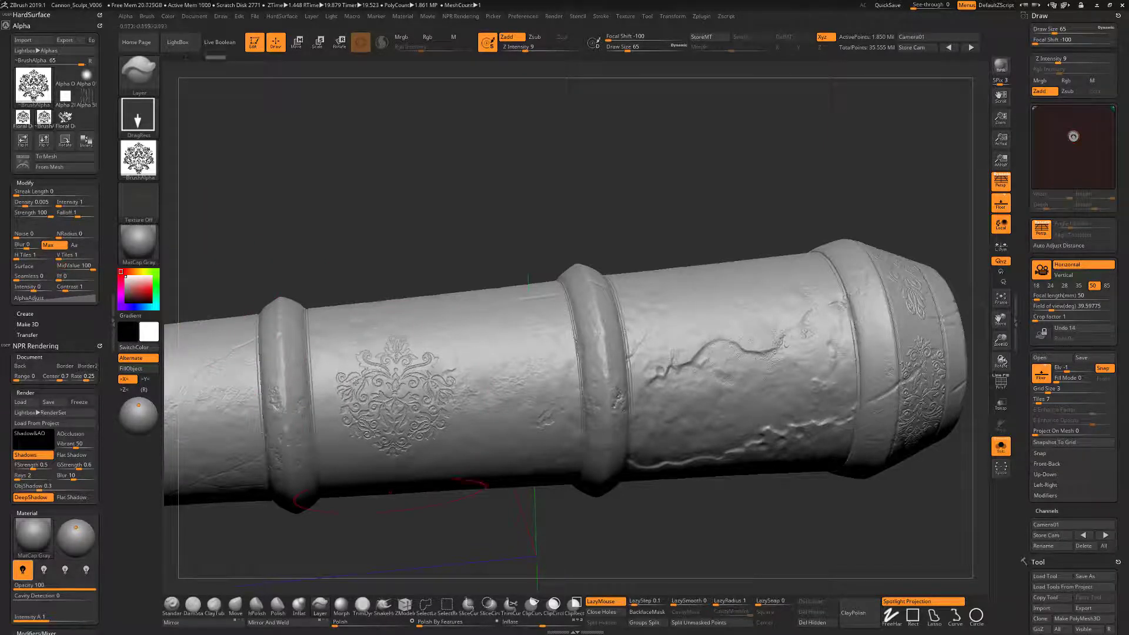
pyautogui.hotkey('ctrl', 'z')
pyautogui.moveTo(372, 388); pyautogui.dragTo(370, 480)
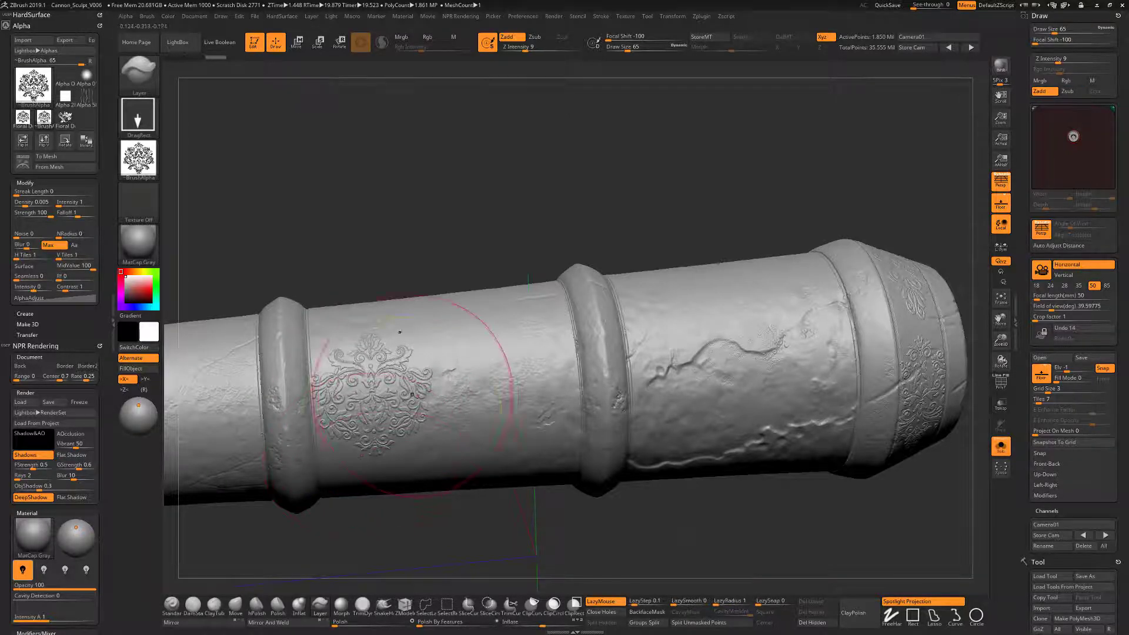
pyautogui.hotkey('ctrl', 'z')
pyautogui.keyDown('alt'); pyautogui.moveTo(402, 210); pyautogui.dragTo(412, 302); pyautogui.keyUp('alt')
pyautogui.moveTo(432, 401); pyautogui.dragTo(444, 486)
pyautogui.hotkey('ctrl', 'z')
pyautogui.moveTo(427, 405); pyautogui.dragTo(428, 312)
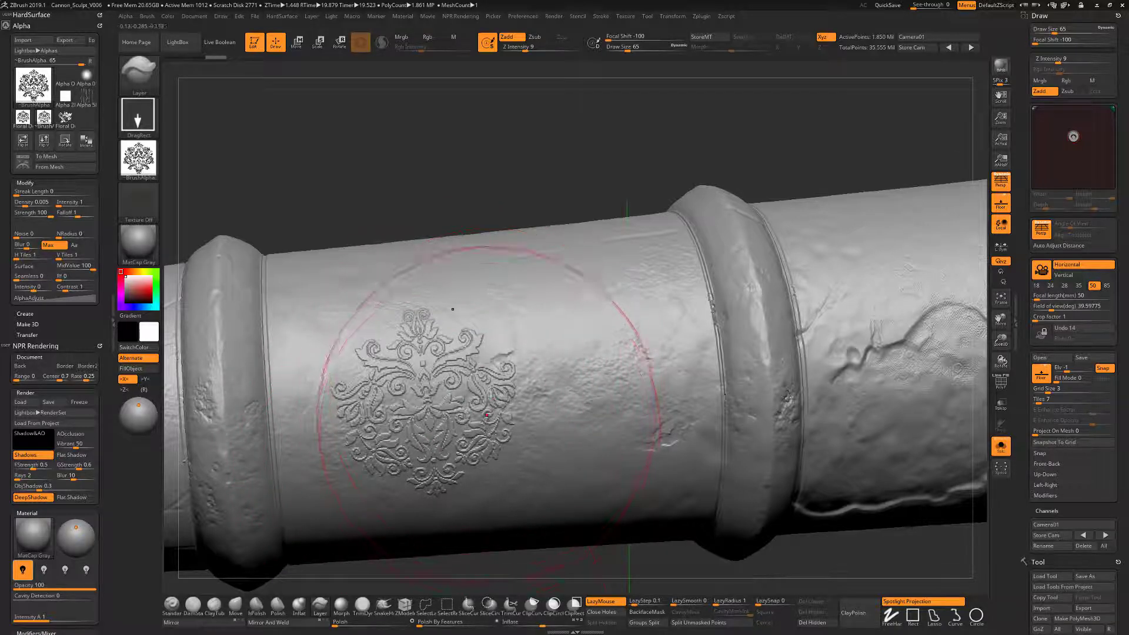
pyautogui.hotkey('ctrl', 'z')
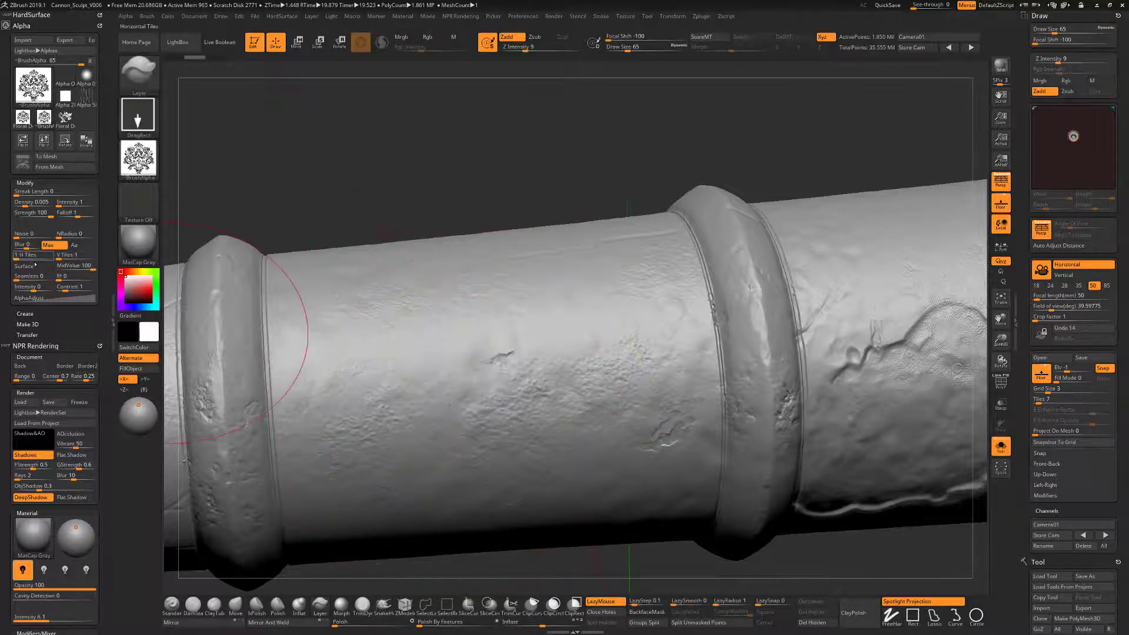
# Raise the alpha's Blur slightly, test a small and a large ornament stamp on the middle barrel section, and undo both.
pyautogui.moveTo(27, 247); pyautogui.dragTo(34, 246)
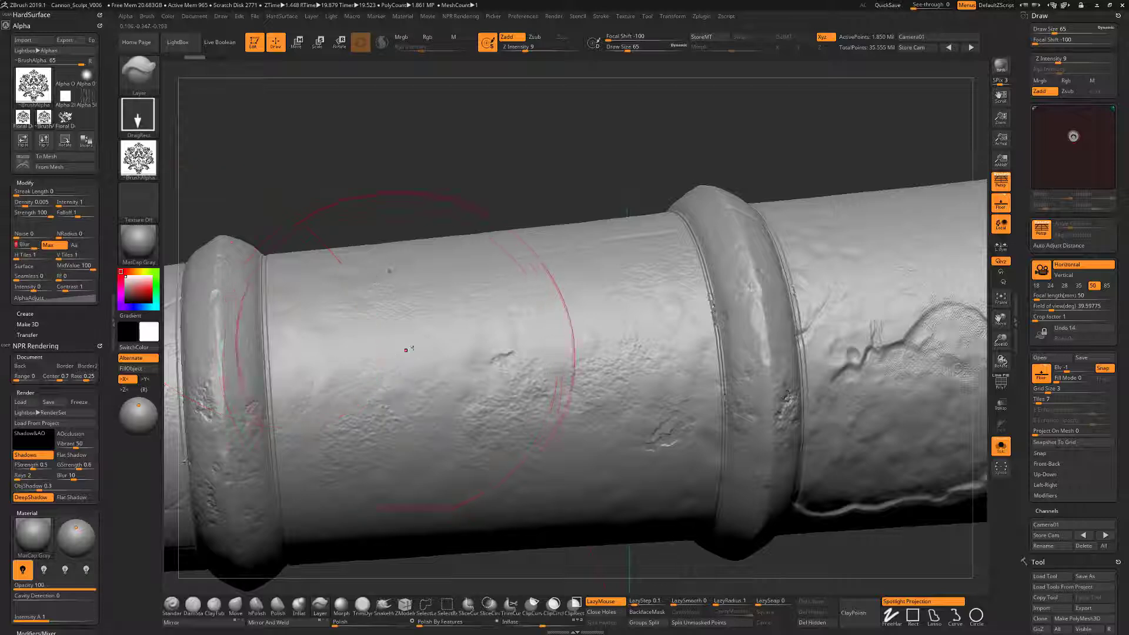
pyautogui.moveTo(406, 385); pyautogui.dragTo(418, 498)
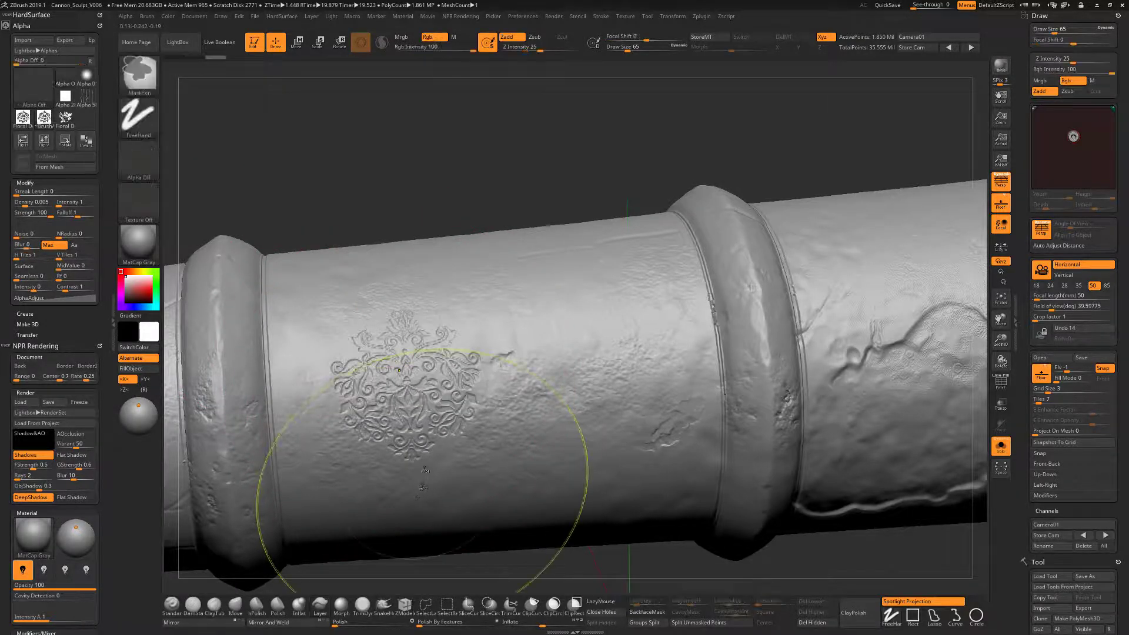
pyautogui.hotkey('ctrl', 'z')
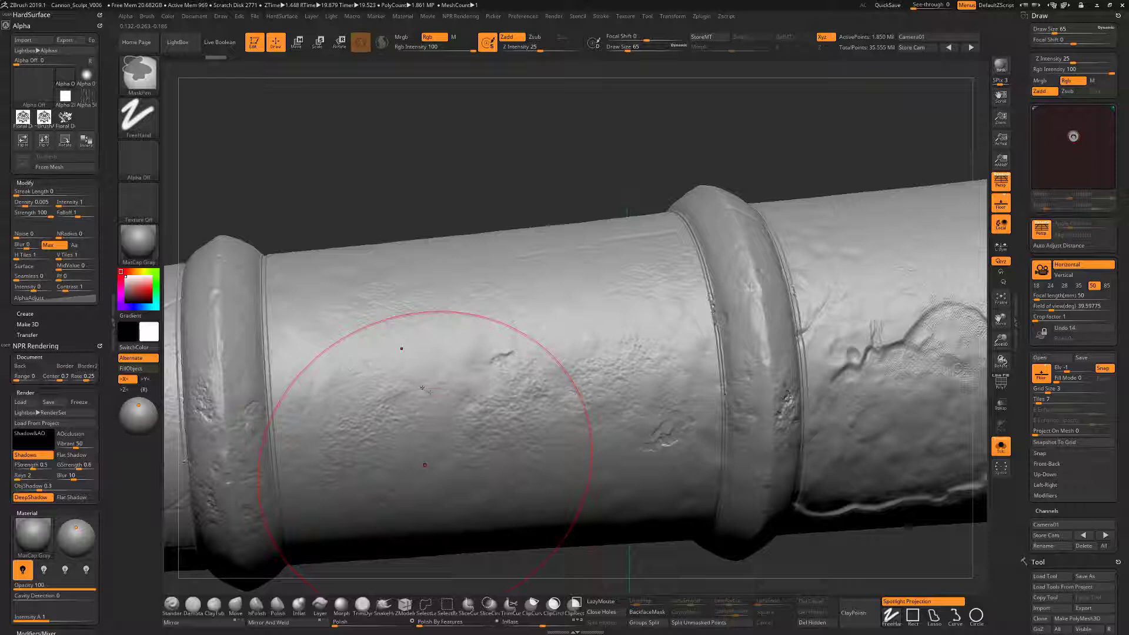
pyautogui.moveTo(422, 391)
pyautogui.mouseDown()
pyautogui.moveTo(464, 444)
pyautogui.moveTo(420, 485)
pyautogui.moveTo(432, 488)
pyautogui.moveTo(340, 536)
pyautogui.mouseUp()
pyautogui.press('ctrl')
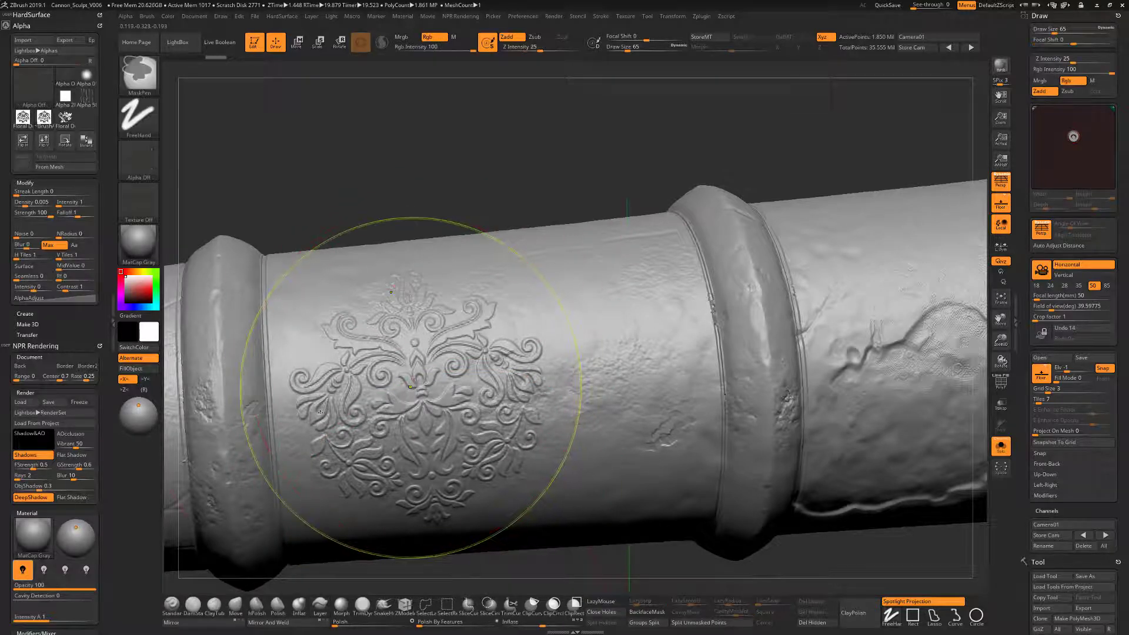
pyautogui.hotkey('ctrl', 'z')
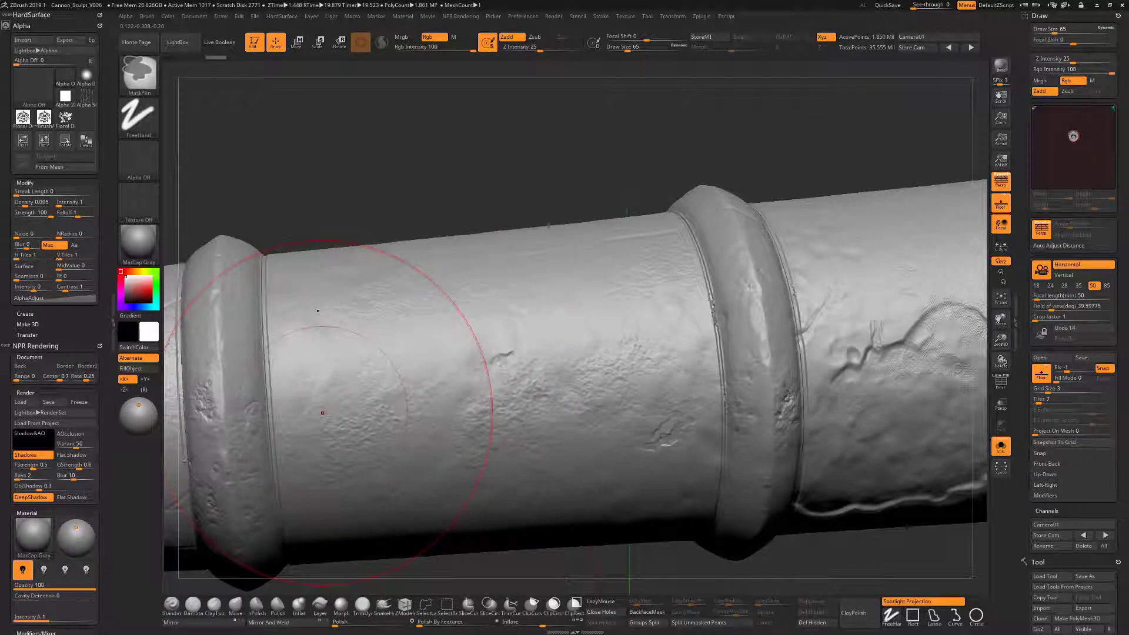
# Set the alpha's Blur to 15, enable Aa, and stamp a large symmetrical ornament on the middle barrel section.
pyautogui.moveTo(34, 247); pyautogui.dragTo(45, 244)
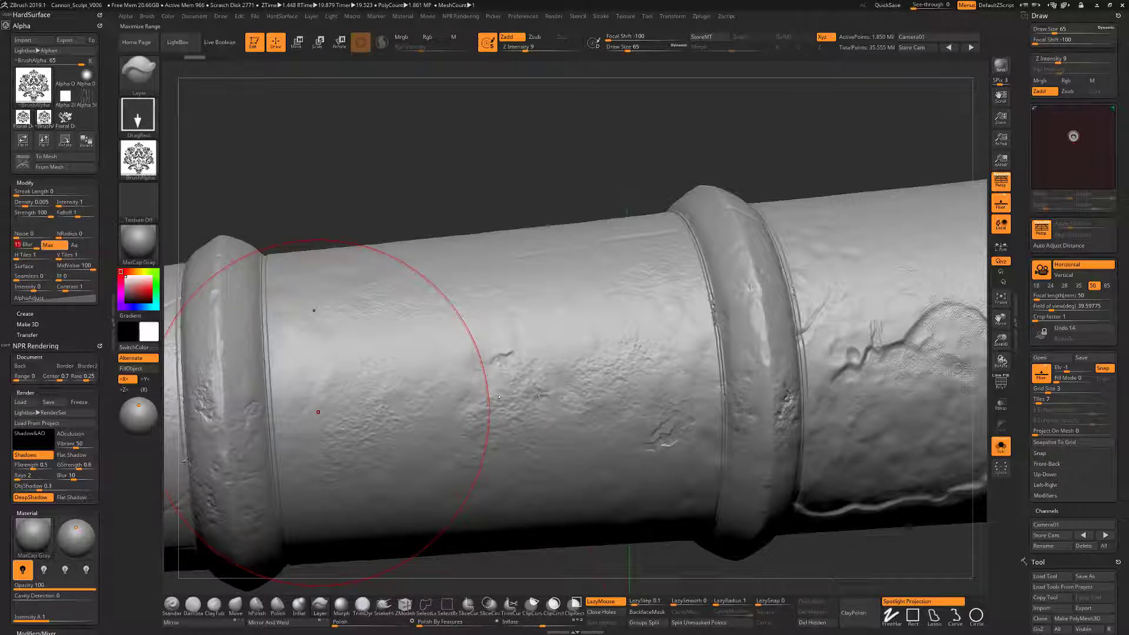
pyautogui.click(82, 246)
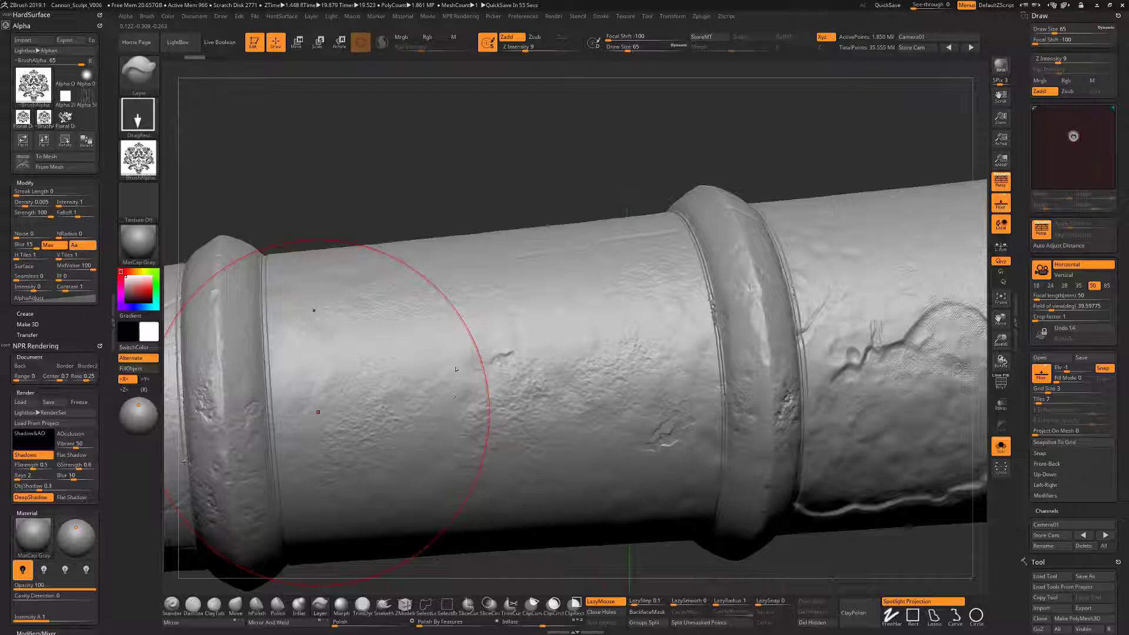
pyautogui.moveTo(428, 412)
pyautogui.mouseDown()
pyautogui.moveTo(405, 370)
pyautogui.moveTo(411, 280)
pyautogui.mouseUp()
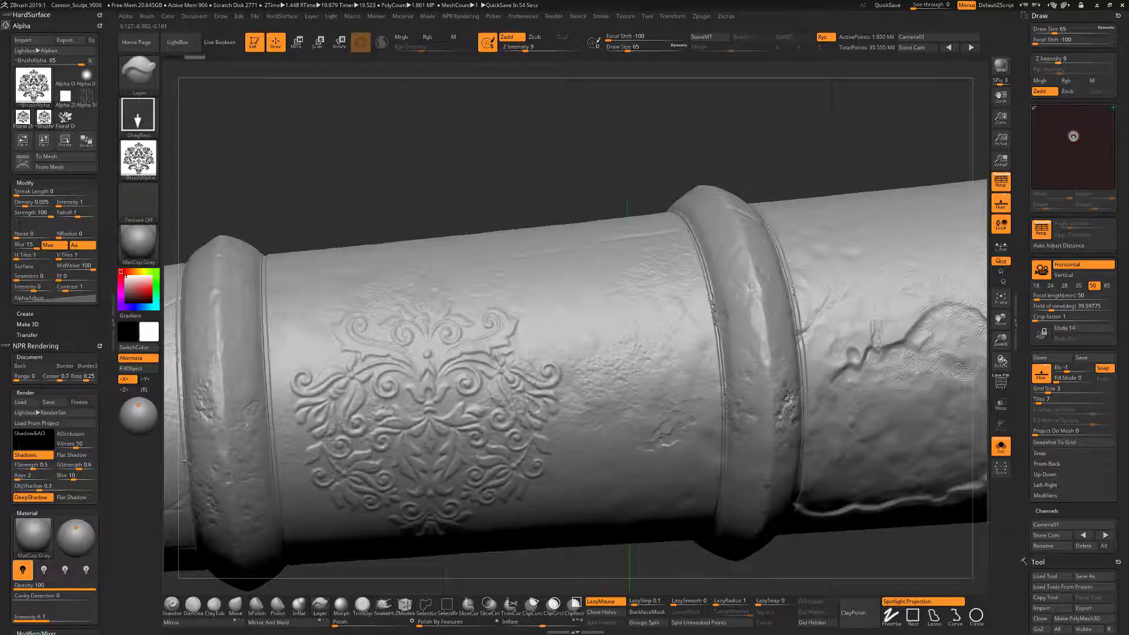
pyautogui.moveTo(431, 549); pyautogui.dragTo(442, 545)
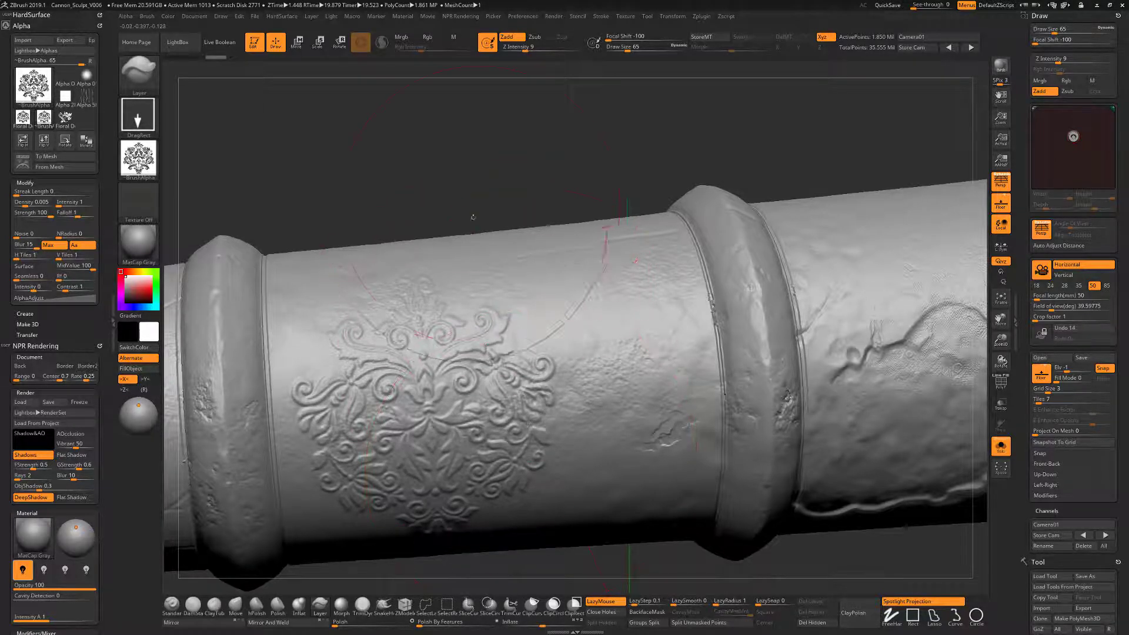
pyautogui.moveTo(473, 217)
pyautogui.mouseDown()
pyautogui.moveTo(493, 221)
pyautogui.moveTo(465, 176)
pyautogui.moveTo(477, 164)
pyautogui.moveTo(529, 236)
pyautogui.mouseUp()
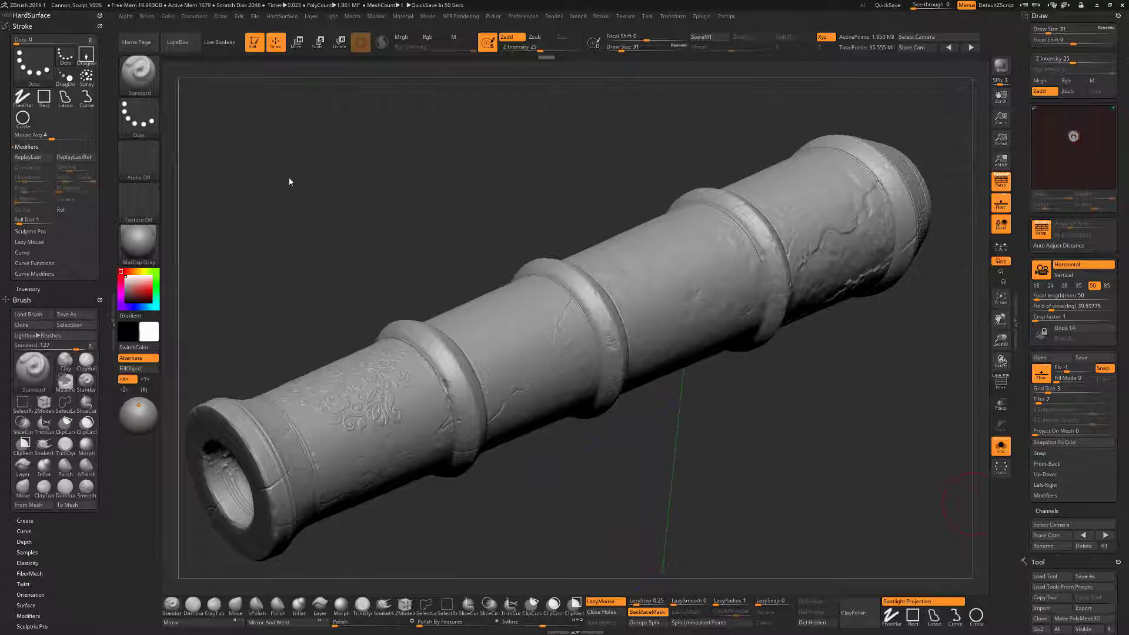
# Check that the MaskPen brush uses the Rect stroke with Square and Center and the floral scroll alpha.
pyautogui.moveTo(288, 216); pyautogui.dragTo(281, 209)
pyautogui.press('ctrl')
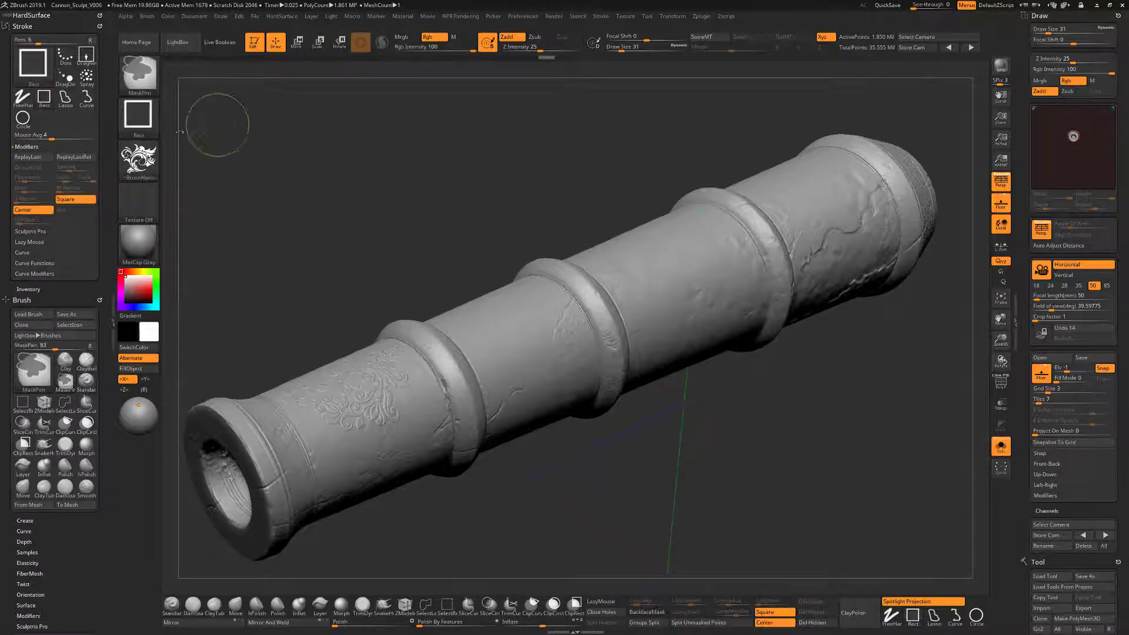
pyautogui.click(148, 116)
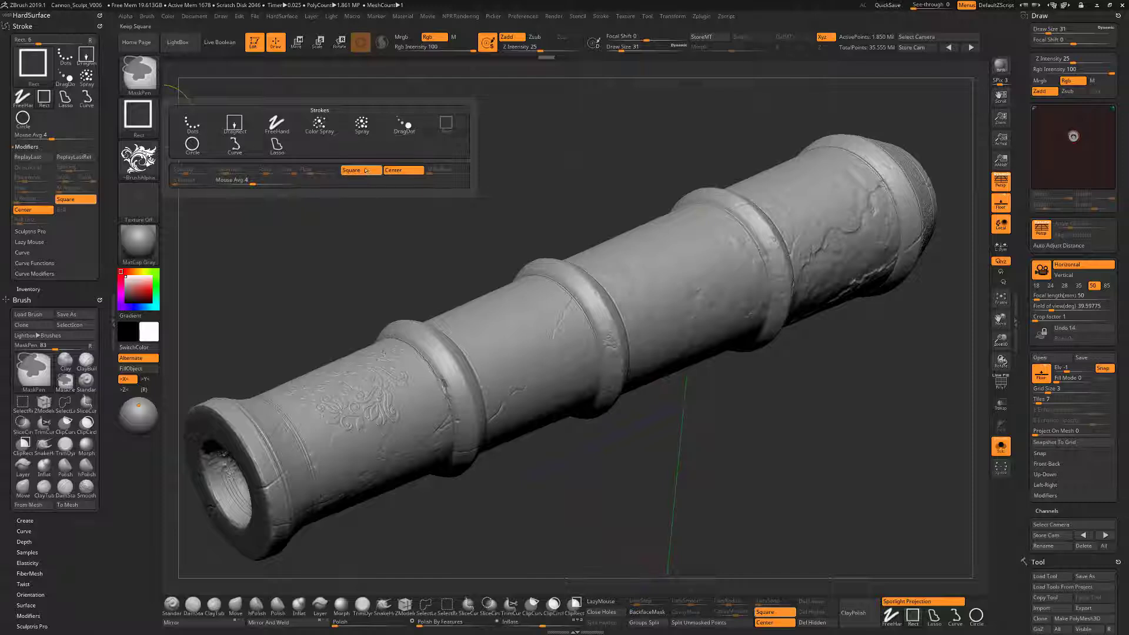
pyautogui.click(151, 163)
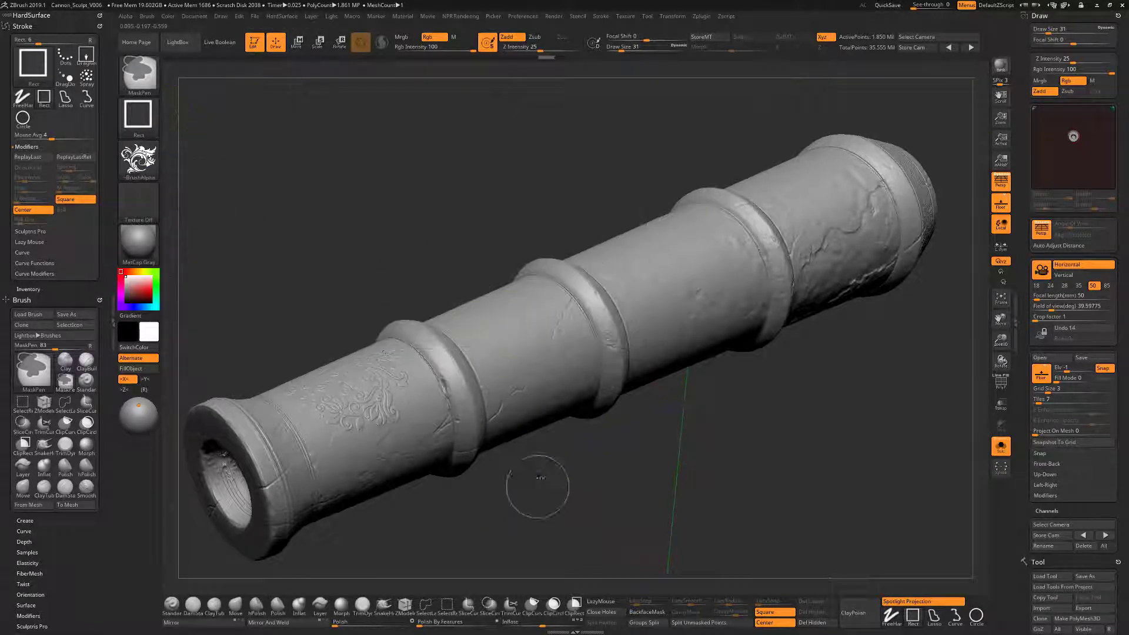
# Turn off perspective and mask a square floral scroll ornament onto the barrel section between the first two rings behind the muzzle.
pyautogui.moveTo(535, 392)
pyautogui.mouseDown()
pyautogui.moveTo(587, 444)
pyautogui.moveTo(578, 437)
pyautogui.mouseUp()
pyautogui.moveTo(549, 492)
pyautogui.mouseDown()
pyautogui.moveTo(515, 470)
pyautogui.moveTo(562, 497)
pyautogui.moveTo(545, 524)
pyautogui.mouseUp()
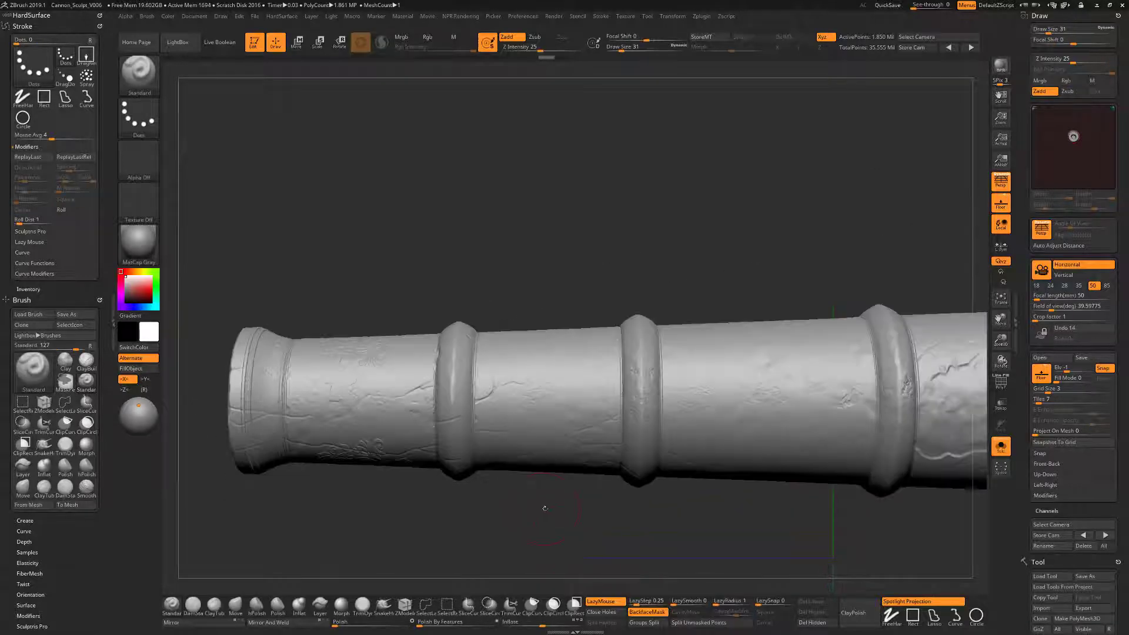
pyautogui.press('p')
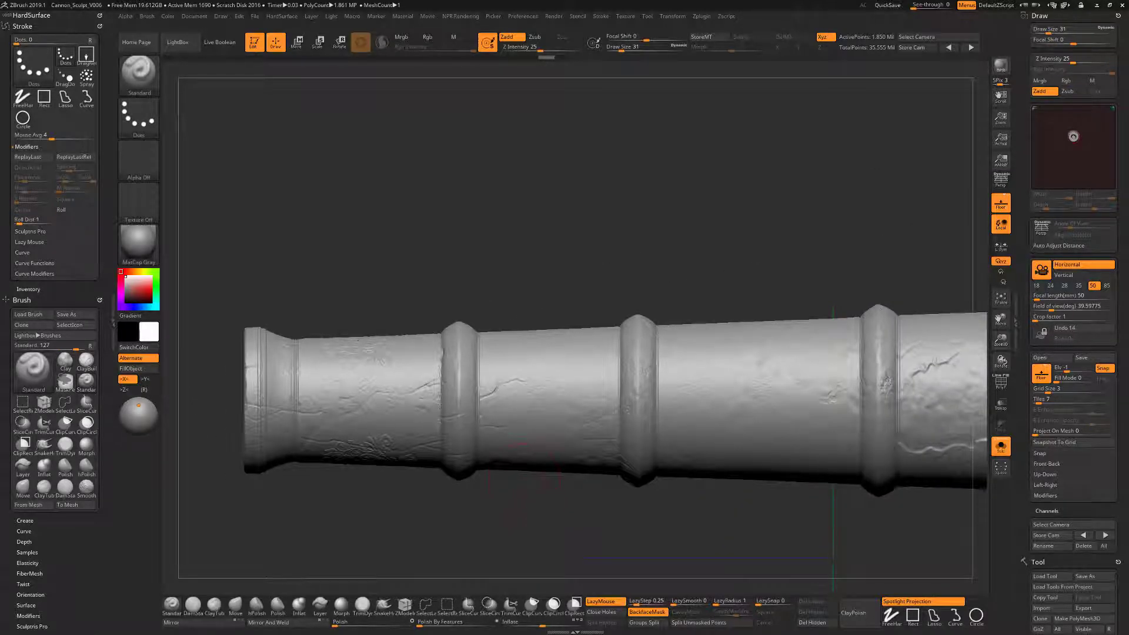
pyautogui.moveTo(543, 542)
pyautogui.keyDown('alt'); pyautogui.mouseDown()
pyautogui.moveTo(512, 464)
pyautogui.moveTo(597, 403)
pyautogui.moveTo(595, 415)
pyautogui.moveTo(564, 433)
pyautogui.moveTo(588, 411)
pyautogui.moveTo(616, 332)
pyautogui.mouseUp(); pyautogui.keyUp('alt')
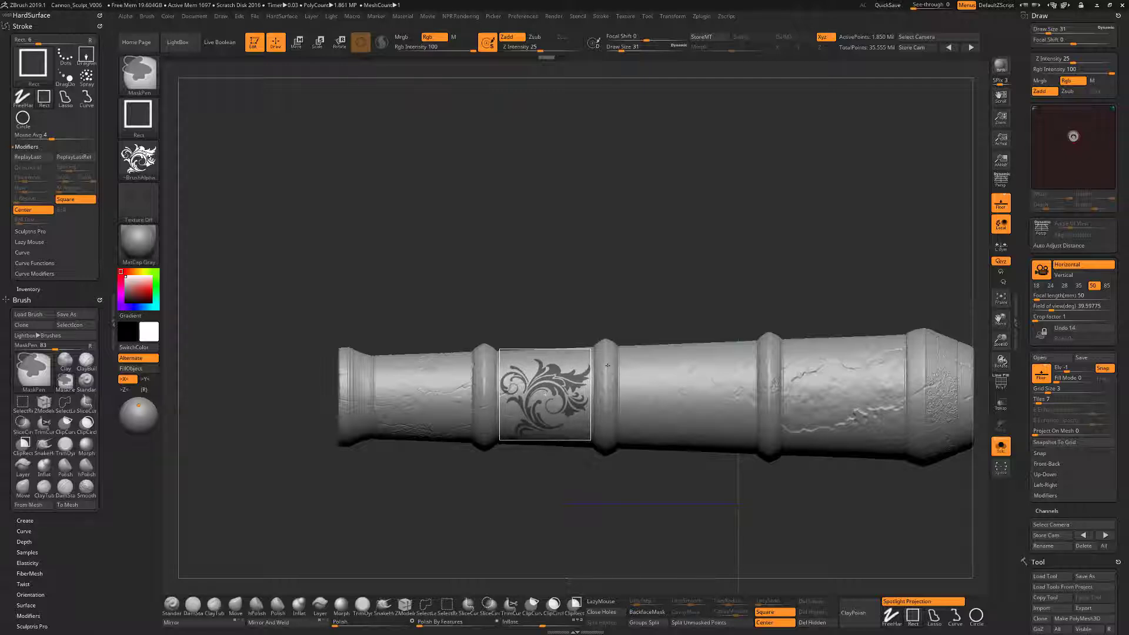
pyautogui.keyDown('ctrl'); pyautogui.moveTo(609, 367); pyautogui.dragTo(610, 366); pyautogui.keyUp('ctrl')
pyautogui.moveTo(554, 285)
pyautogui.mouseDown()
pyautogui.moveTo(640, 353)
pyautogui.moveTo(628, 347)
pyautogui.mouseUp()
pyautogui.moveTo(565, 475)
pyautogui.keyDown('alt'); pyautogui.mouseDown()
pyautogui.moveTo(611, 517)
pyautogui.moveTo(561, 486)
pyautogui.mouseUp(); pyautogui.keyUp('alt')
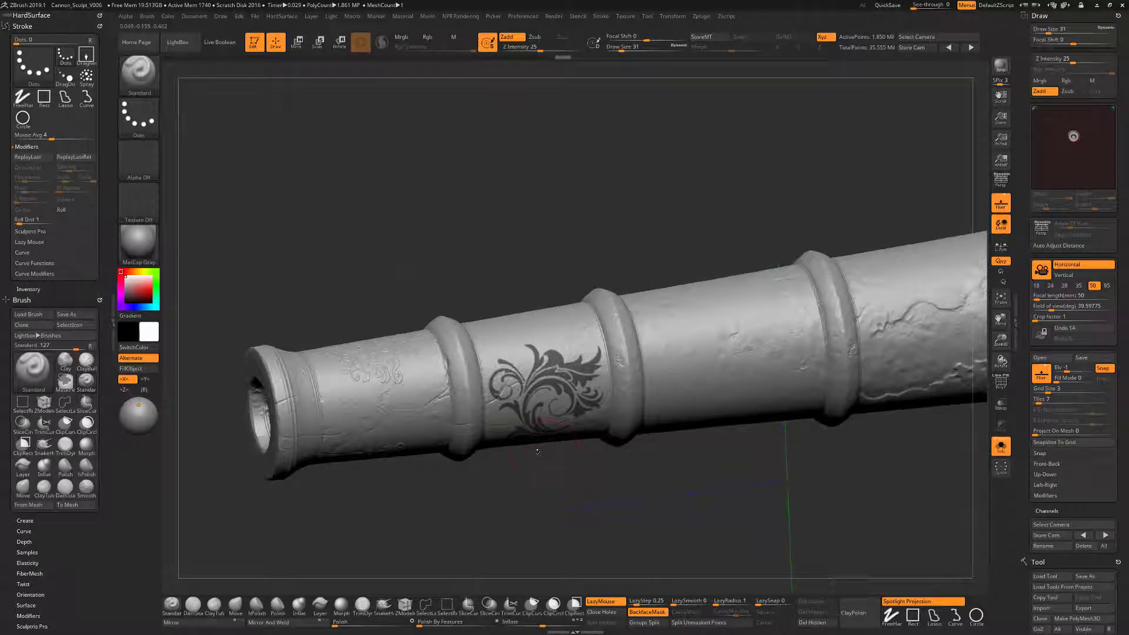
# Invert the mask so only the floral scroll is unmasked, and store a morph target of the cannon.
pyautogui.hotkey('ctrl', 'i')
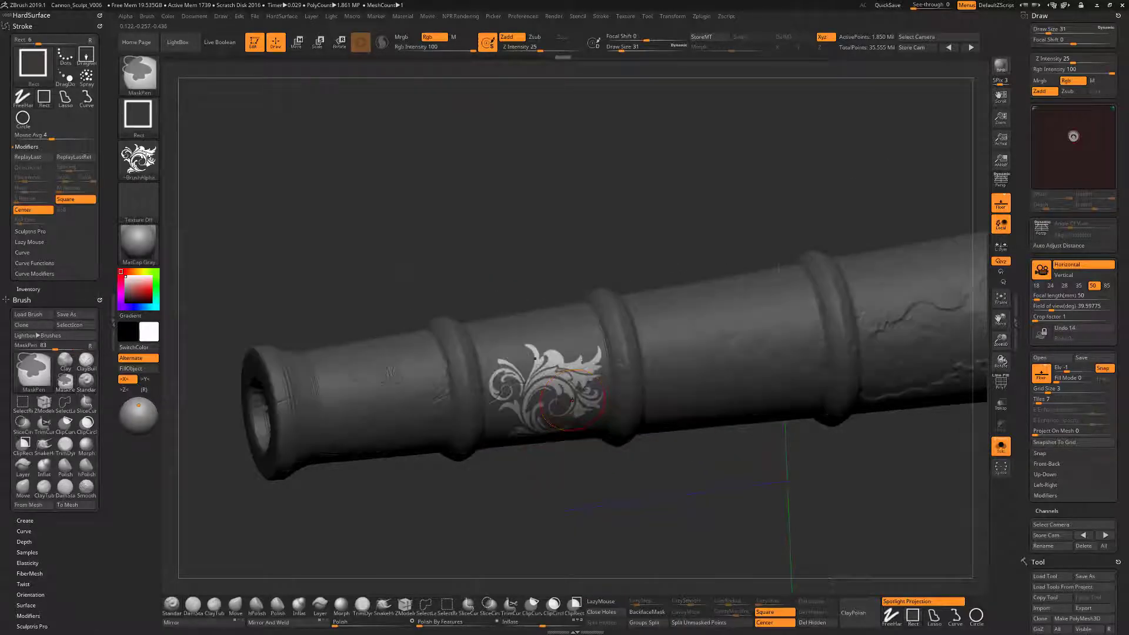
pyautogui.moveTo(625, 461); pyautogui.dragTo(650, 504)
pyautogui.keyDown('ctrl'); pyautogui.click(677, 517); pyautogui.keyUp('ctrl')
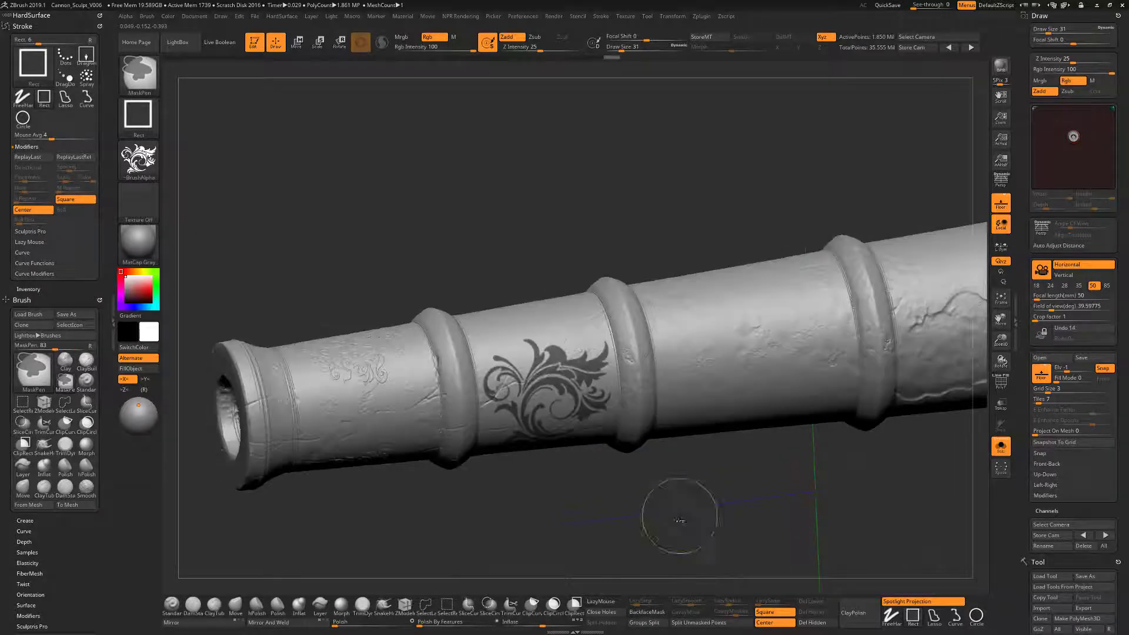
pyautogui.keyDown('ctrl'); pyautogui.click(680, 521); pyautogui.keyUp('ctrl')
pyautogui.moveTo(708, 516)
pyautogui.keyDown('alt'); pyautogui.mouseDown()
pyautogui.moveTo(700, 479)
pyautogui.moveTo(682, 492)
pyautogui.moveTo(687, 520)
pyautogui.mouseUp(); pyautogui.keyUp('alt')
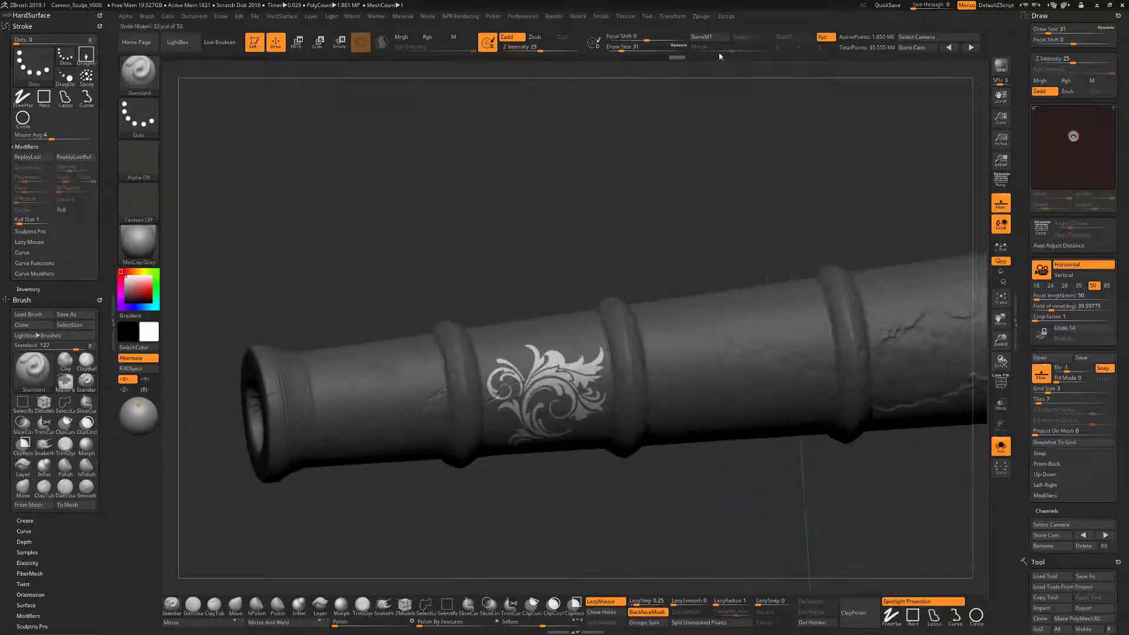
pyautogui.click(705, 38)
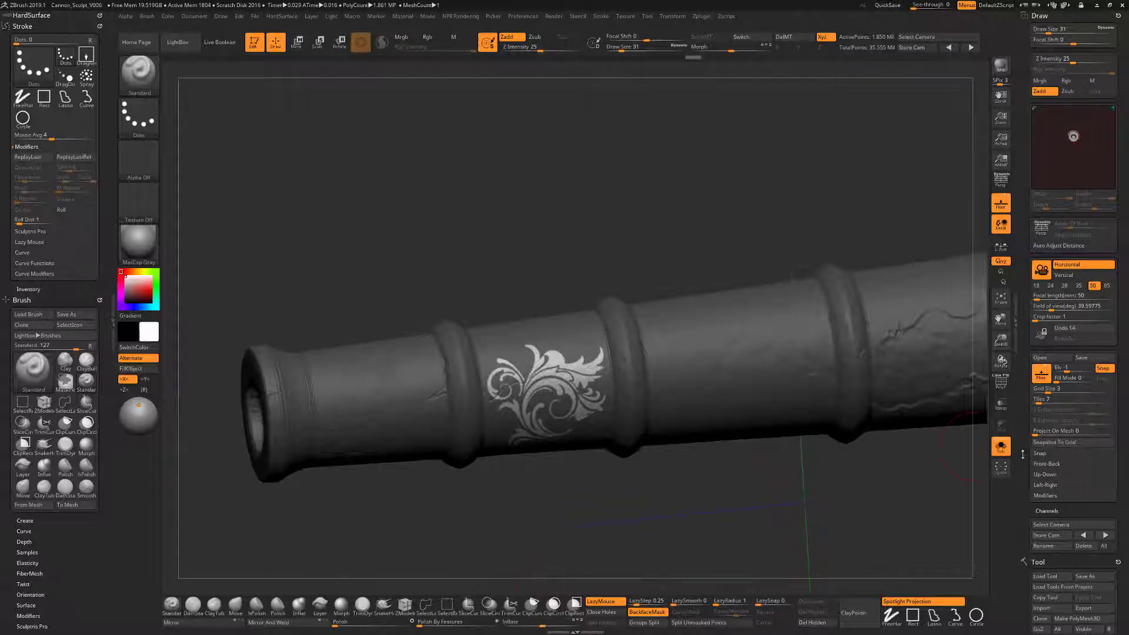
pyautogui.moveTo(1027, 450)
pyautogui.mouseDown()
pyautogui.moveTo(1027, 319)
pyautogui.moveTo(1026, 451)
pyautogui.mouseUp()
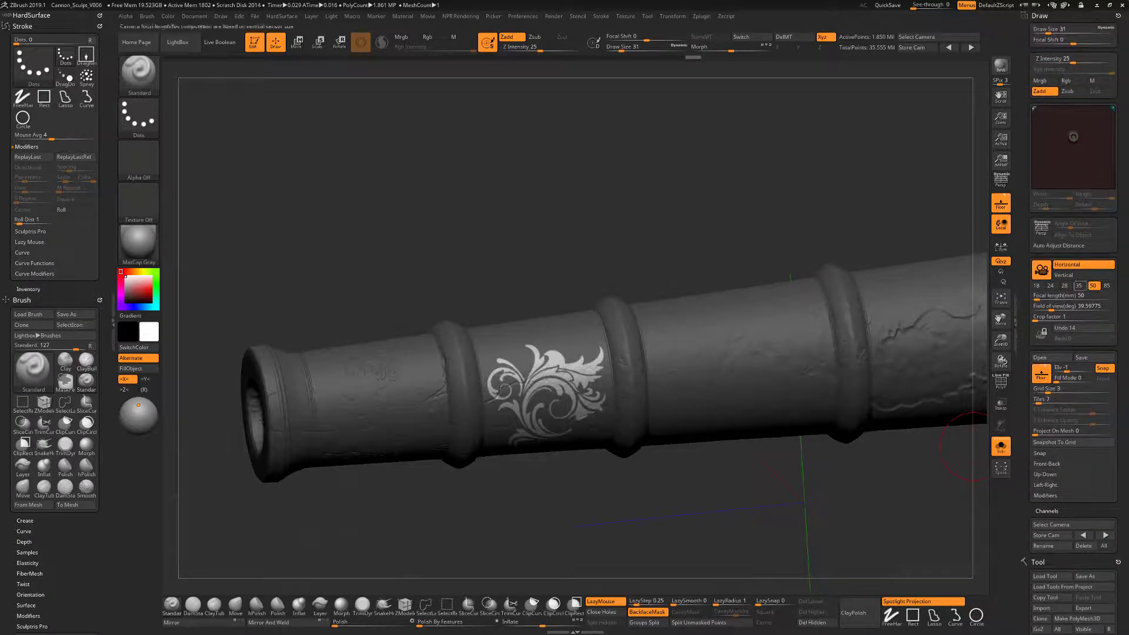
# Inflate the unmasked floral scroll on the barrel by 1 using Deformation, and clear the mask.
pyautogui.click(1038, 16)
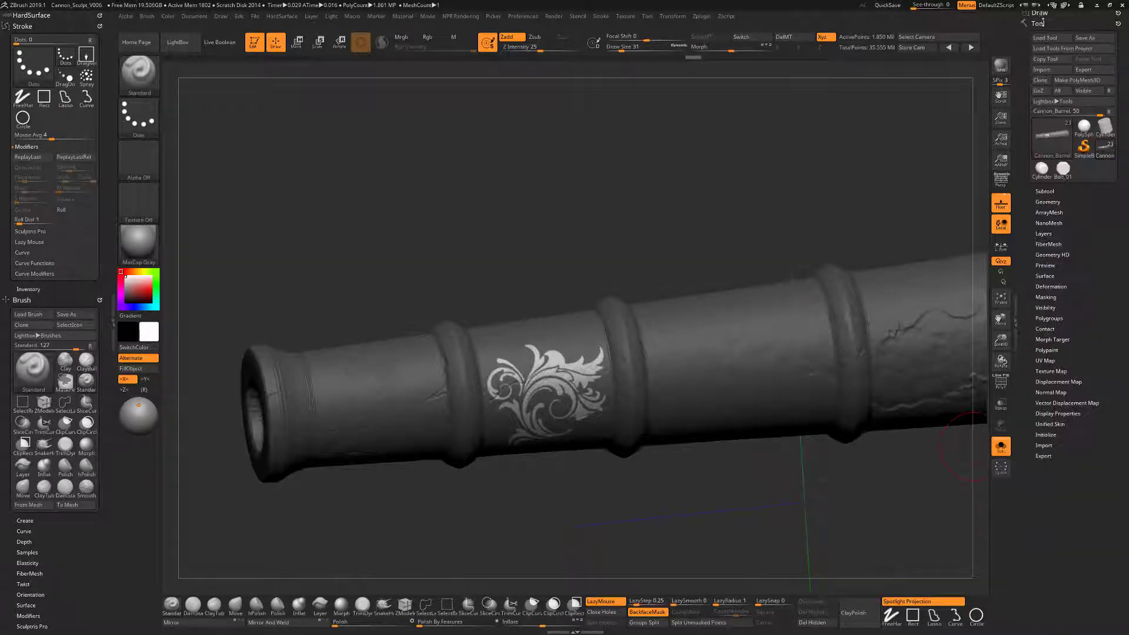
pyautogui.click(1054, 287)
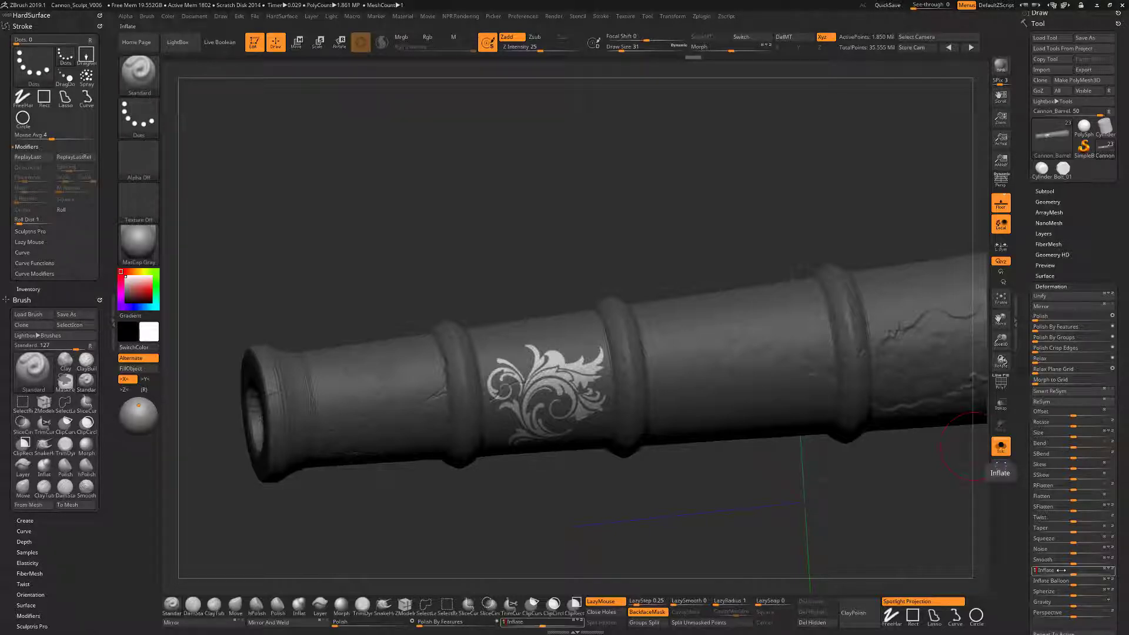
pyautogui.moveTo(1061, 570); pyautogui.dragTo(1062, 570)
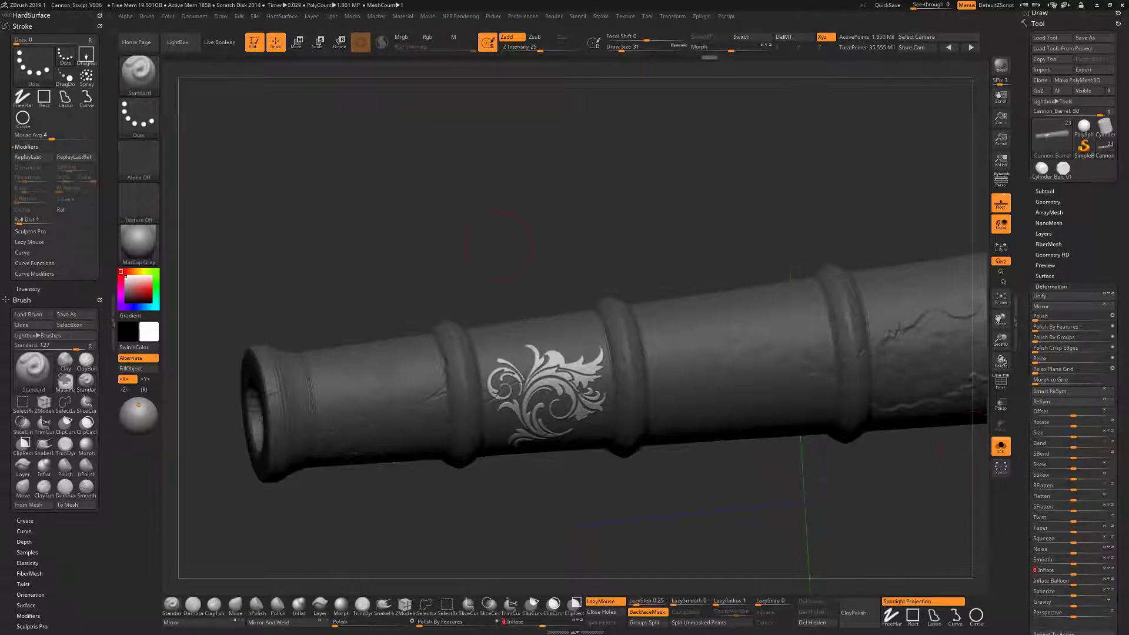
pyautogui.moveTo(498, 246); pyautogui.dragTo(581, 262)
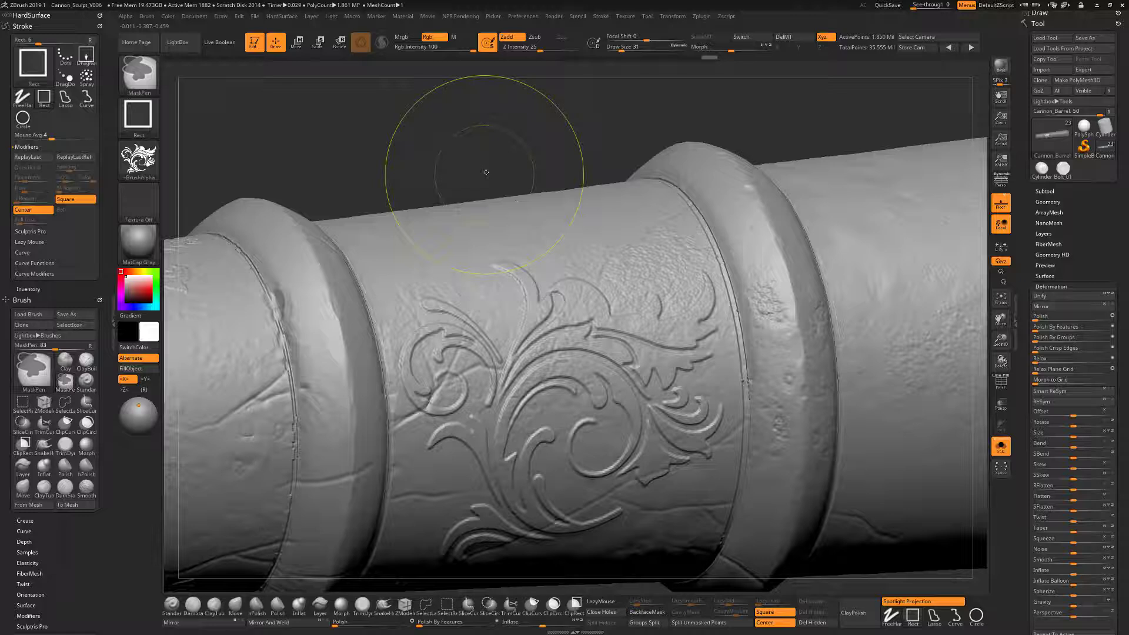
pyautogui.keyDown('ctrl'); pyautogui.moveTo(536, 131); pyautogui.dragTo(478, 155); pyautogui.keyUp('ctrl')
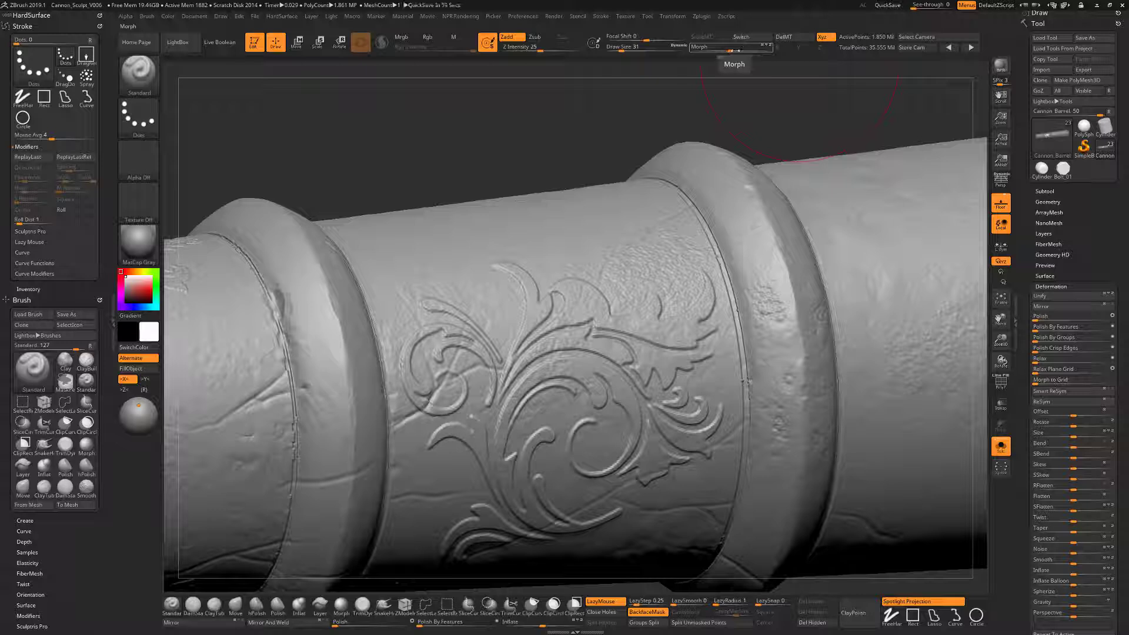
# Blend the inflated scroll partway toward the stored morph target to soften its relief.
pyautogui.moveTo(732, 51)
pyautogui.mouseDown()
pyautogui.moveTo(703, 51)
pyautogui.moveTo(776, 51)
pyautogui.moveTo(748, 49)
pyautogui.moveTo(760, 51)
pyautogui.mouseUp()
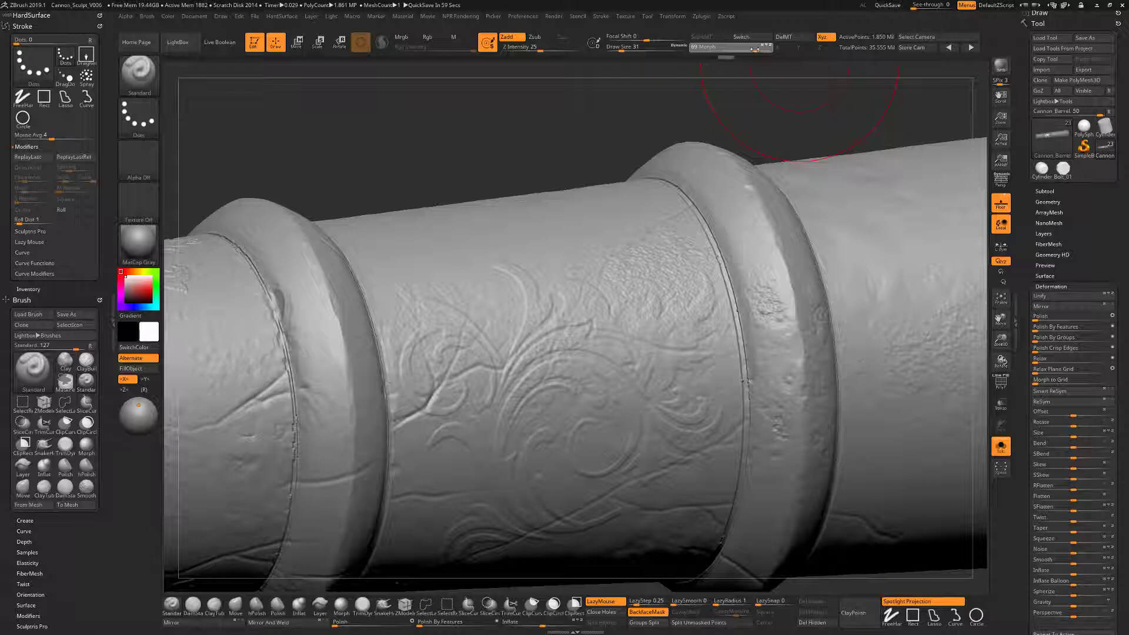
pyautogui.moveTo(752, 46); pyautogui.dragTo(476, 117)
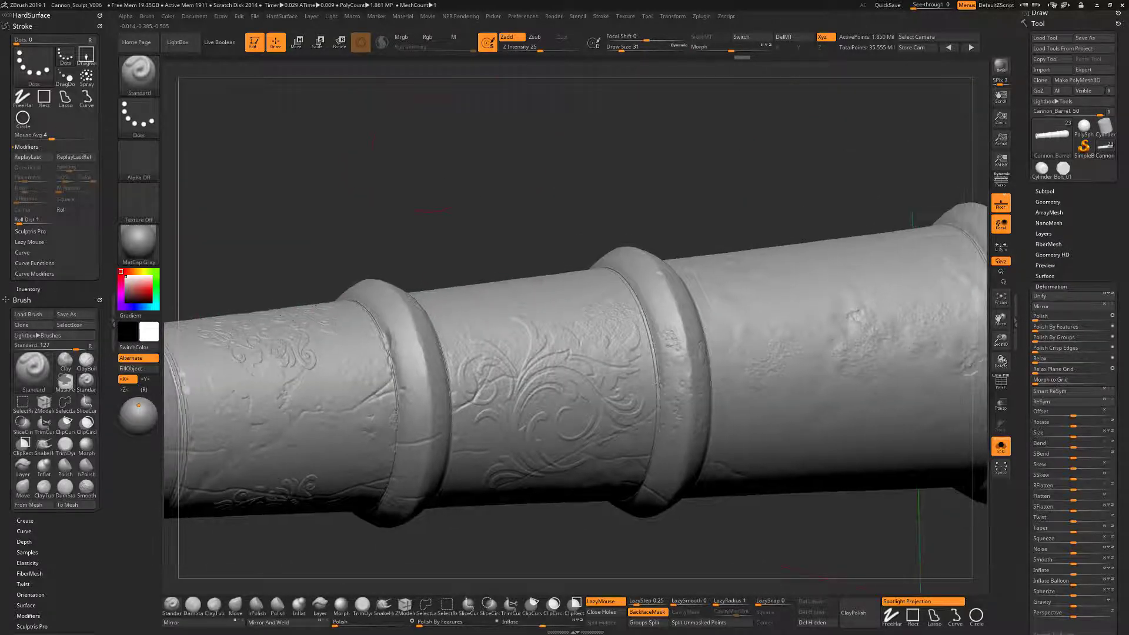
# Mask two square floral scrolls side by side low on the barrel section between the second and third rings, and invert the mask.
pyautogui.moveTo(532, 218)
pyautogui.mouseDown()
pyautogui.moveTo(494, 225)
pyautogui.moveTo(520, 225)
pyautogui.moveTo(510, 217)
pyautogui.mouseUp()
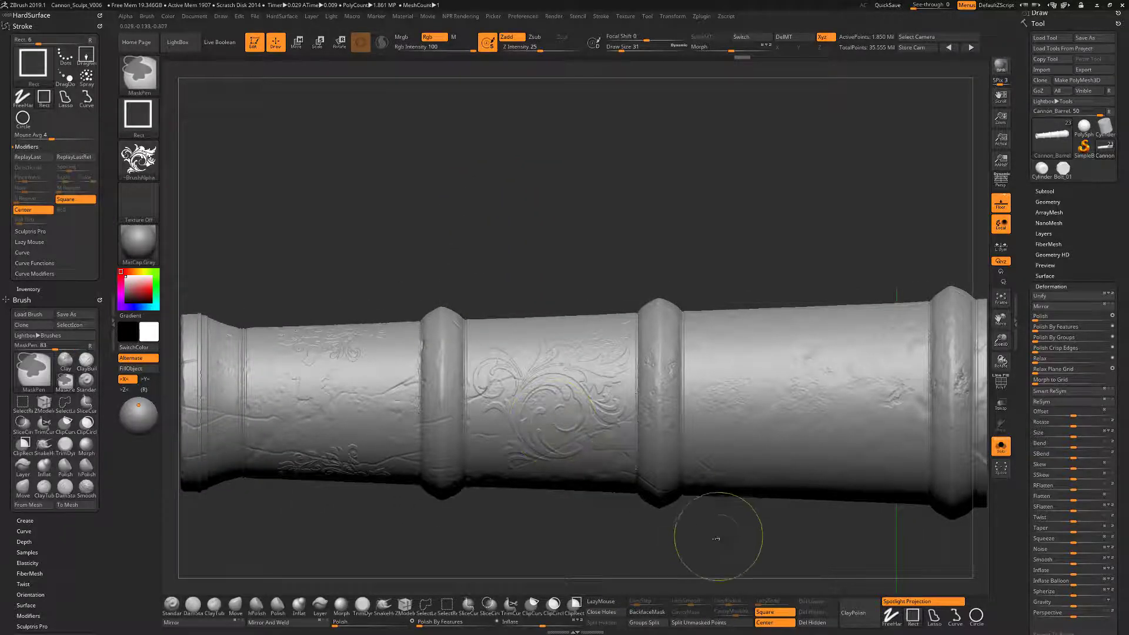
pyautogui.keyDown('ctrl'); pyautogui.moveTo(711, 537); pyautogui.dragTo(800, 453); pyautogui.keyUp('ctrl')
pyautogui.keyDown('ctrl'); pyautogui.moveTo(803, 536); pyautogui.dragTo(946, 469); pyautogui.keyUp('ctrl')
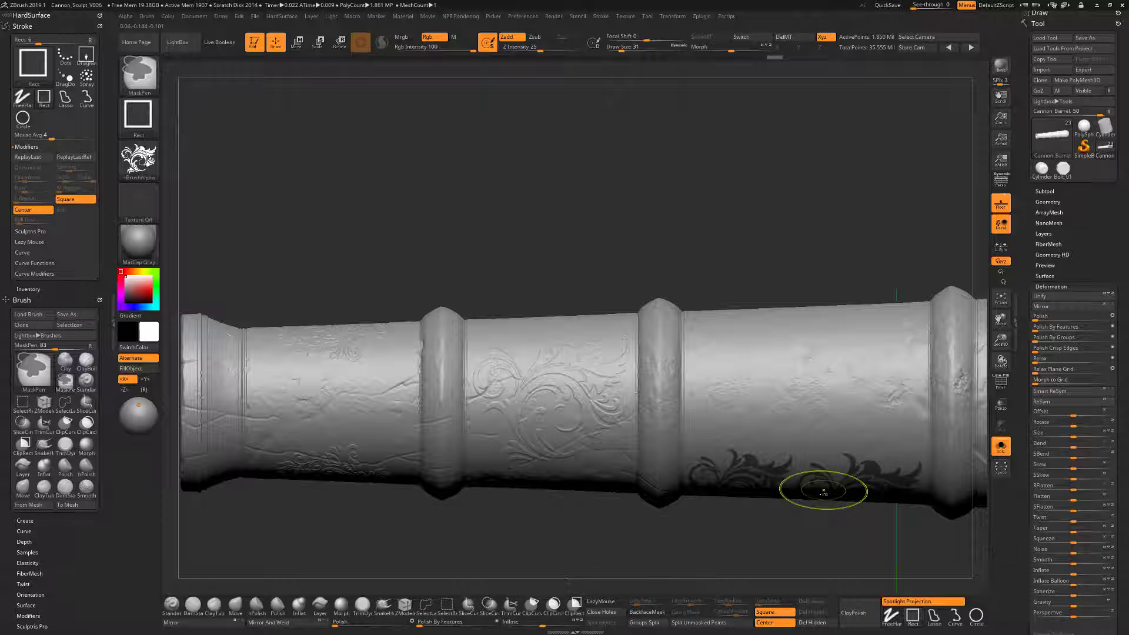
pyautogui.hotkey('ctrl', 'i')
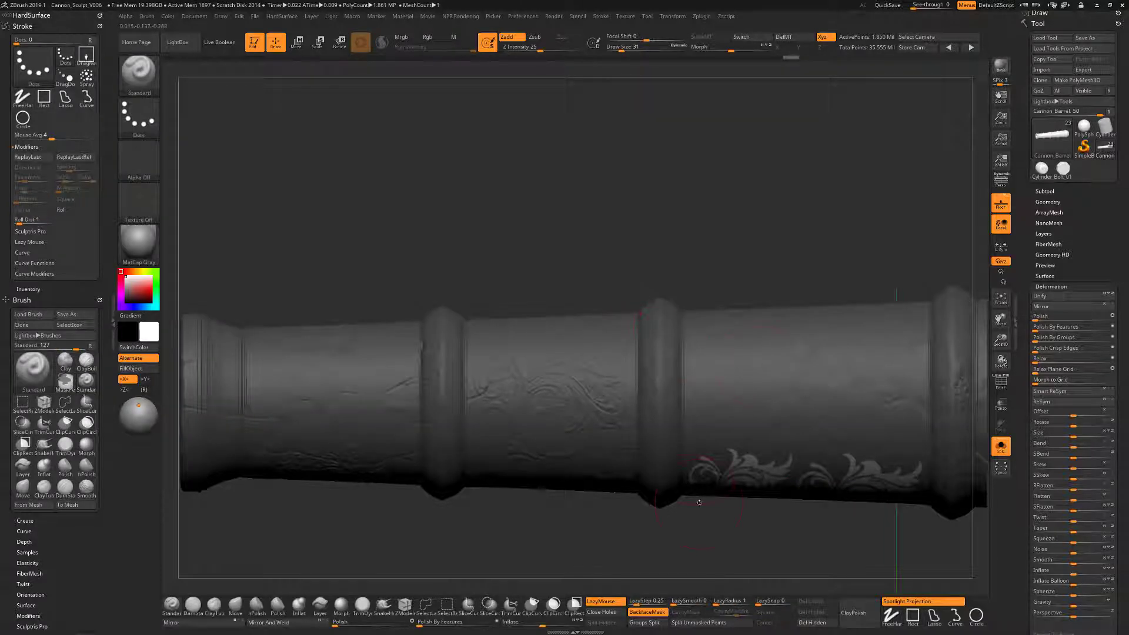
# Turn off the MaskPen brush's alpha and set its stroke to DragRect.
pyautogui.keyDown('ctrl'); pyautogui.click(144, 164); pyautogui.keyUp('ctrl')
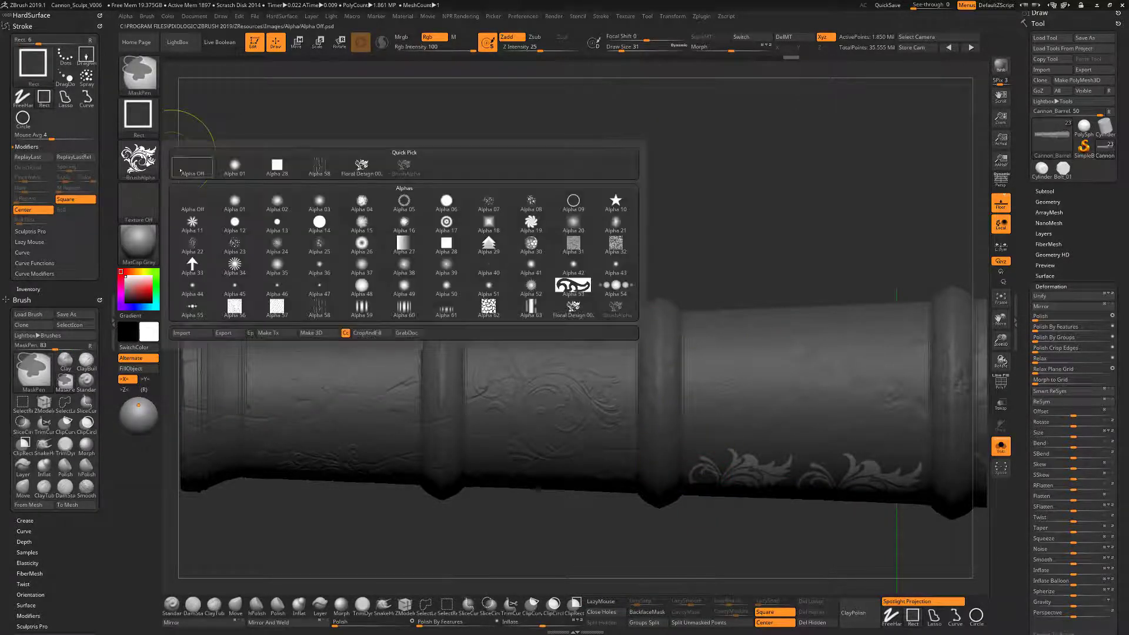
pyautogui.keyDown('ctrl'); pyautogui.click(198, 206); pyautogui.keyUp('ctrl')
pyautogui.keyDown('ctrl'); pyautogui.click(149, 122); pyautogui.keyUp('ctrl')
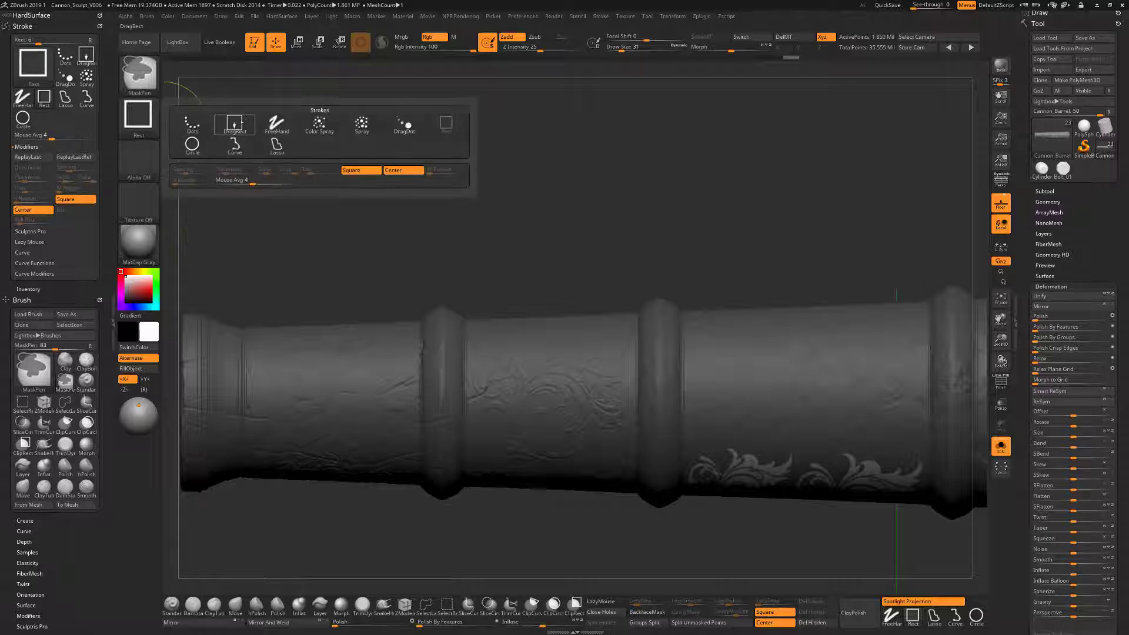
pyautogui.keyDown('ctrl'); pyautogui.click(237, 125); pyautogui.keyUp('ctrl')
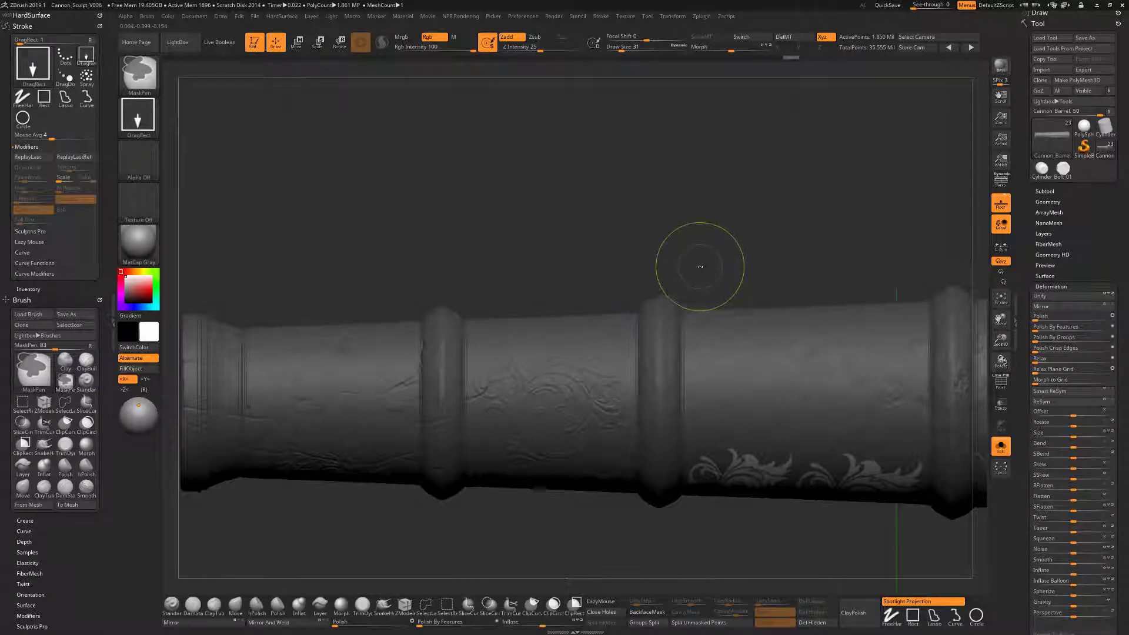
# Trim the outer edges of the two scrolls and unmask a thin line across the barrel just inside each neighbouring ring.
pyautogui.moveTo(589, 206)
pyautogui.keyDown('ctrl'); pyautogui.mouseDown()
pyautogui.moveTo(662, 534)
pyautogui.moveTo(711, 559)
pyautogui.moveTo(708, 547)
pyautogui.mouseUp(); pyautogui.keyUp('ctrl')
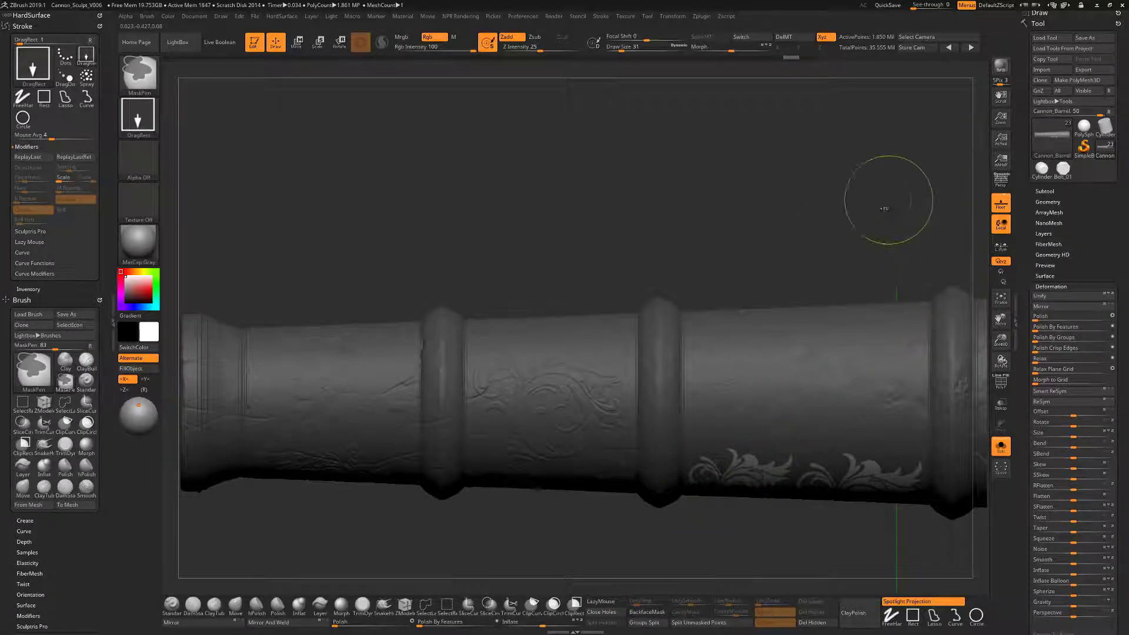
pyautogui.moveTo(915, 211)
pyautogui.keyDown('ctrl'); pyautogui.mouseDown()
pyautogui.moveTo(916, 248)
pyautogui.moveTo(940, 291)
pyautogui.moveTo(924, 286)
pyautogui.moveTo(938, 373)
pyautogui.mouseUp(); pyautogui.keyUp('ctrl')
pyautogui.keyDown('ctrl'); pyautogui.moveTo(958, 536); pyautogui.dragTo(955, 538); pyautogui.keyUp('ctrl')
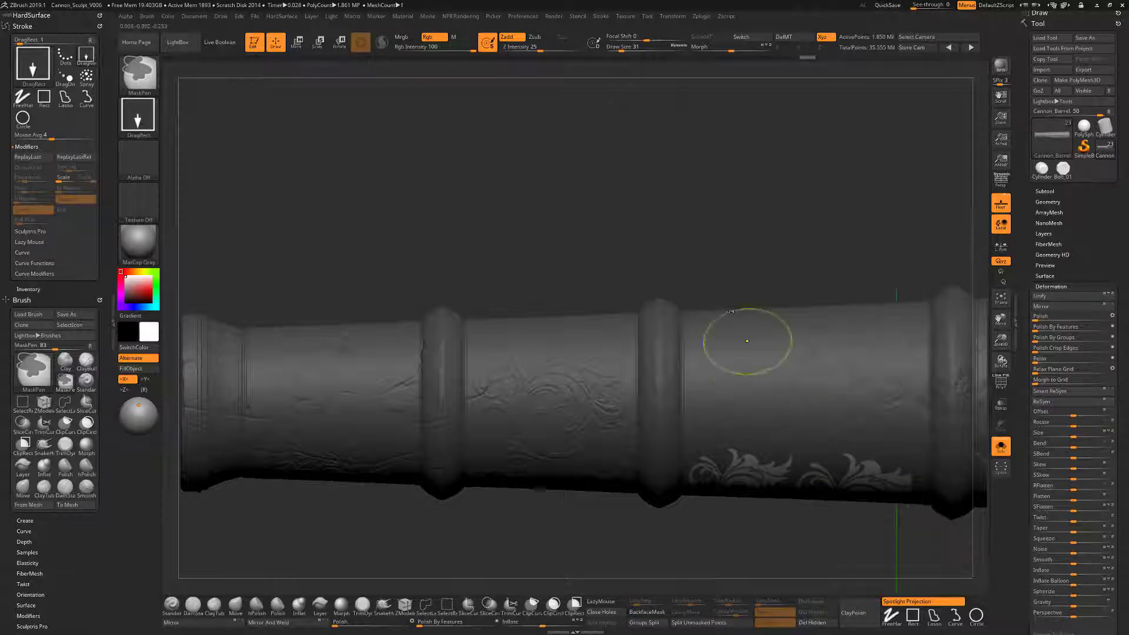
pyautogui.keyDown('ctrl'); pyautogui.moveTo(648, 228); pyautogui.dragTo(703, 535); pyautogui.keyUp('ctrl')
pyautogui.keyDown('ctrl'); pyautogui.moveTo(707, 217); pyautogui.dragTo(699, 524); pyautogui.keyUp('ctrl')
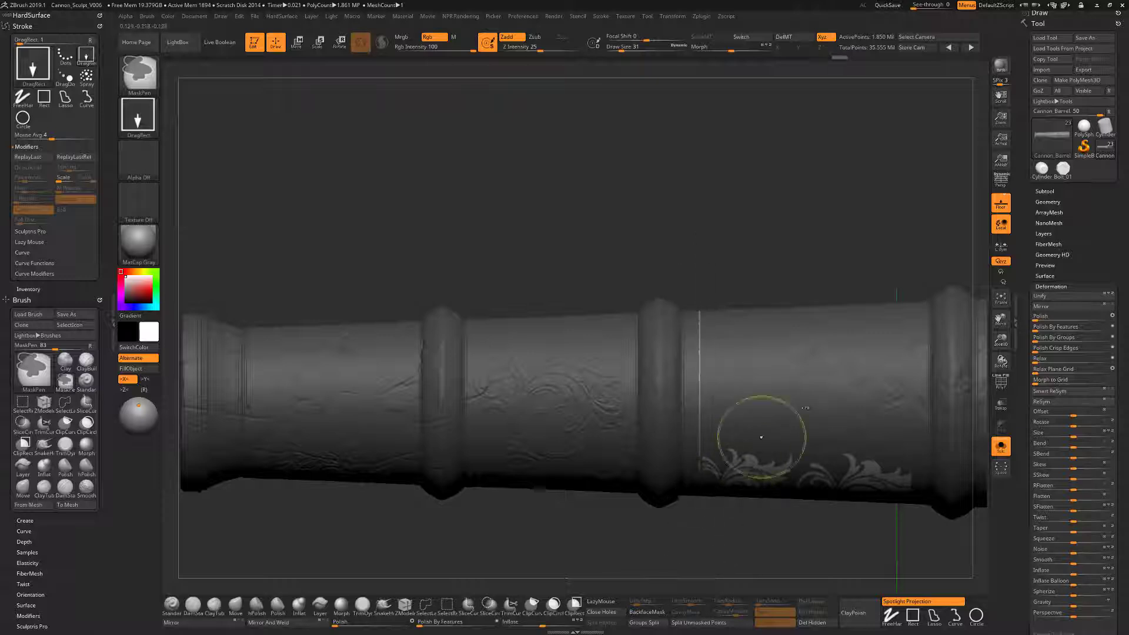
pyautogui.moveTo(944, 240)
pyautogui.keyDown('ctrl'); pyautogui.mouseDown()
pyautogui.moveTo(907, 390)
pyautogui.moveTo(936, 414)
pyautogui.moveTo(918, 428)
pyautogui.moveTo(927, 434)
pyautogui.moveTo(908, 480)
pyautogui.moveTo(917, 517)
pyautogui.moveTo(931, 519)
pyautogui.moveTo(914, 530)
pyautogui.mouseUp(); pyautogui.keyUp('ctrl')
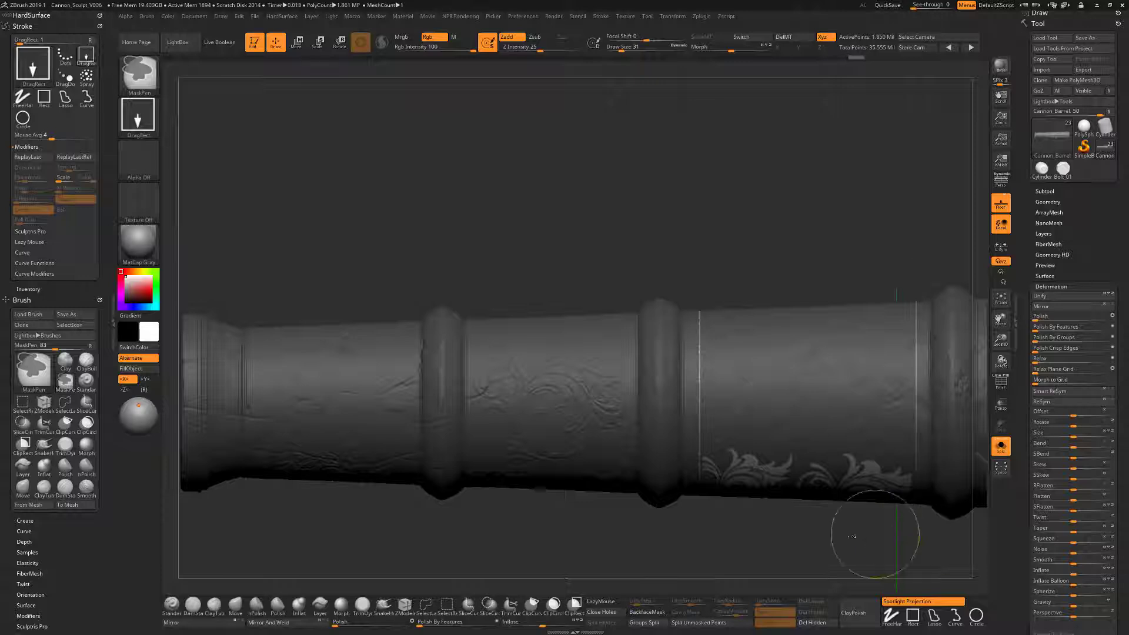
# Inflate the unmasked double scroll and ring lines on the third barrel section, and clear the mask.
pyautogui.moveTo(816, 546)
pyautogui.mouseDown()
pyautogui.moveTo(807, 495)
pyautogui.moveTo(908, 390)
pyautogui.mouseUp()
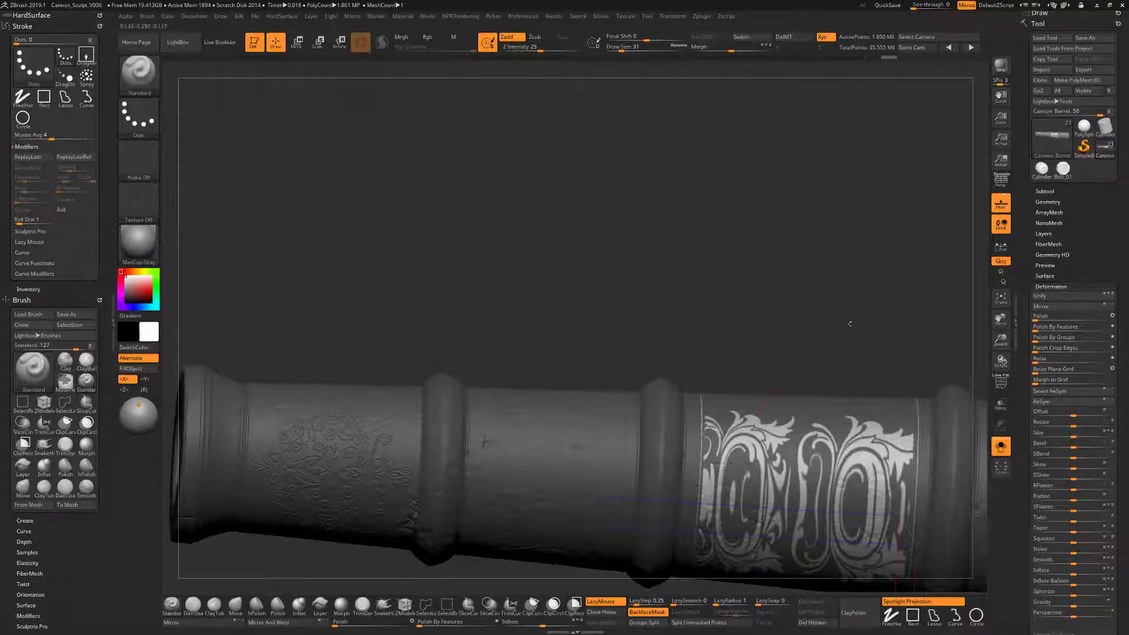
pyautogui.moveTo(851, 320); pyautogui.dragTo(844, 342)
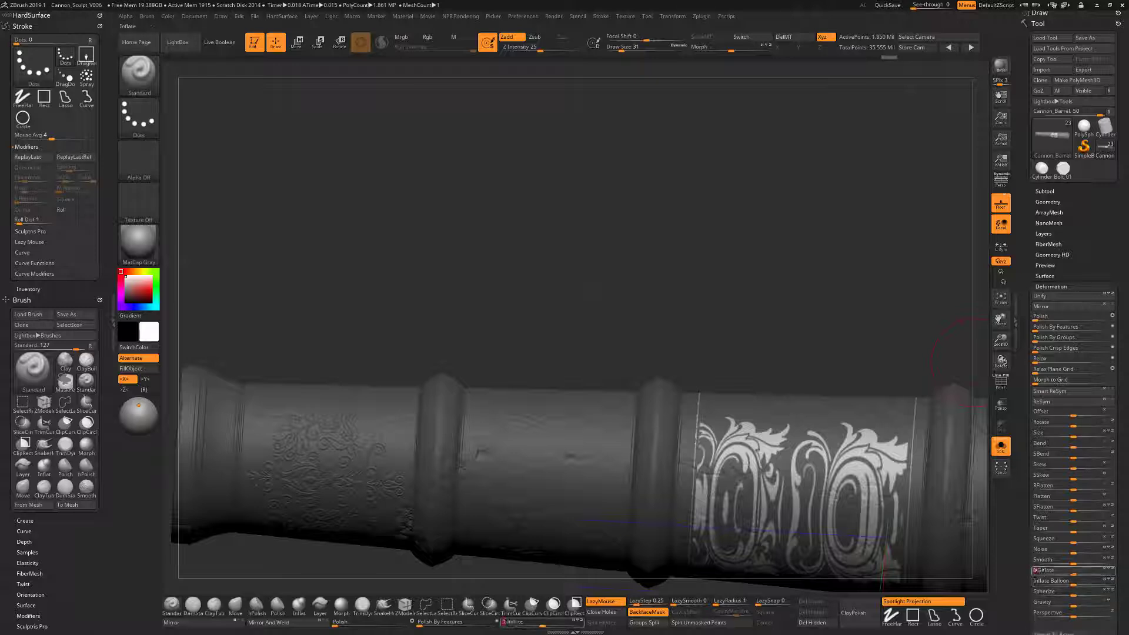
pyautogui.press('Return')
pyautogui.moveTo(641, 273)
pyautogui.mouseDown()
pyautogui.moveTo(776, 221)
pyautogui.moveTo(717, 293)
pyautogui.moveTo(775, 253)
pyautogui.moveTo(711, 200)
pyautogui.moveTo(759, 258)
pyautogui.moveTo(731, 73)
pyautogui.mouseUp()
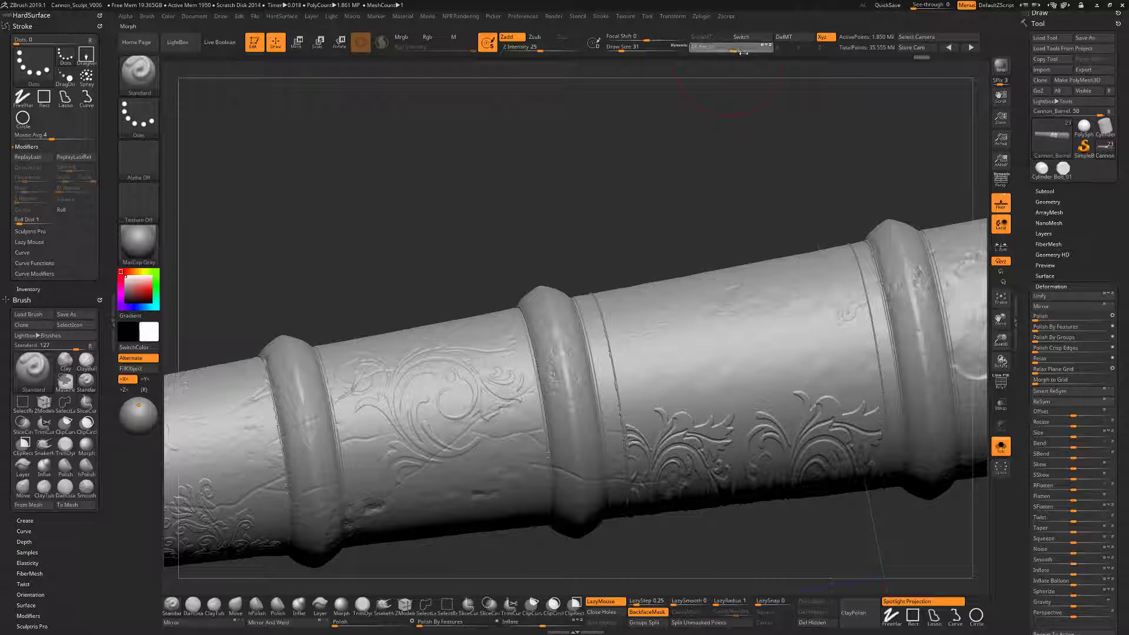
pyautogui.moveTo(744, 52); pyautogui.dragTo(754, 53)
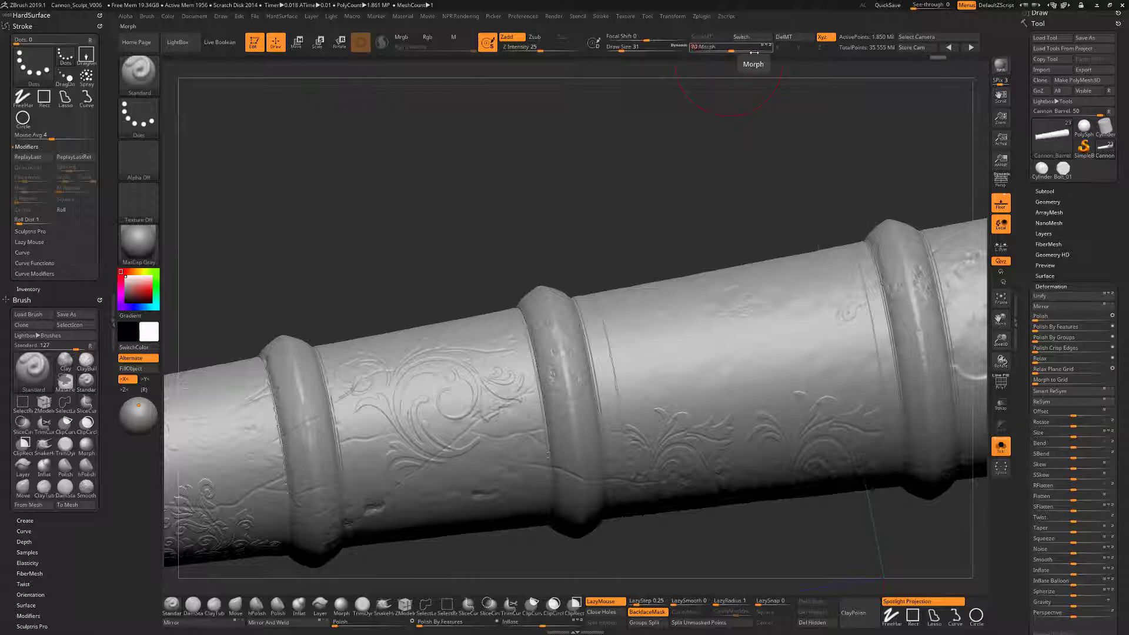
pyautogui.hotkey('ctrl', 'z')
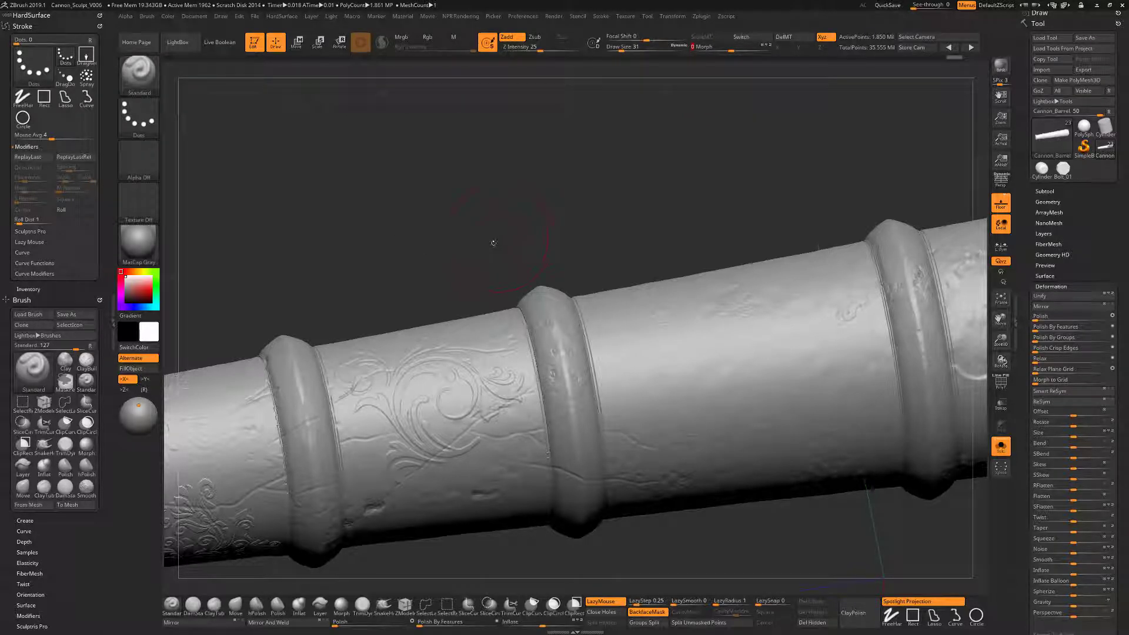
pyautogui.hotkey('ctrl', 'shift', 'z')
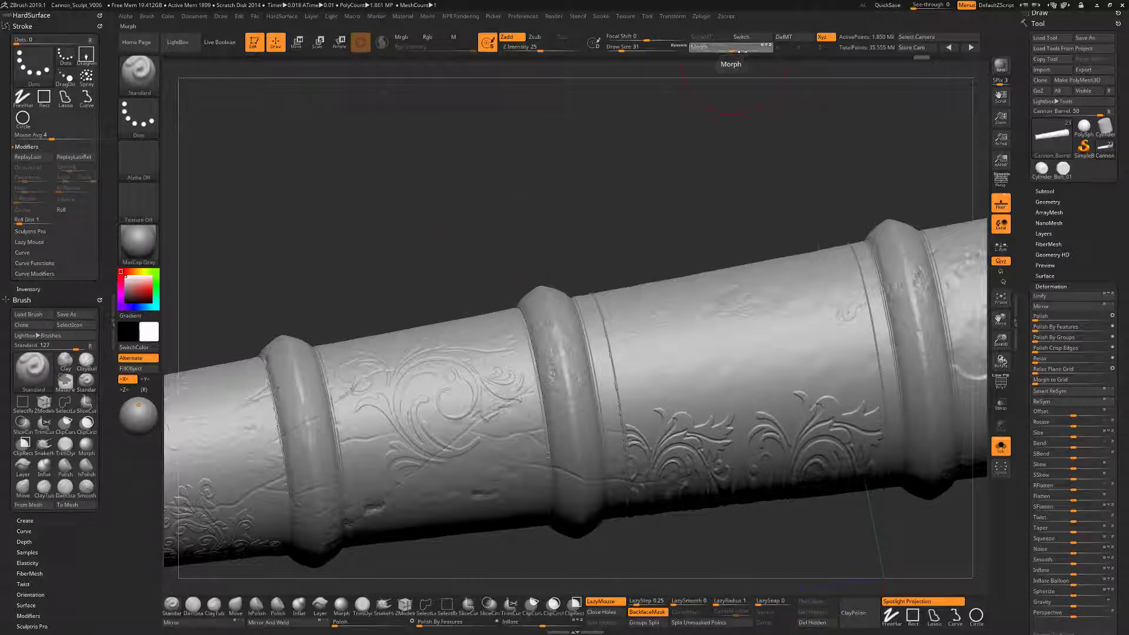
# Morph the double scroll and border lines partway toward the stored target, and turn perspective back on to inspect the barrel.
pyautogui.moveTo(743, 50); pyautogui.dragTo(744, 49)
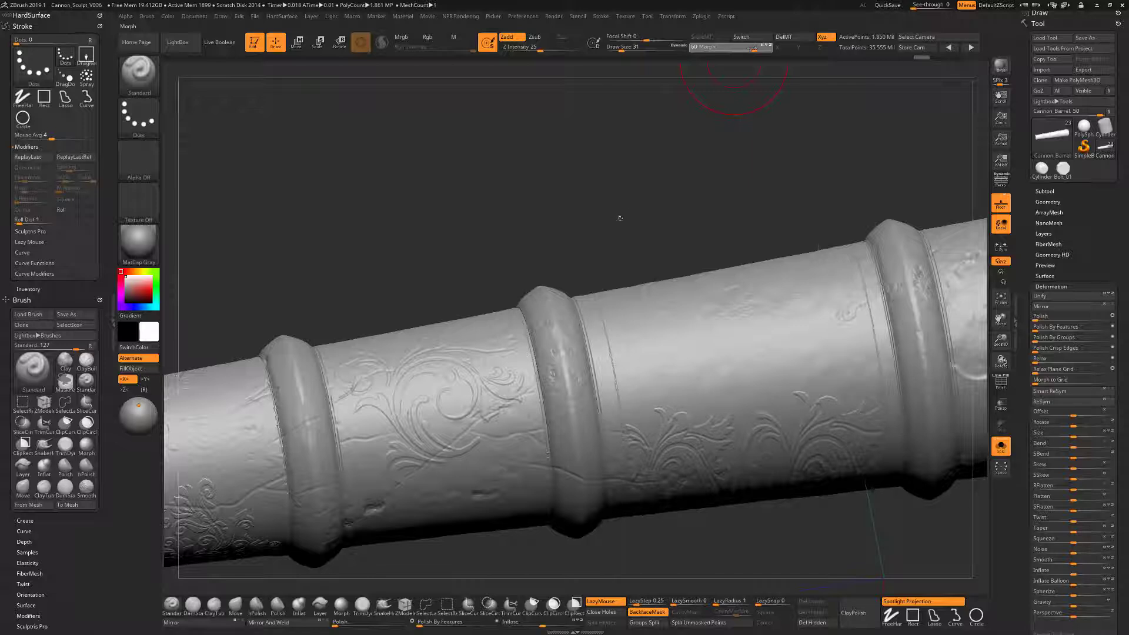
pyautogui.moveTo(657, 194)
pyautogui.mouseDown()
pyautogui.moveTo(665, 184)
pyautogui.moveTo(673, 200)
pyautogui.moveTo(667, 189)
pyautogui.mouseUp()
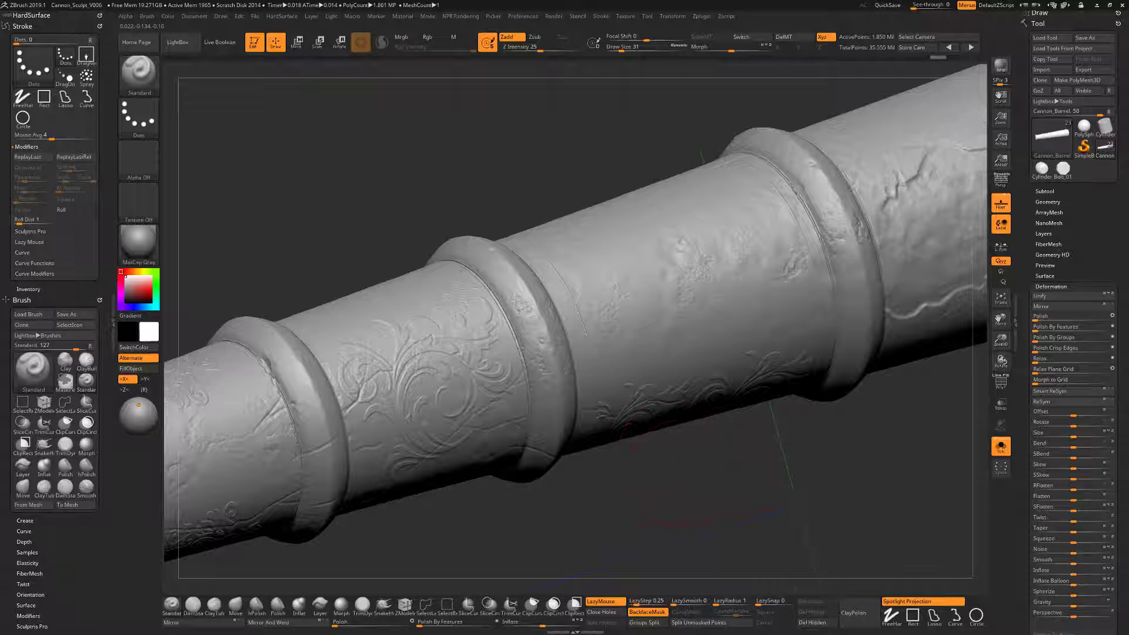
pyautogui.moveTo(650, 438); pyautogui.dragTo(664, 427)
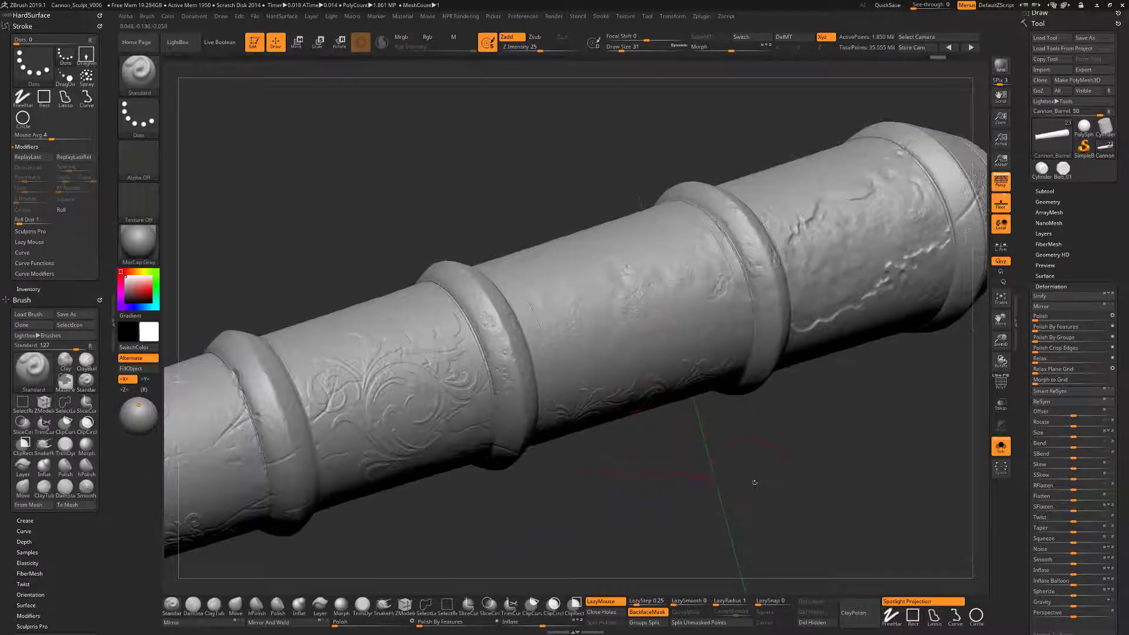
pyautogui.moveTo(755, 482); pyautogui.dragTo(623, 493)
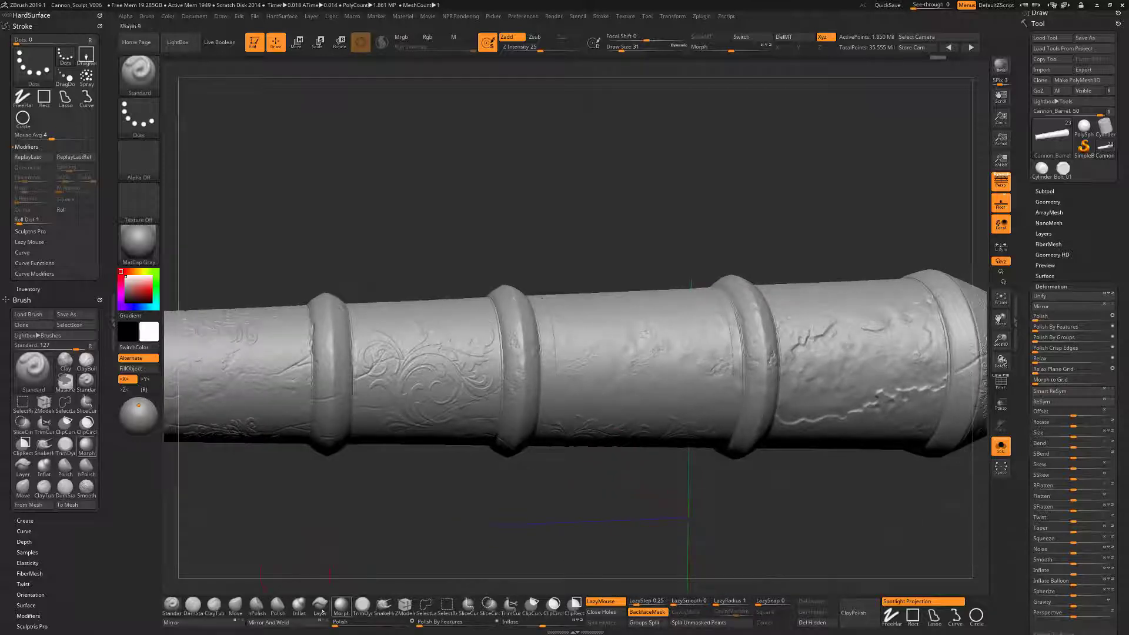
# Give the Standard brush the DragRect stroke and the floral scroll alpha.
pyautogui.click(296, 611)
pyautogui.press('b')
pyautogui.click(138, 118)
pyautogui.click(234, 125)
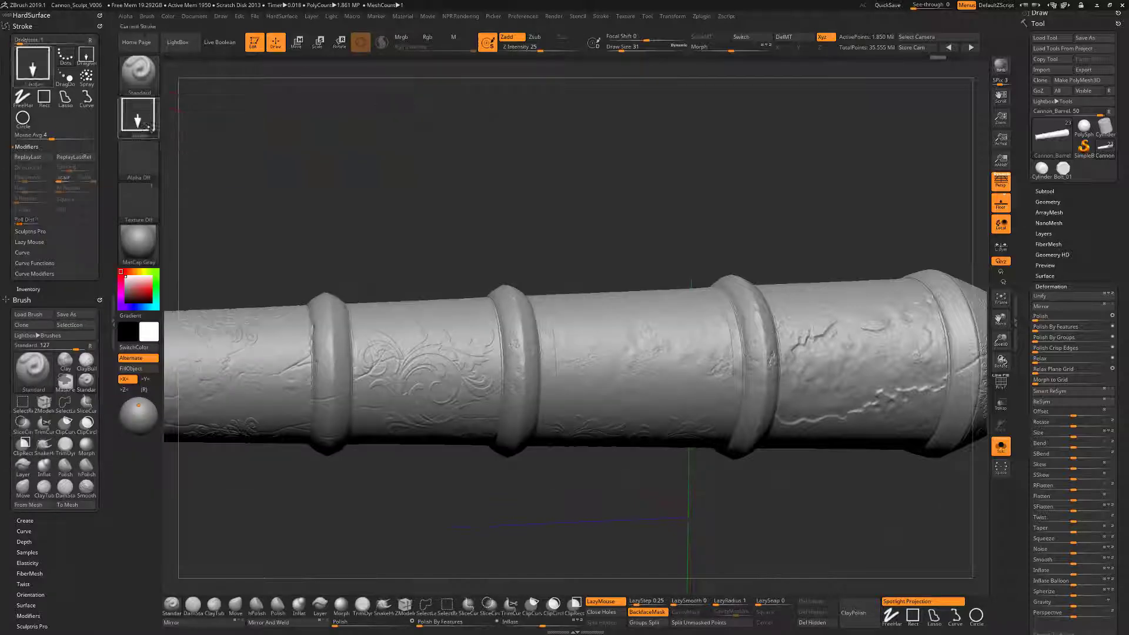
pyautogui.click(149, 167)
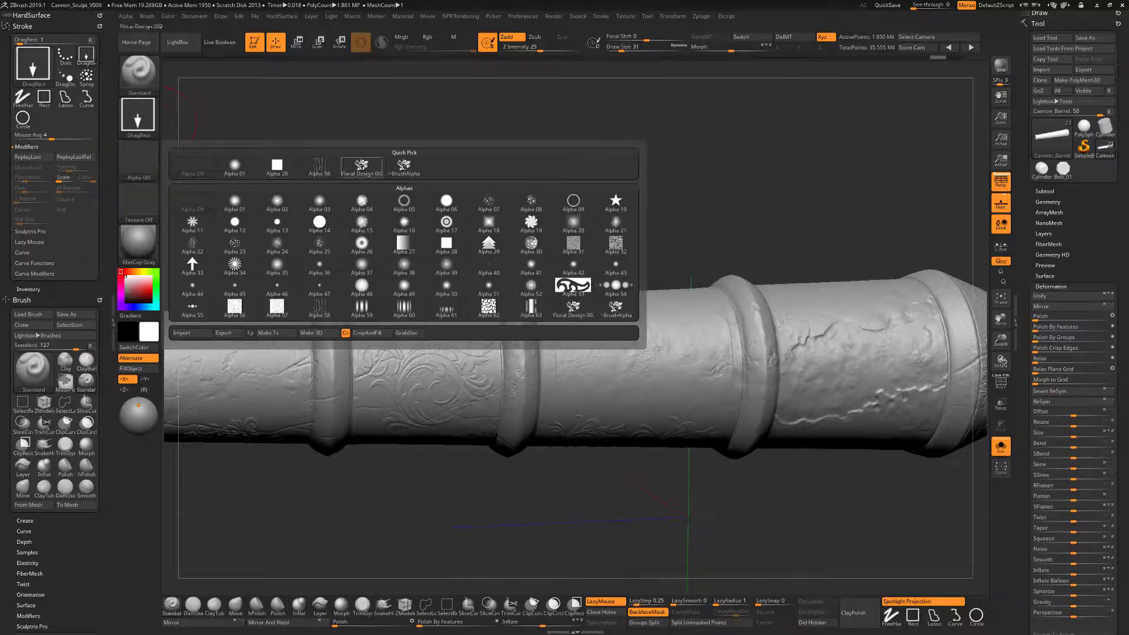
pyautogui.click(404, 166)
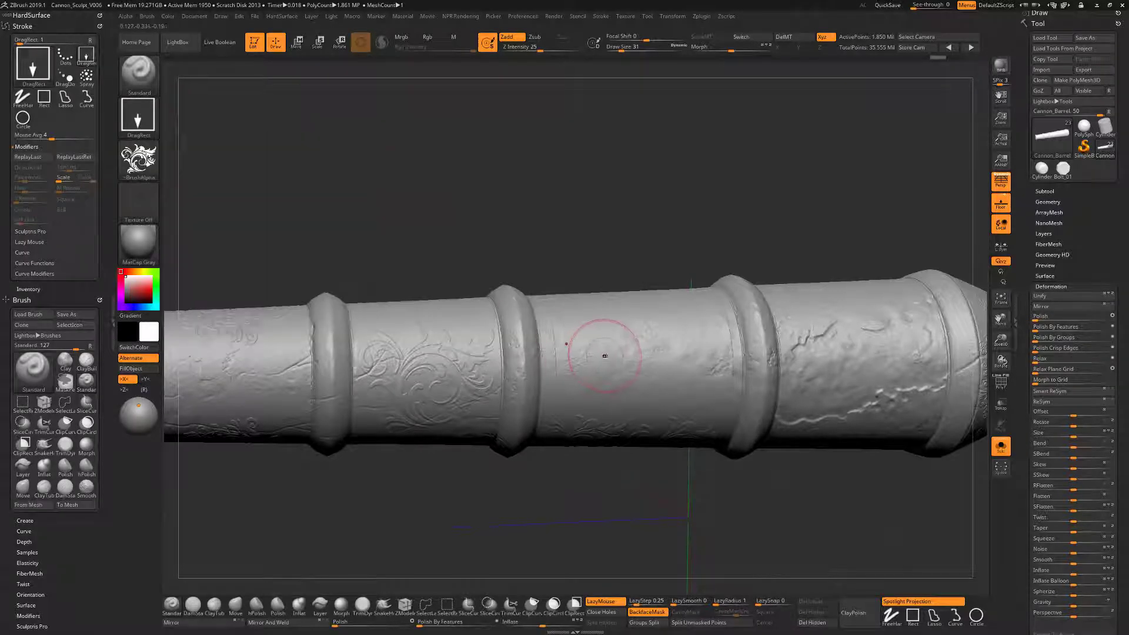
# Set Z Intensity to 16, try stamping the floral scroll on the third barrel section, and undo the stamp.
pyautogui.press('u')
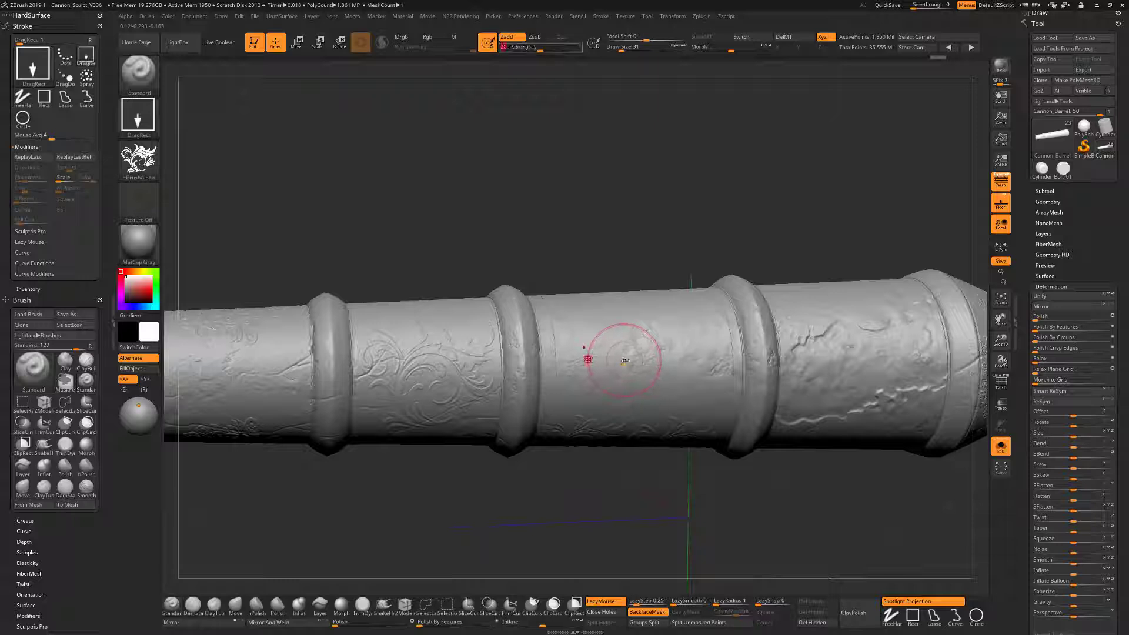
pyautogui.moveTo(625, 361); pyautogui.dragTo(615, 356)
pyautogui.moveTo(615, 240)
pyautogui.mouseDown()
pyautogui.moveTo(606, 277)
pyautogui.moveTo(615, 359)
pyautogui.moveTo(588, 364)
pyautogui.mouseUp()
pyautogui.hotkey('ctrl', 'z')
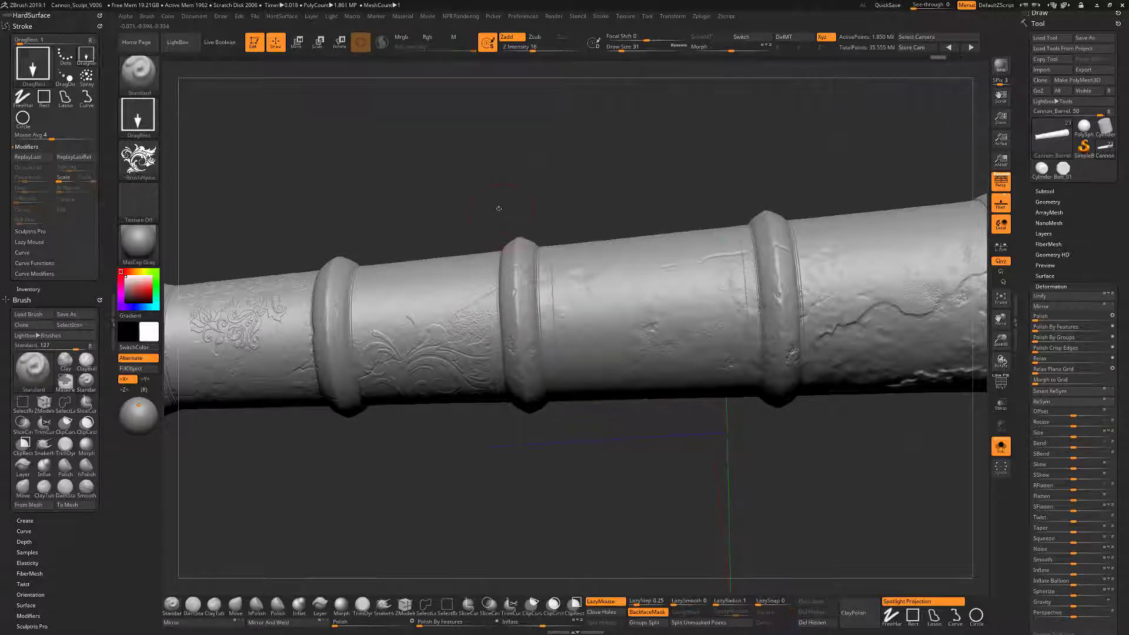
# Switch the sculpting brush to Layer.
pyautogui.press('b')
pyautogui.press('h')
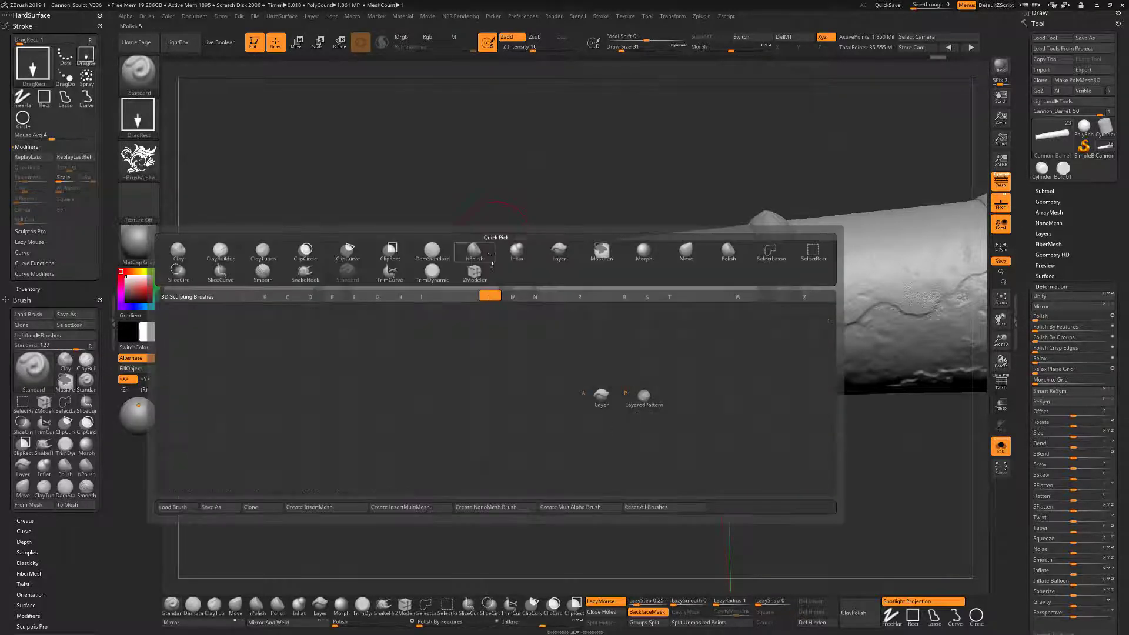
pyautogui.press('b')
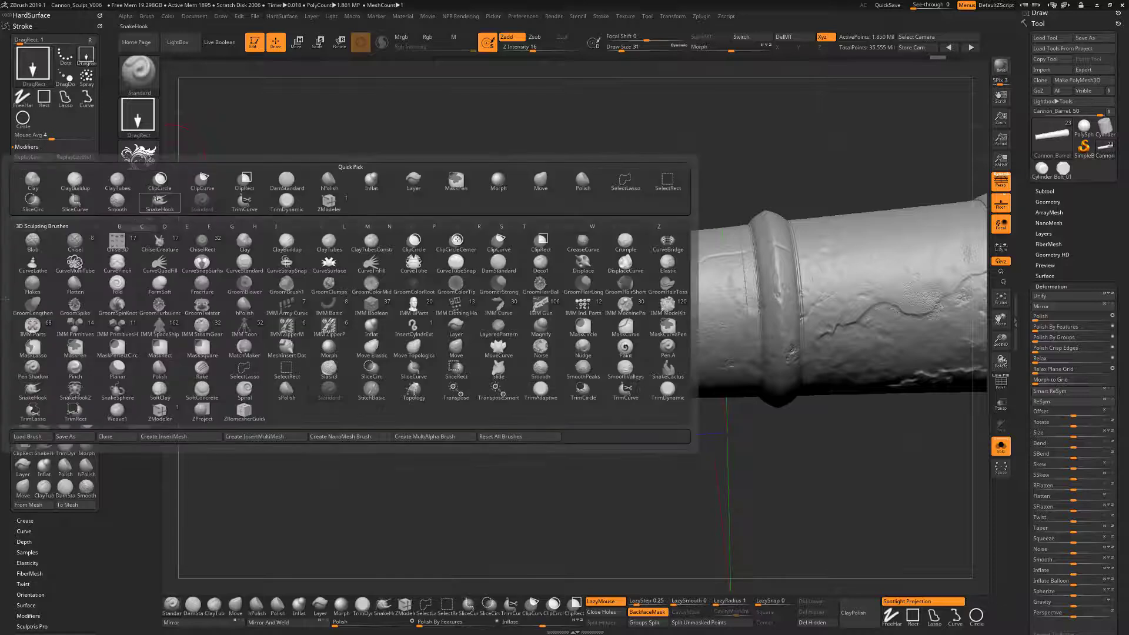
pyautogui.press('l')
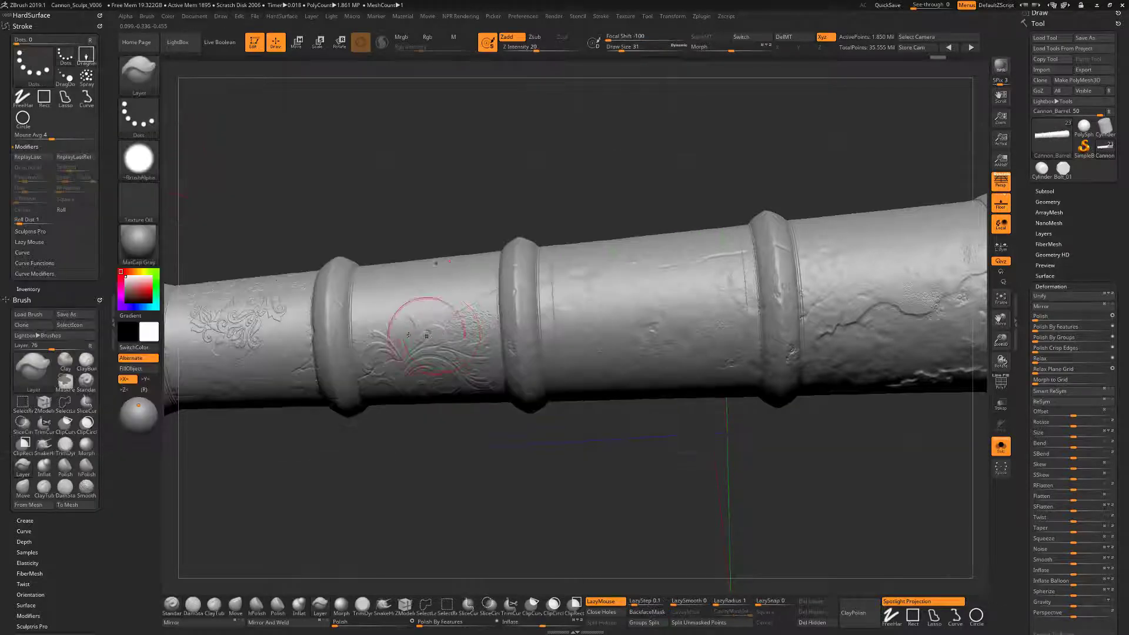
# Give the Layer brush the DragRect stroke and the floral design alpha.
pyautogui.click(456, 324)
pyautogui.click(138, 116)
pyautogui.click(234, 124)
pyautogui.click(154, 172)
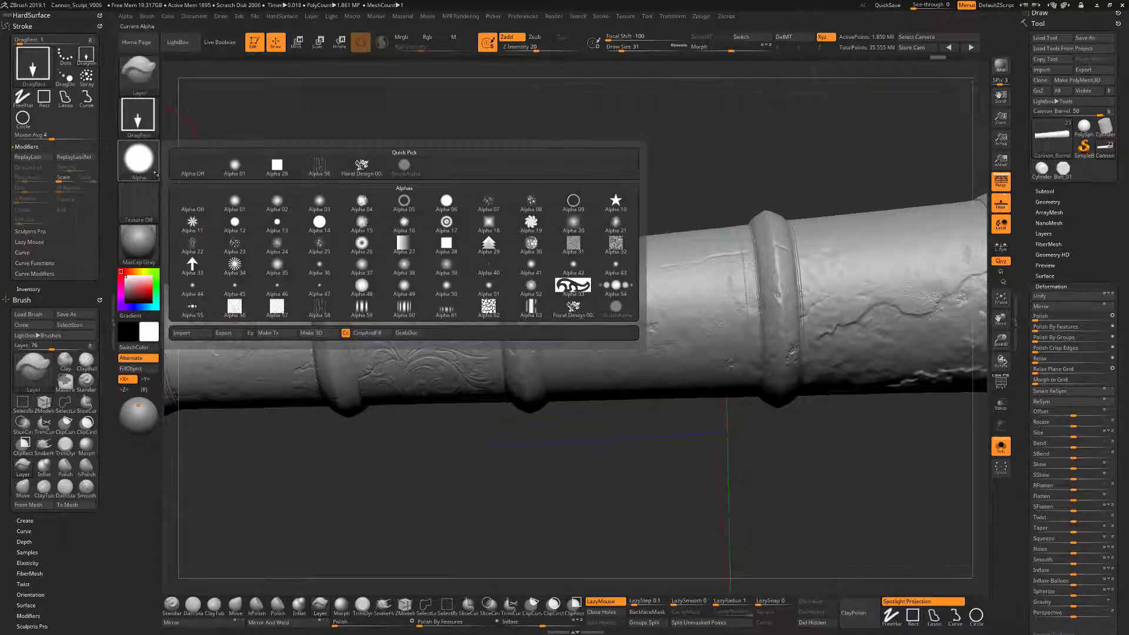
pyautogui.click(361, 165)
pyautogui.moveTo(587, 318); pyautogui.dragTo(592, 363)
pyautogui.press('ctrl')
pyautogui.hotkey('ctrl', 'z')
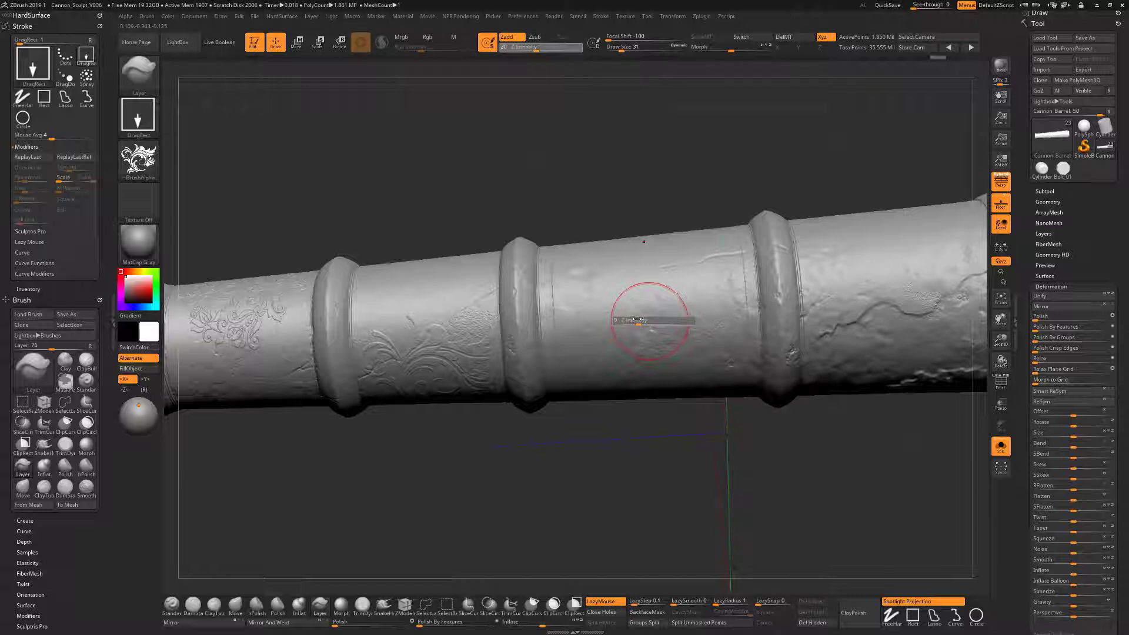
# Set Z Intensity to 9 and stamp floral scrolls of varying size on the third barrel section beside its narrower-end ring.
pyautogui.moveTo(637, 319); pyautogui.dragTo(638, 320)
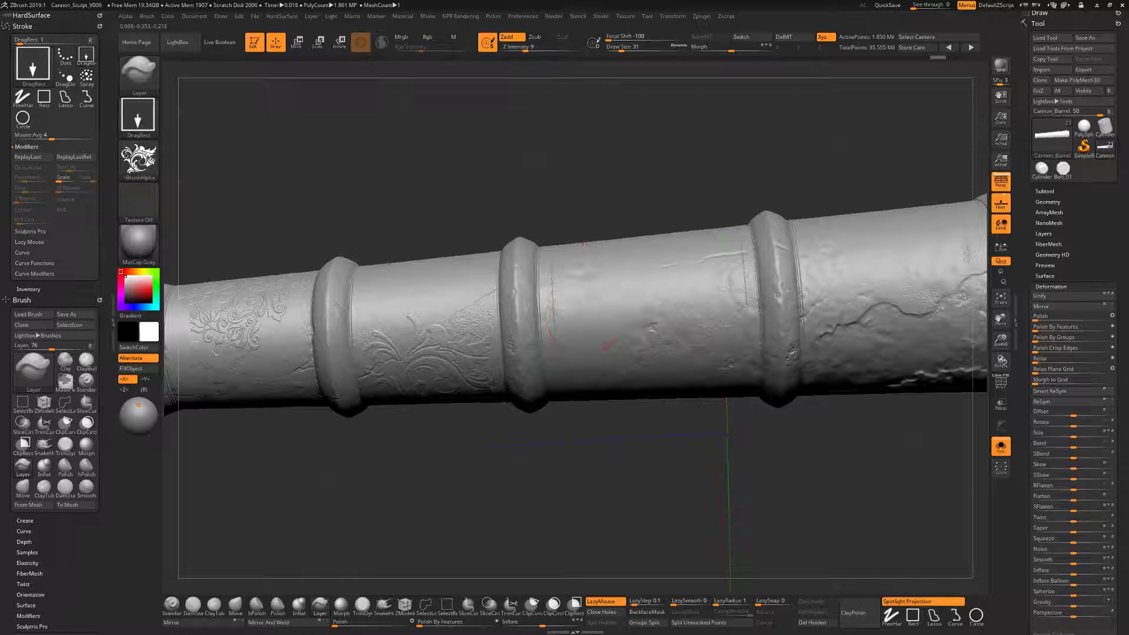
pyautogui.moveTo(609, 346); pyautogui.dragTo(579, 348)
pyautogui.hotkey('ctrl', 'z')
pyautogui.moveTo(611, 276)
pyautogui.mouseDown(button='right')
pyautogui.moveTo(617, 267)
pyautogui.moveTo(600, 304)
pyautogui.mouseUp(button='right')
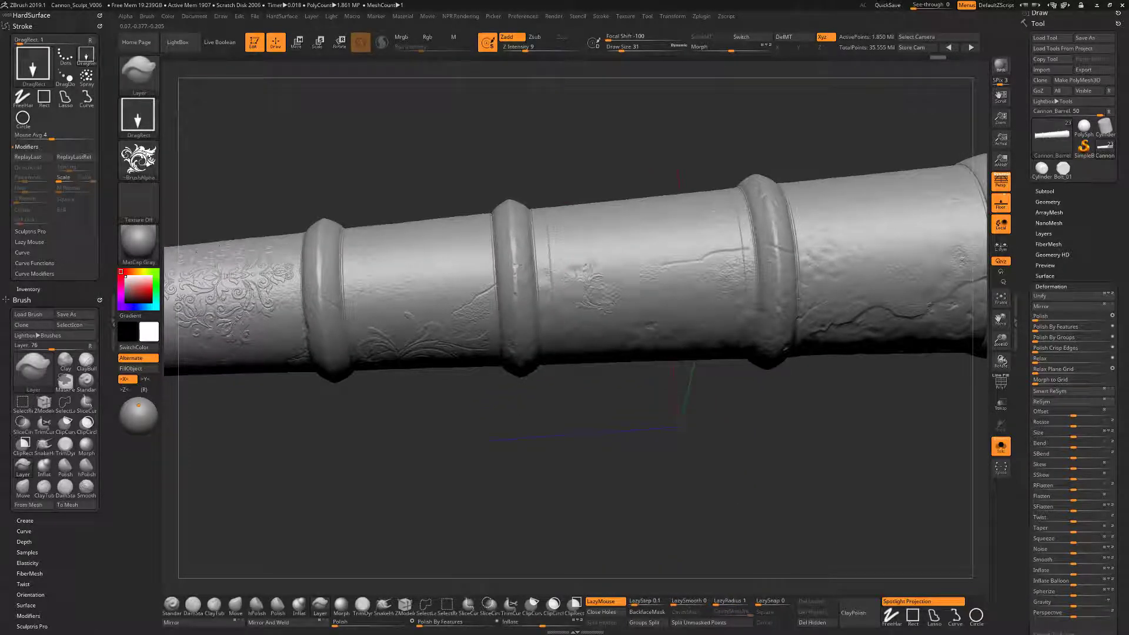
pyautogui.moveTo(557, 301); pyautogui.dragTo(540, 325)
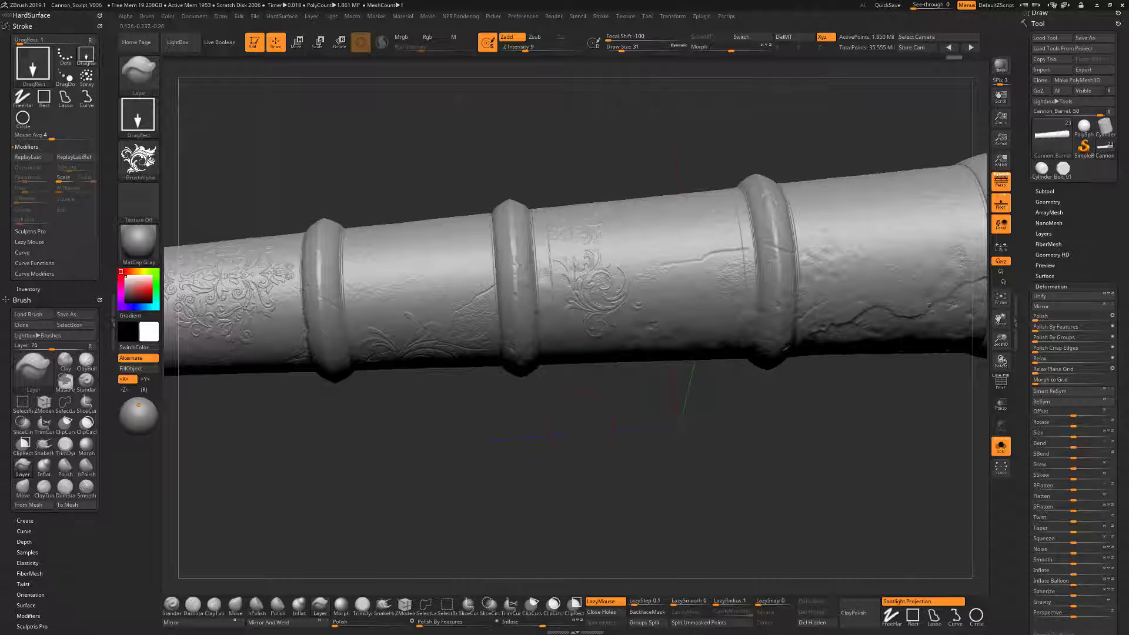
pyautogui.moveTo(581, 421); pyautogui.dragTo(592, 319, button='right')
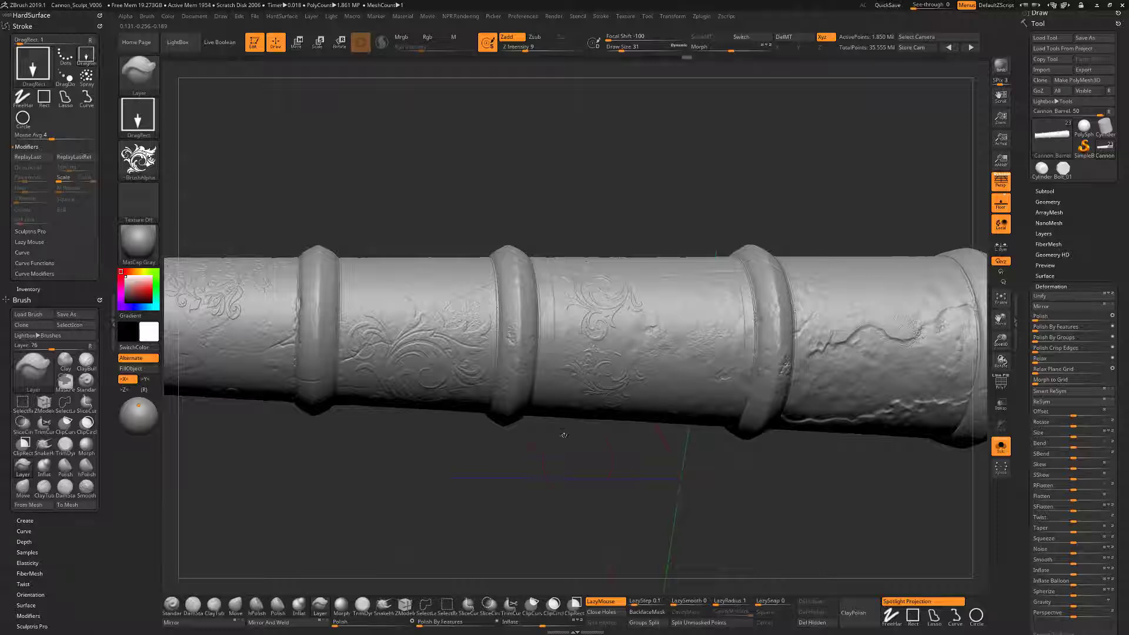
pyautogui.moveTo(581, 464); pyautogui.dragTo(583, 437)
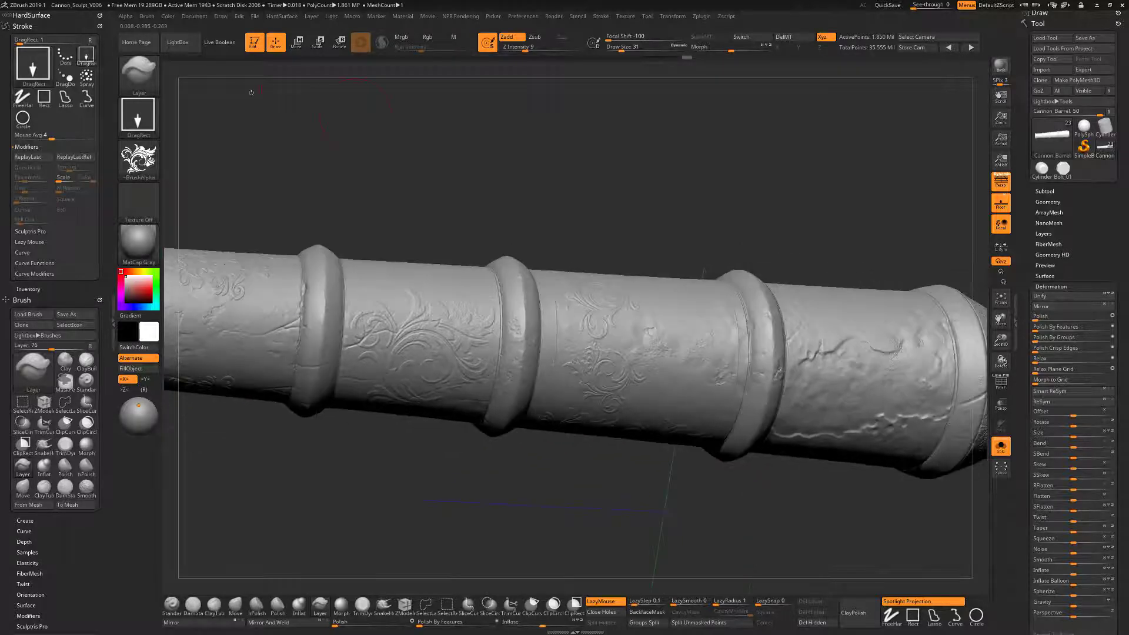
pyautogui.click(147, 17)
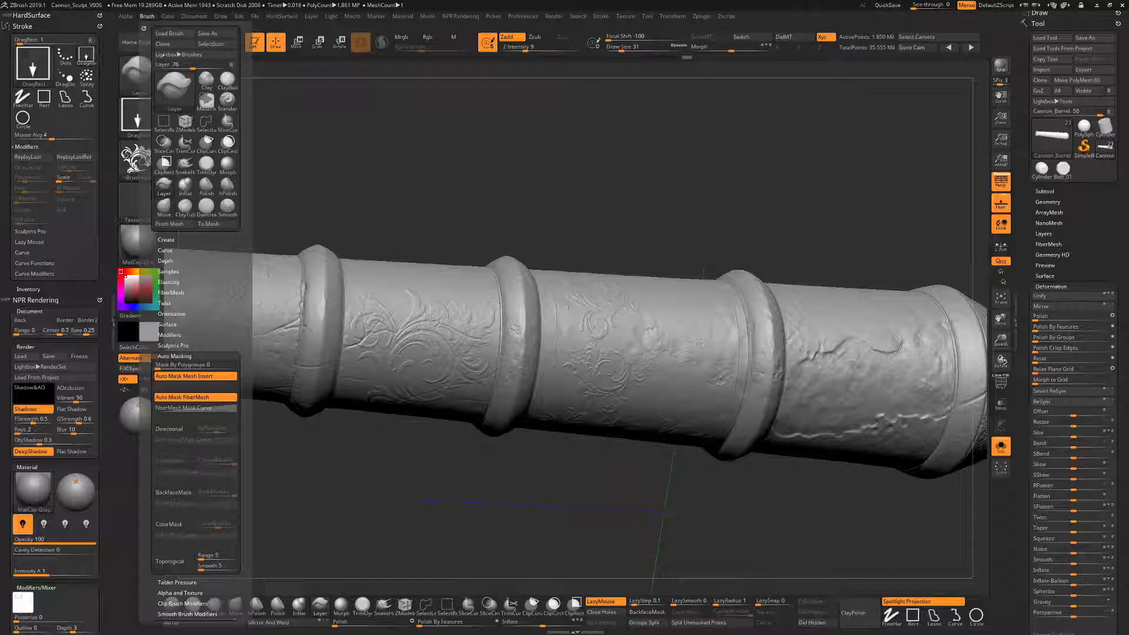
pyautogui.click(203, 34)
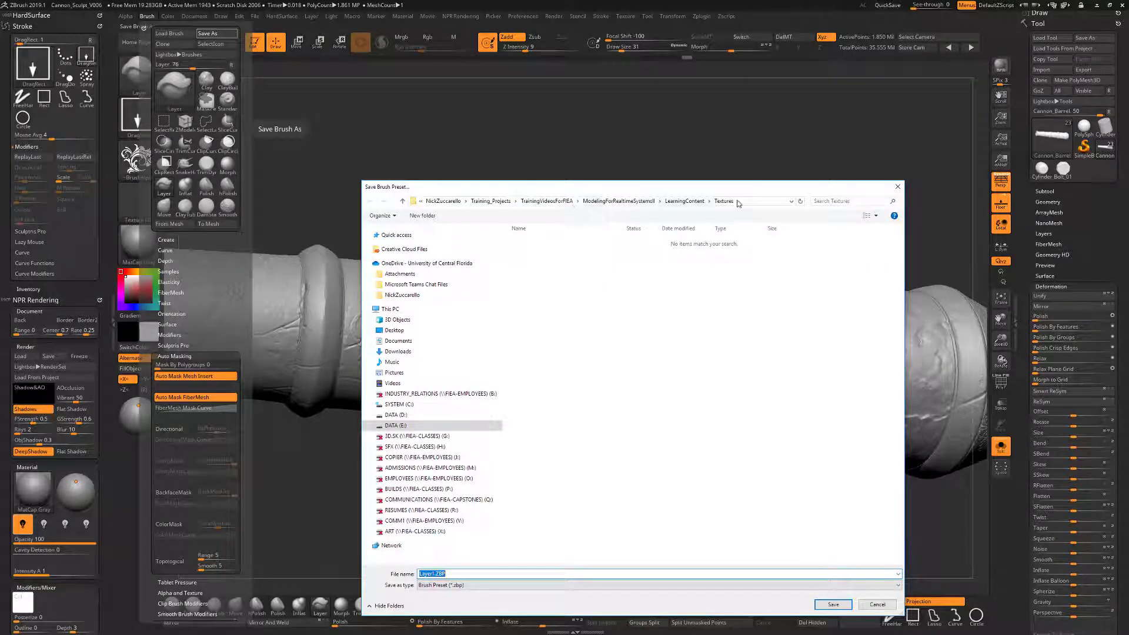
pyautogui.click(895, 188)
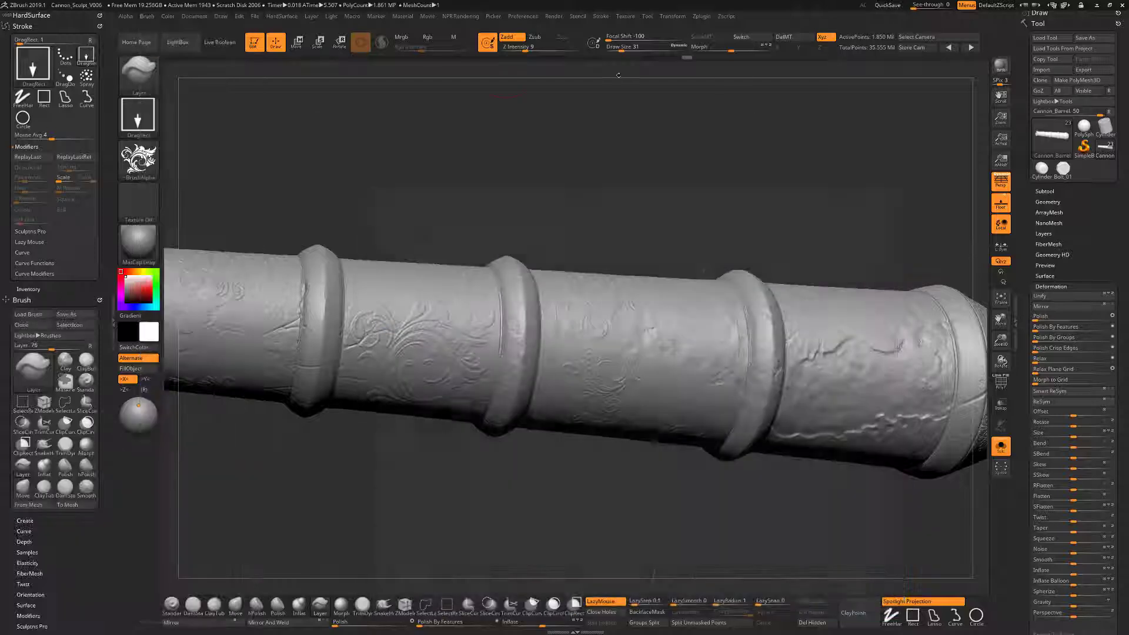
pyautogui.click(147, 17)
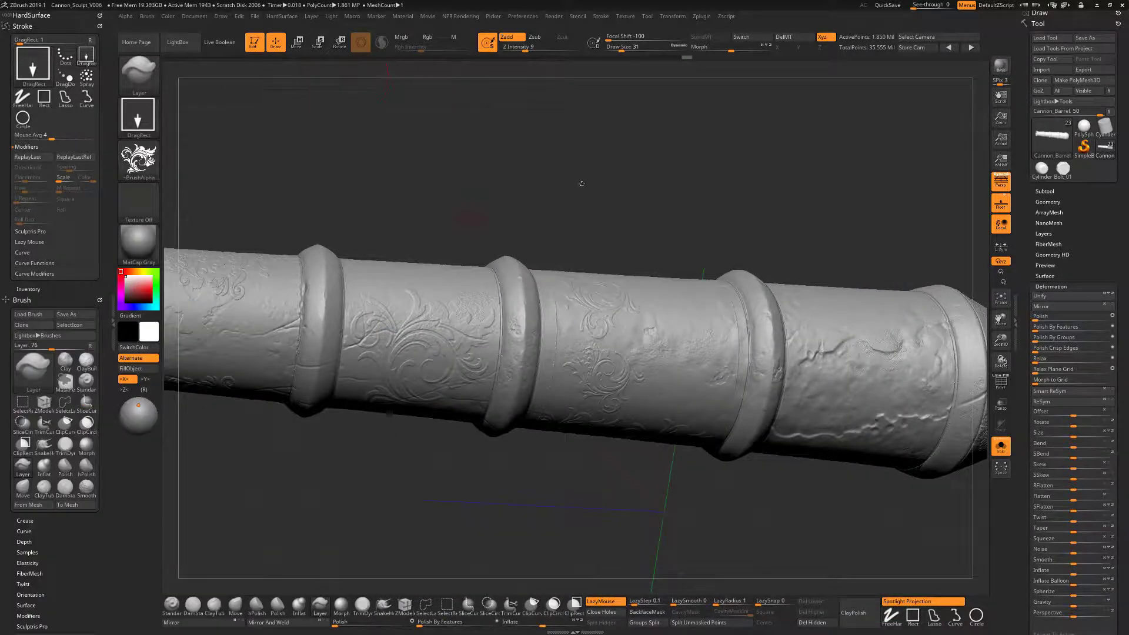
# Stamp a floral scroll near the thicker end of the third barrel section, and undo the extra stamp overlapping it.
pyautogui.moveTo(747, 198)
pyautogui.mouseDown()
pyautogui.moveTo(659, 206)
pyautogui.moveTo(723, 317)
pyautogui.moveTo(731, 353)
pyautogui.moveTo(712, 374)
pyautogui.mouseUp()
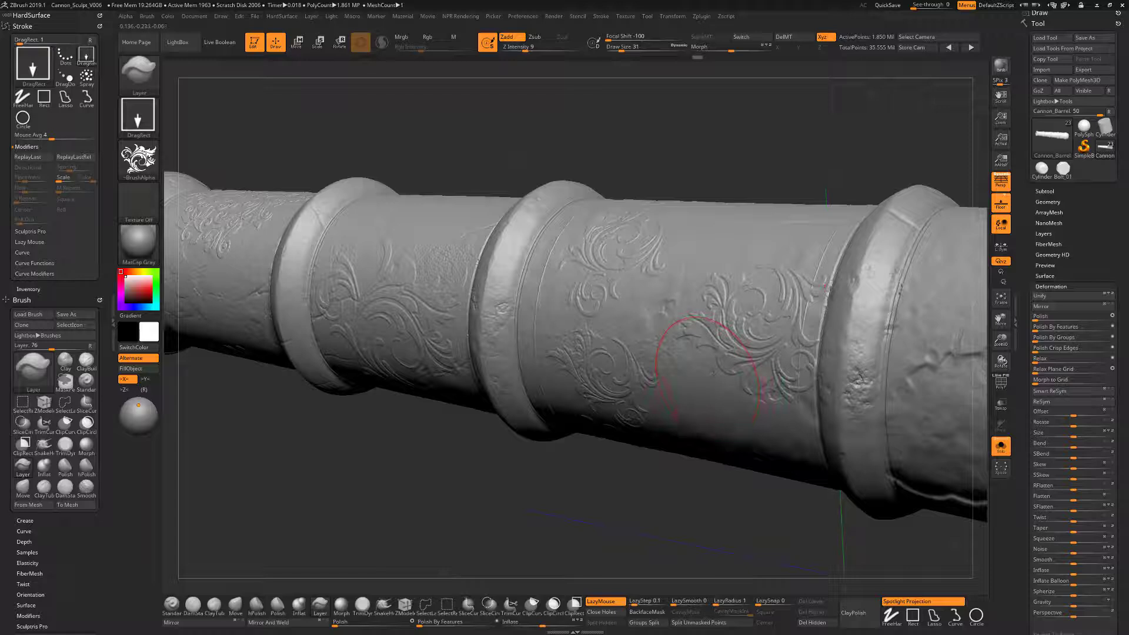
pyautogui.moveTo(679, 416); pyautogui.dragTo(652, 461)
pyautogui.hotkey('ctrl', 'z')
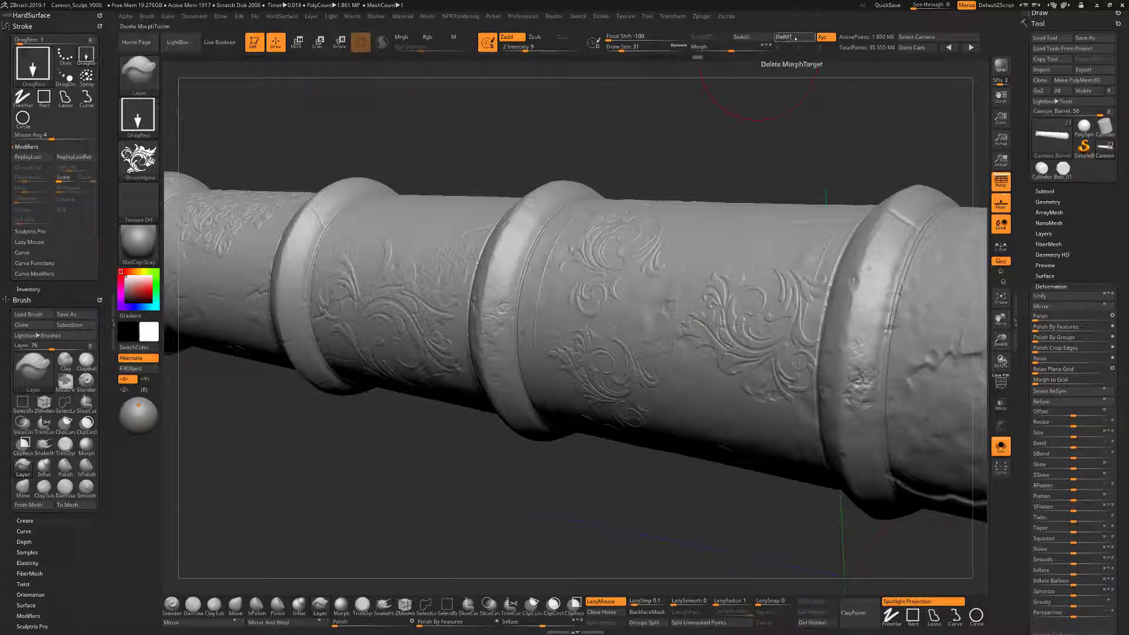
# Replace the stored morph target with one of the current ornamented barrel, undoing the overlapping scroll stamp made in between.
pyautogui.click(793, 37)
pyautogui.moveTo(691, 482); pyautogui.dragTo(692, 406)
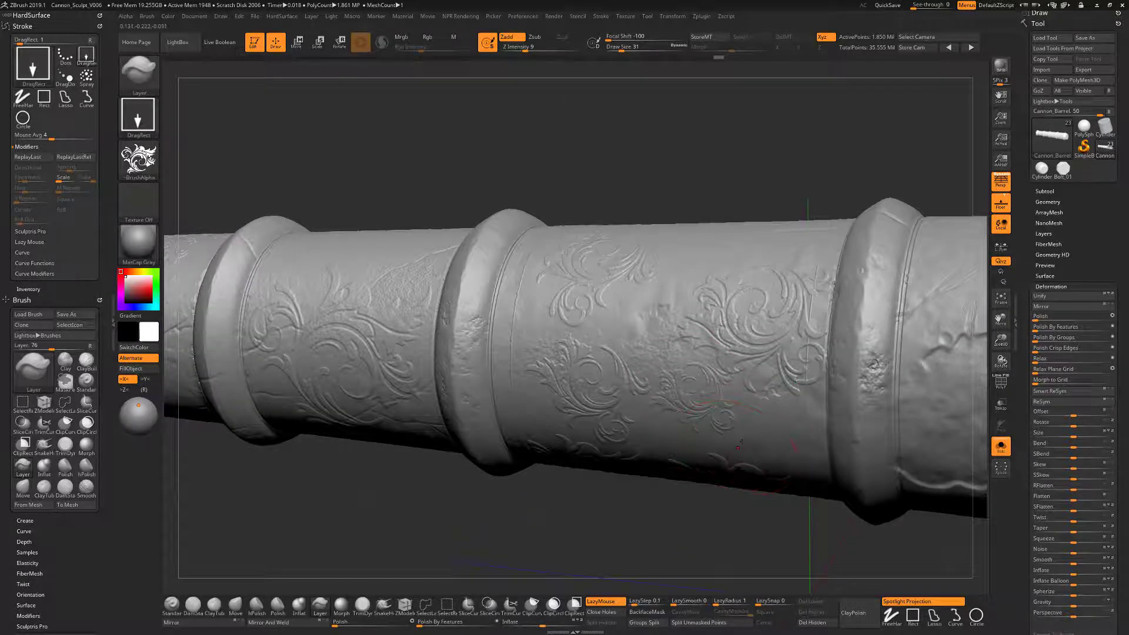
pyautogui.hotkey('ctrl', 'z')
pyautogui.hotkey('ctrl', 'z')
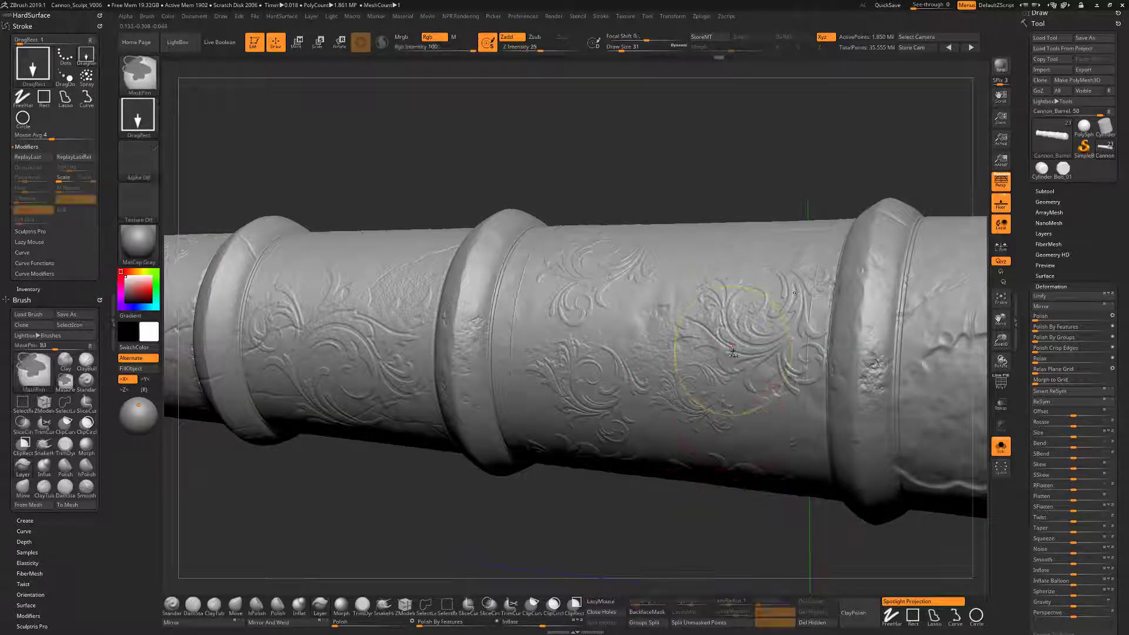
pyautogui.moveTo(742, 120); pyautogui.dragTo(794, 117)
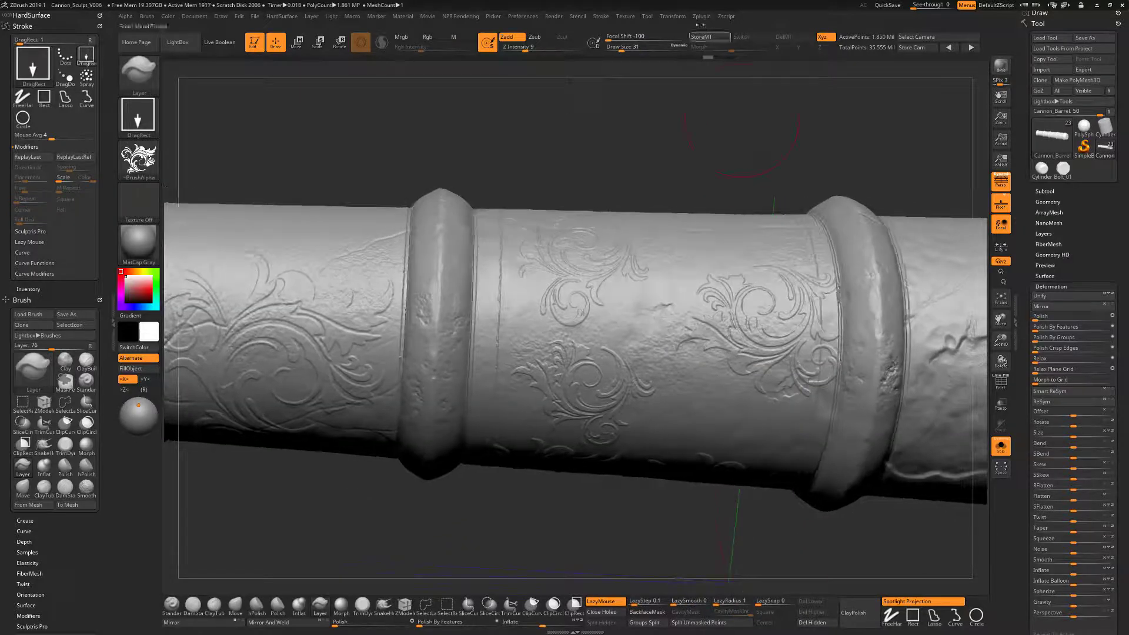
pyautogui.click(705, 37)
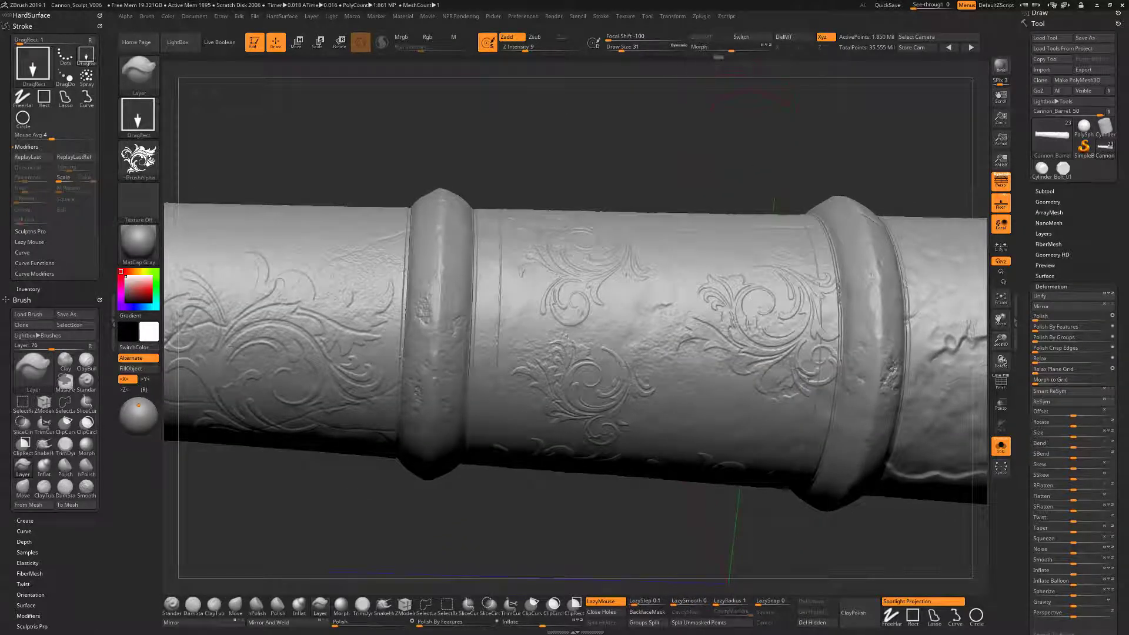
# Stamp more floral scrolls all around the third barrel section, and render the whole barrel with shadows.
pyautogui.moveTo(750, 159)
pyautogui.mouseDown()
pyautogui.moveTo(787, 281)
pyautogui.moveTo(739, 342)
pyautogui.moveTo(626, 364)
pyautogui.mouseUp()
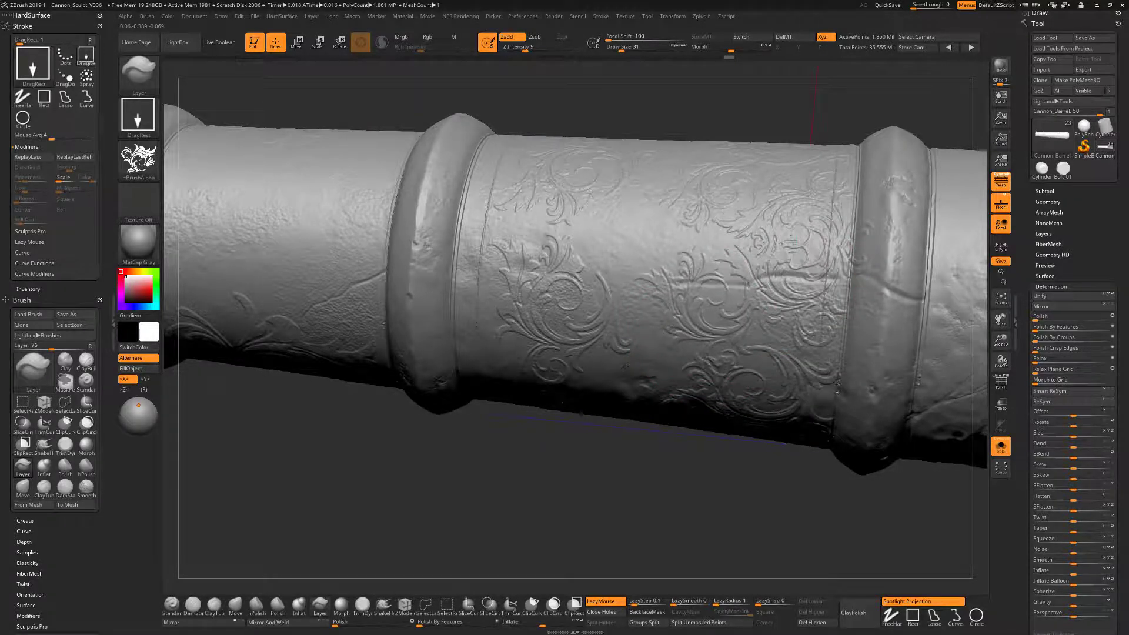
pyautogui.moveTo(641, 490); pyautogui.dragTo(672, 366)
pyautogui.moveTo(685, 213)
pyautogui.mouseDown()
pyautogui.moveTo(659, 177)
pyautogui.moveTo(642, 532)
pyautogui.moveTo(593, 471)
pyautogui.moveTo(641, 553)
pyautogui.mouseUp()
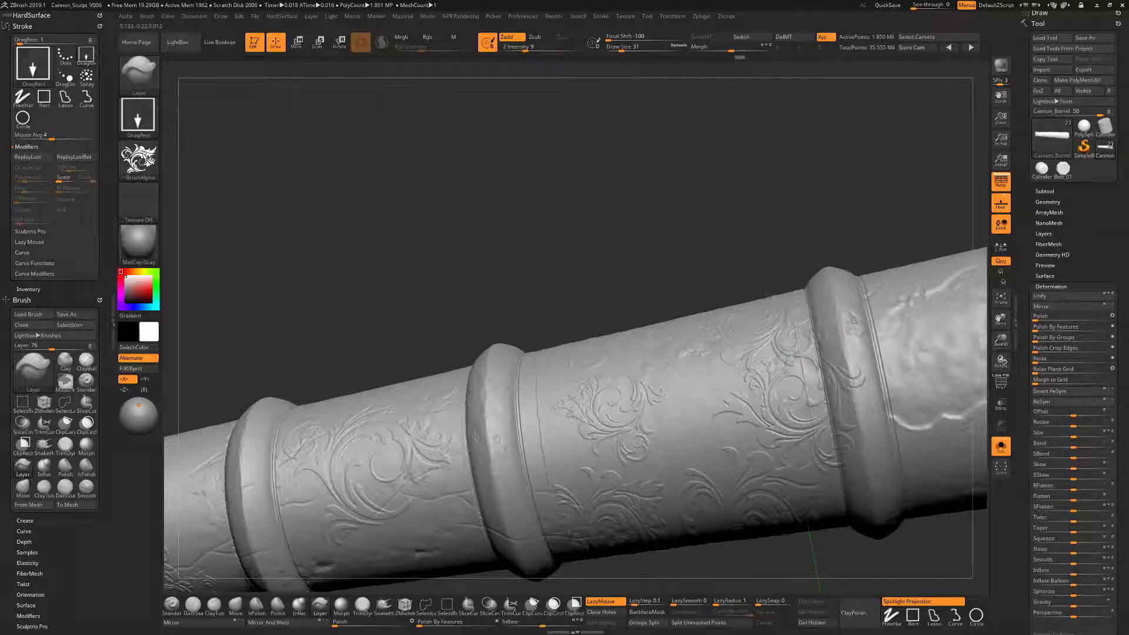
pyautogui.moveTo(747, 498)
pyautogui.mouseDown()
pyautogui.moveTo(738, 503)
pyautogui.moveTo(729, 434)
pyautogui.moveTo(709, 429)
pyautogui.mouseUp()
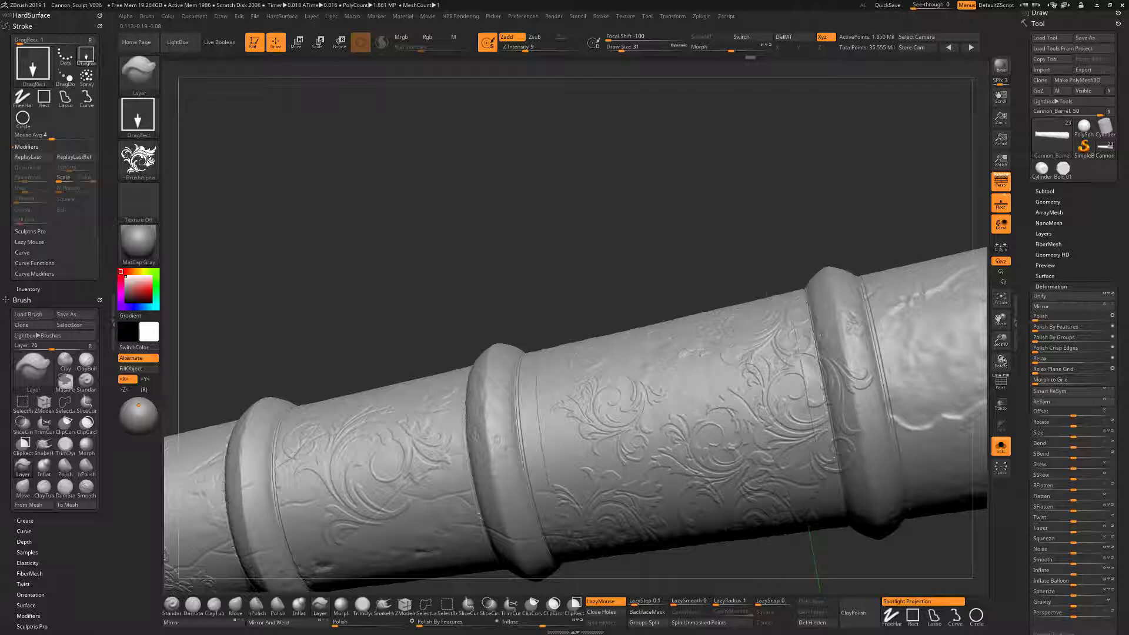
pyautogui.moveTo(664, 260)
pyautogui.mouseDown()
pyautogui.moveTo(723, 156)
pyautogui.moveTo(711, 141)
pyautogui.moveTo(700, 150)
pyautogui.moveTo(729, 218)
pyautogui.moveTo(714, 206)
pyautogui.moveTo(679, 217)
pyautogui.moveTo(676, 259)
pyautogui.moveTo(723, 323)
pyautogui.moveTo(747, 305)
pyautogui.moveTo(648, 205)
pyautogui.moveTo(713, 219)
pyautogui.moveTo(655, 466)
pyautogui.moveTo(728, 469)
pyautogui.moveTo(676, 464)
pyautogui.moveTo(626, 479)
pyautogui.moveTo(773, 466)
pyautogui.moveTo(432, 512)
pyautogui.moveTo(773, 341)
pyautogui.moveTo(755, 482)
pyautogui.moveTo(694, 500)
pyautogui.moveTo(700, 523)
pyautogui.moveTo(781, 466)
pyautogui.mouseUp()
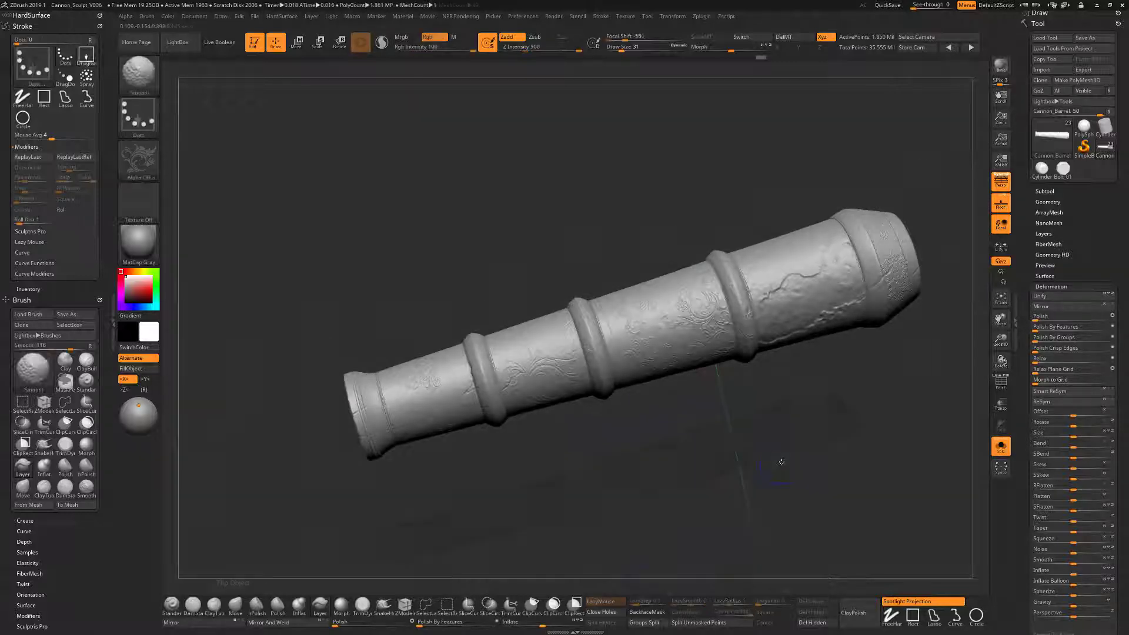
pyautogui.click(235, 605)
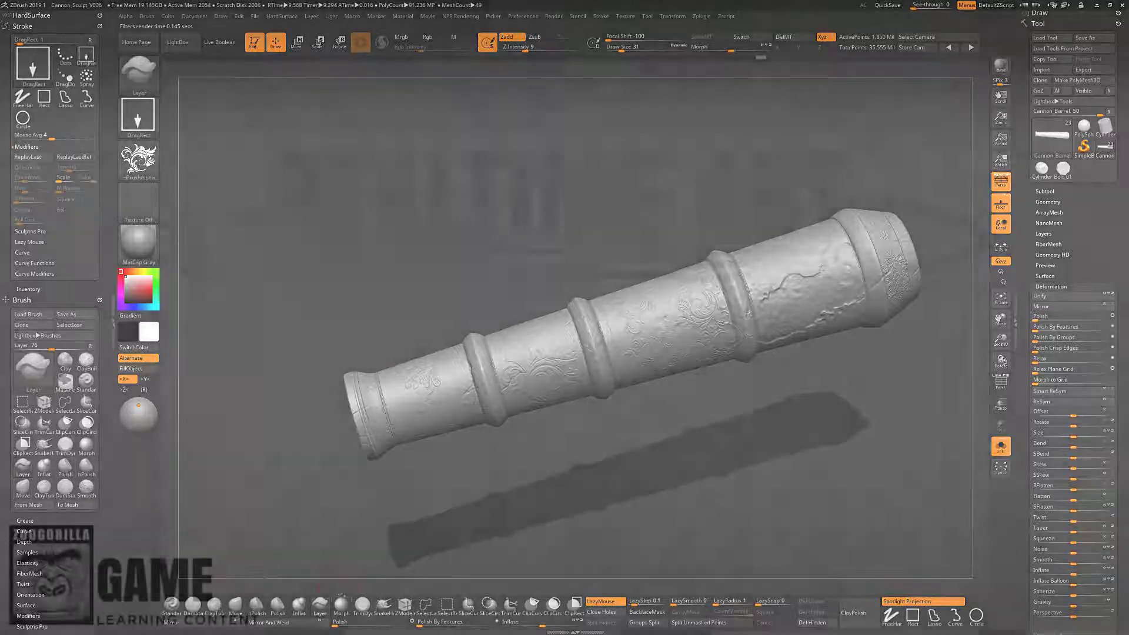